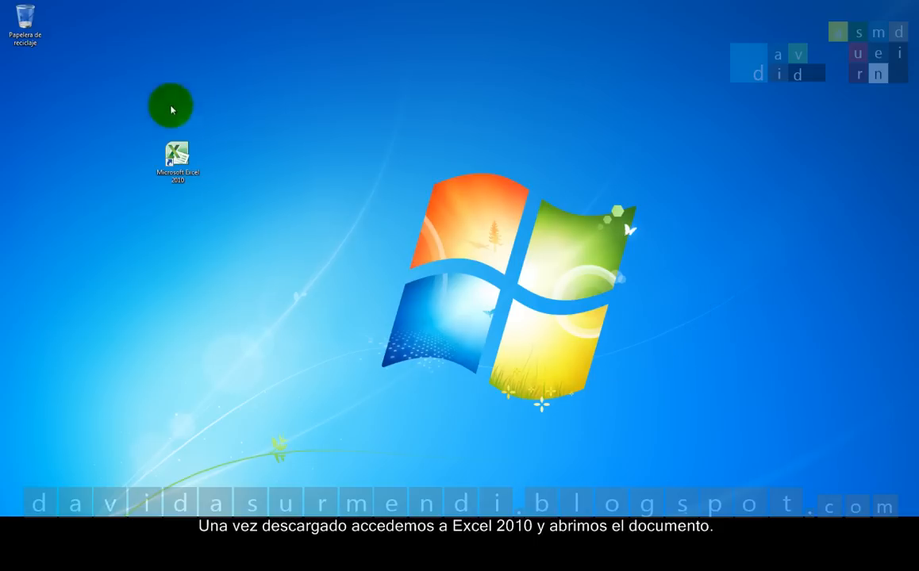
Launch Excel 2010, open the workbook "Excel 2010. Tablas Dinámicas. Sesión 04" and enable editing
double_click(175, 162)
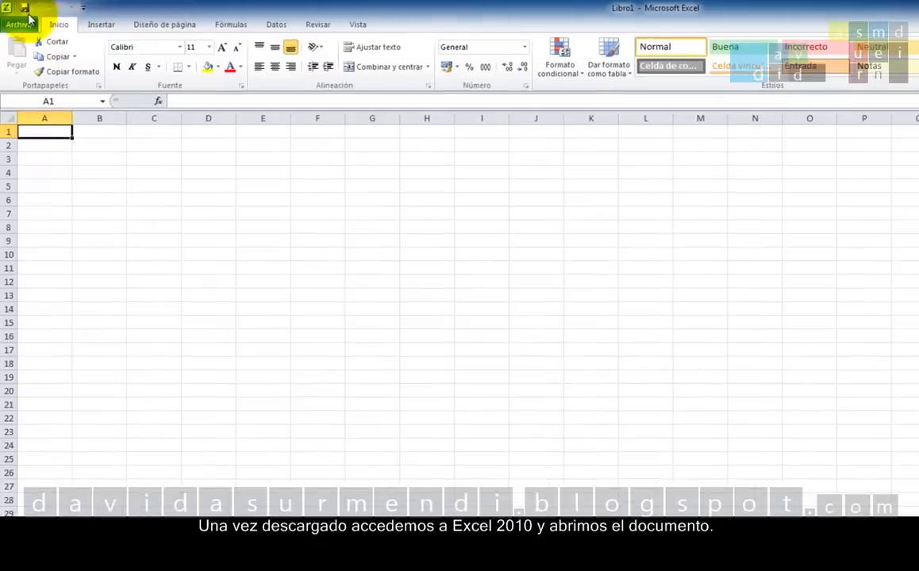
left_click(11, 24)
left_click(57, 86)
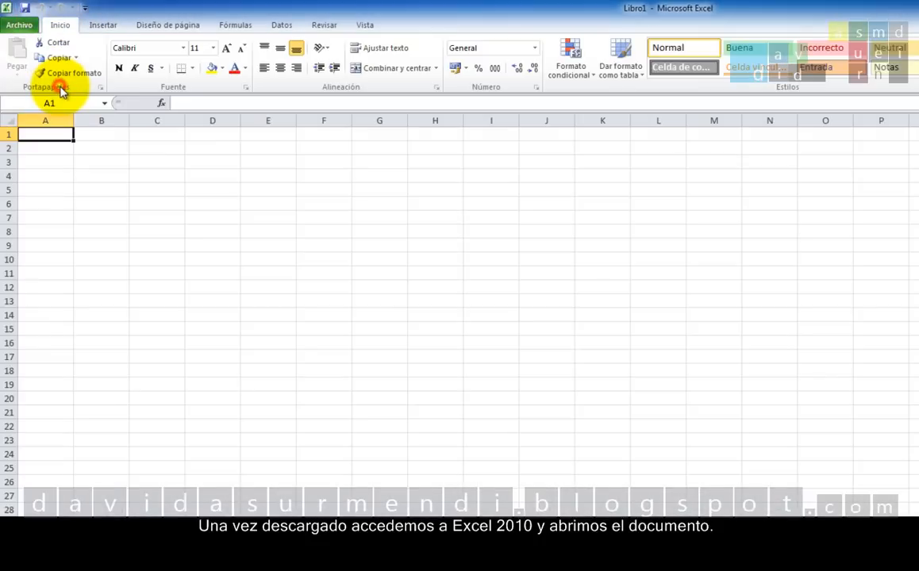
double_click(216, 96)
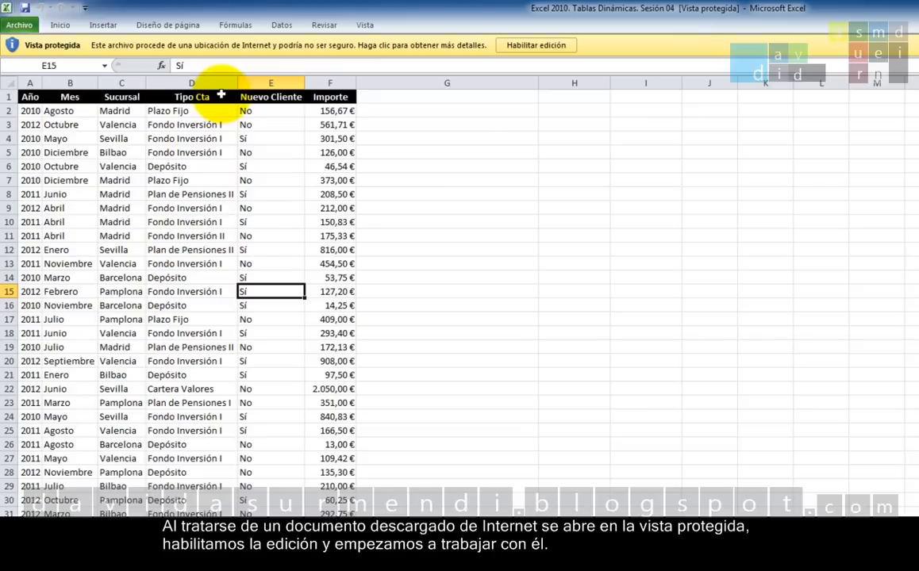
left_click(519, 47)
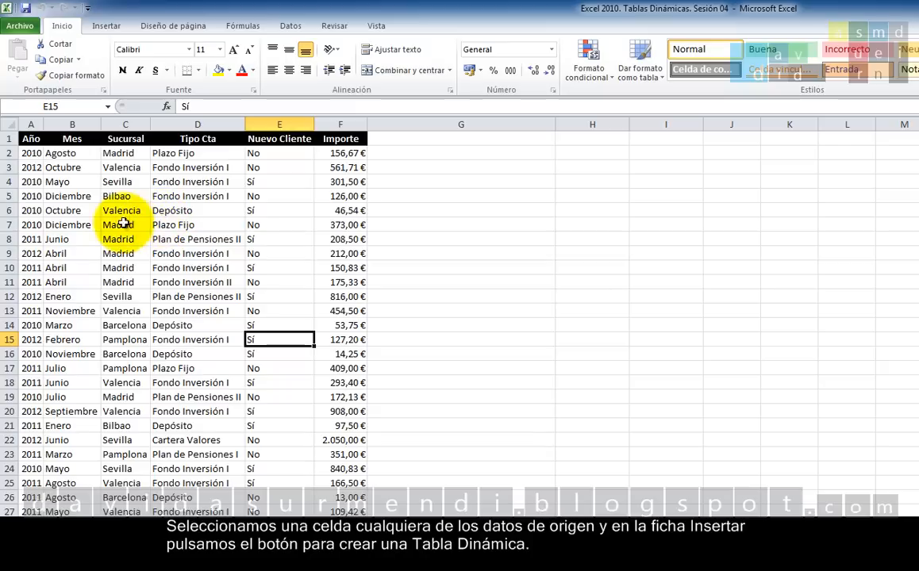
Create a pivot table on a new worksheet from the data range Ingresos!$A$1:$F$250000
left_click(68, 182)
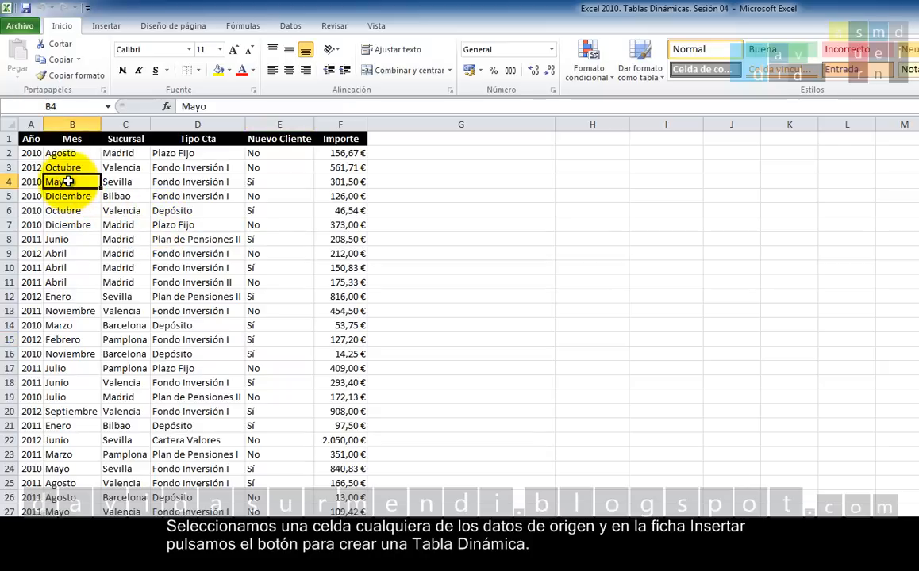
left_click(108, 27)
left_click(22, 53)
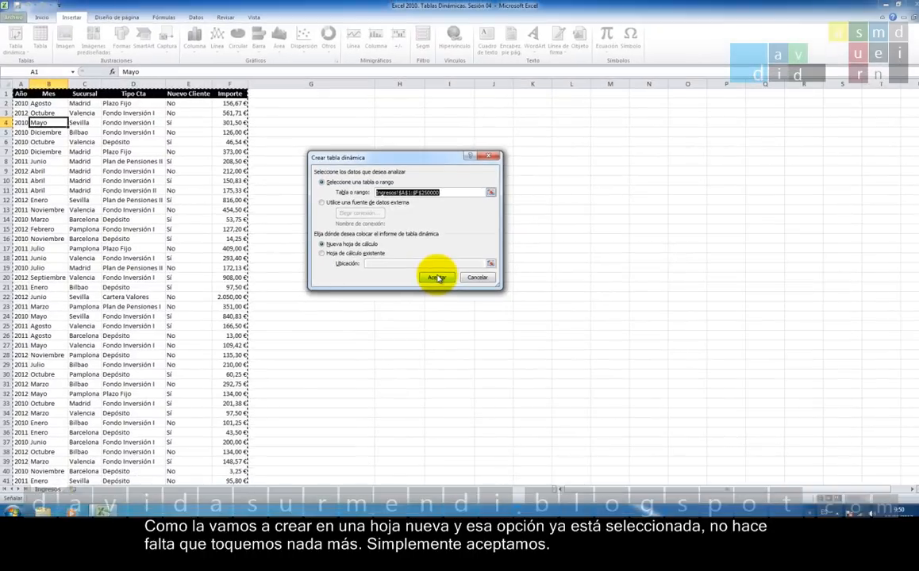
left_click(436, 277)
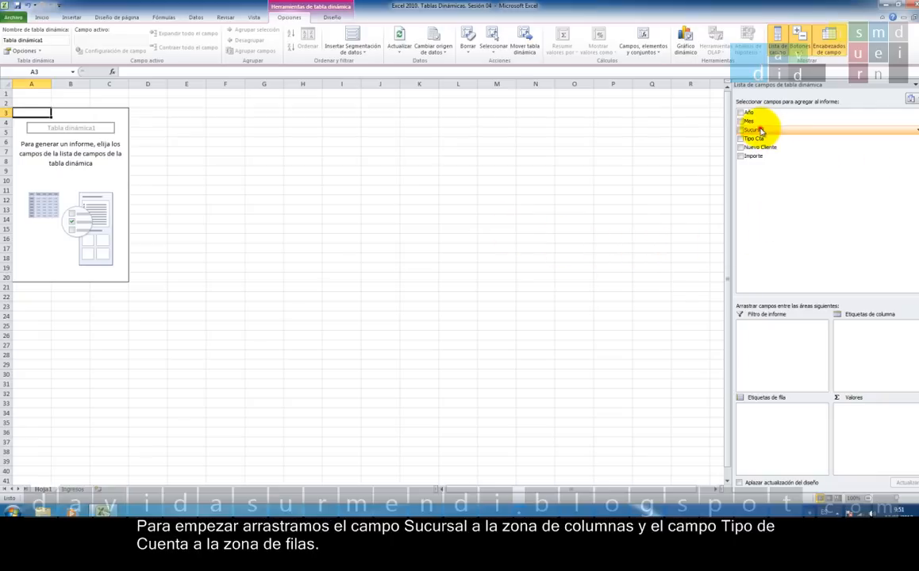
Place the Sucursal field in the pivot table's column labels and Tipo Cta in its row labels
left_click_drag(760, 131, 888, 344)
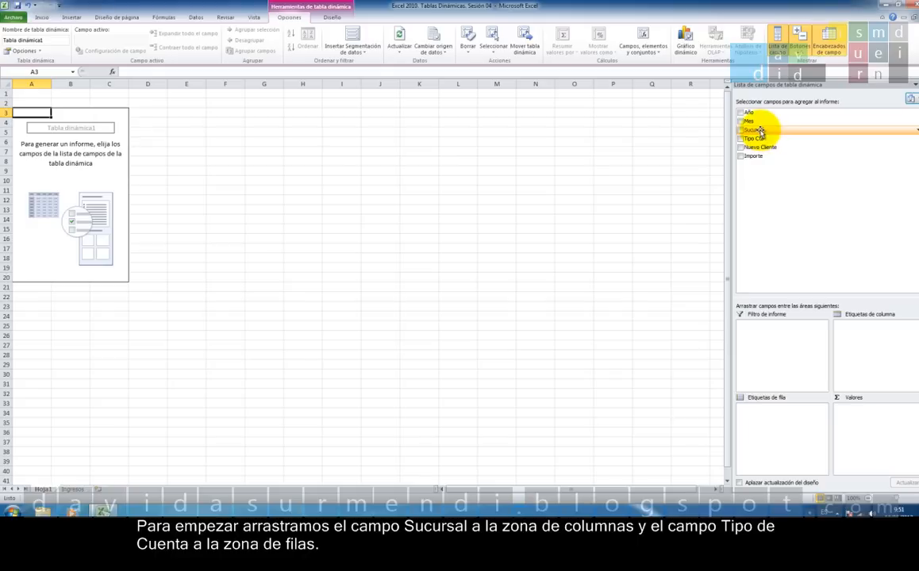
left_click_drag(760, 131, 890, 351)
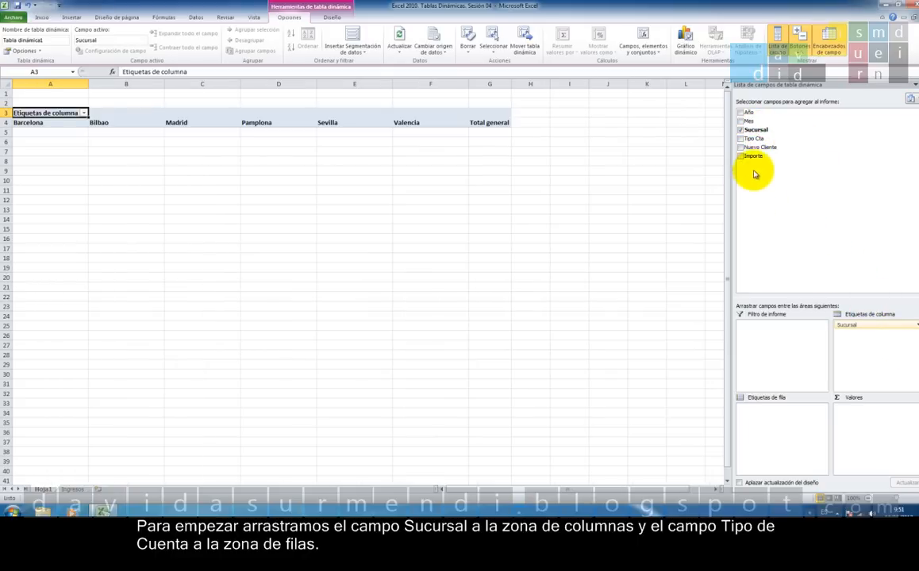
left_click_drag(754, 139, 803, 437)
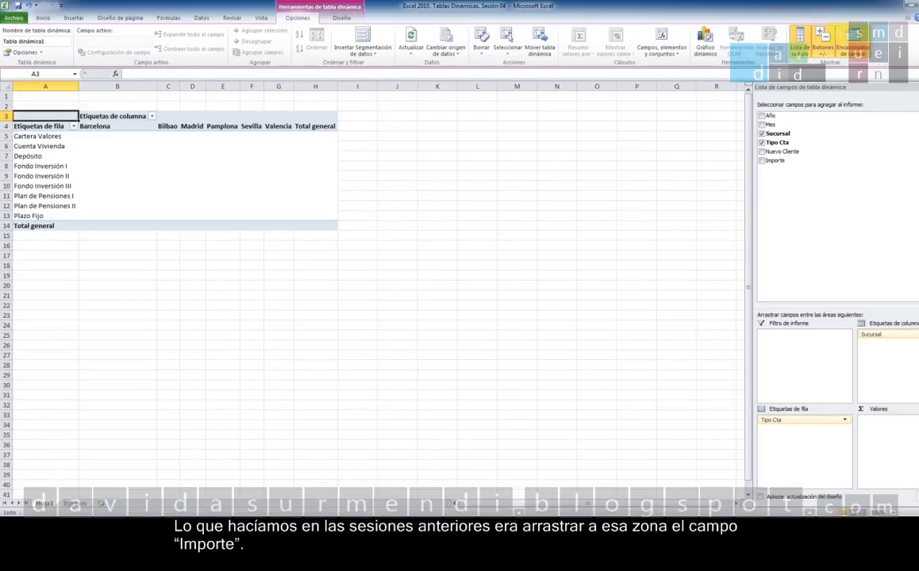
Add Importe to the pivot table's values area and replace it with the Sucursal field
left_click_drag(803, 162, 908, 439)
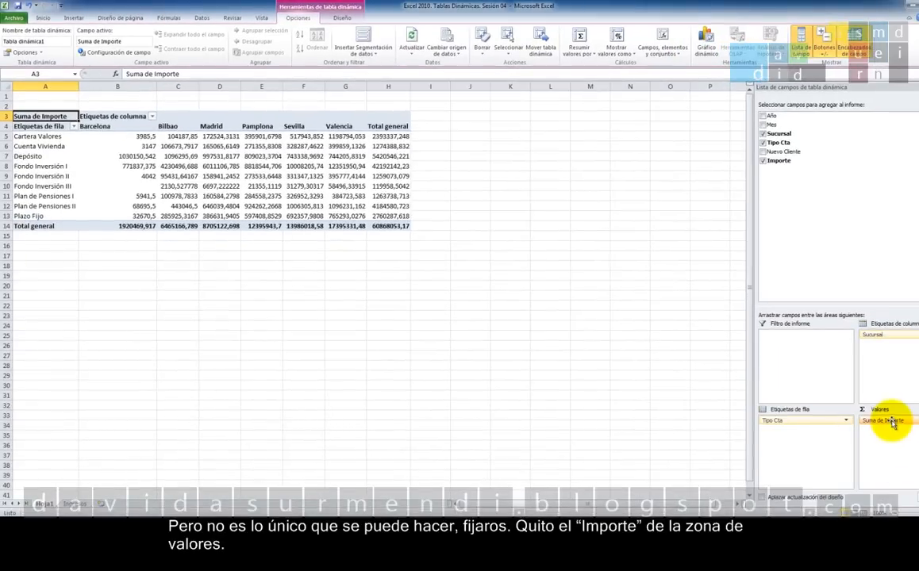
left_click_drag(884, 420, 634, 350)
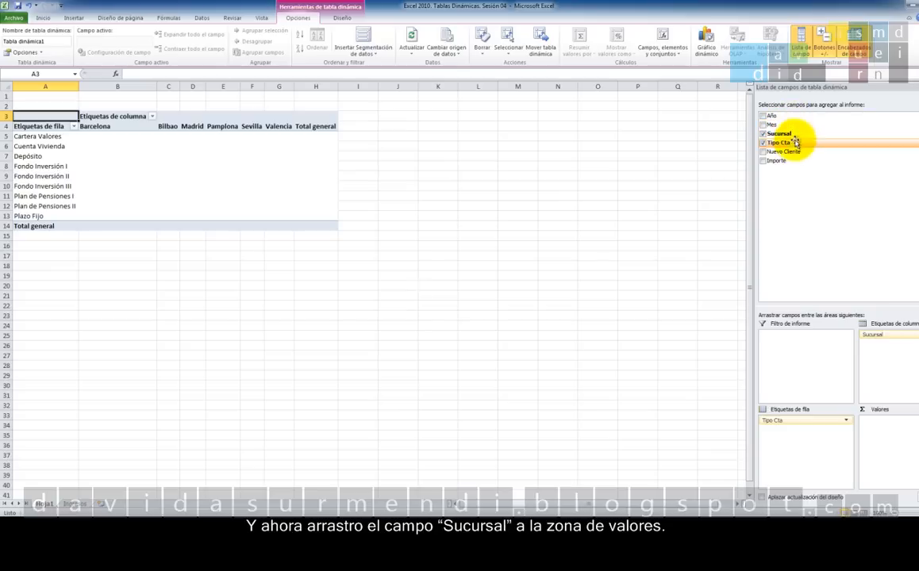
left_click_drag(789, 136, 904, 437)
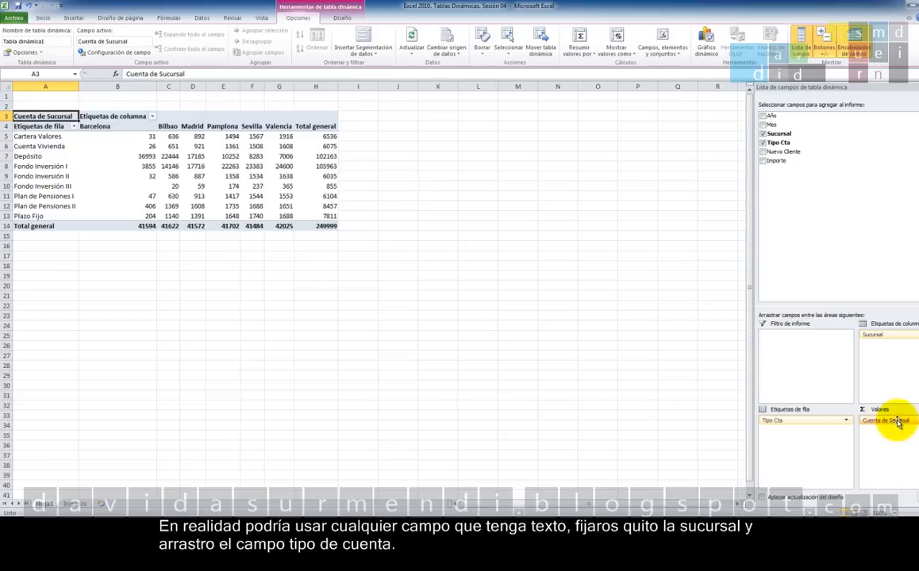
Replace Sucursal with the Tipo Cta field in the pivot table's values area
left_click_drag(899, 422, 642, 356)
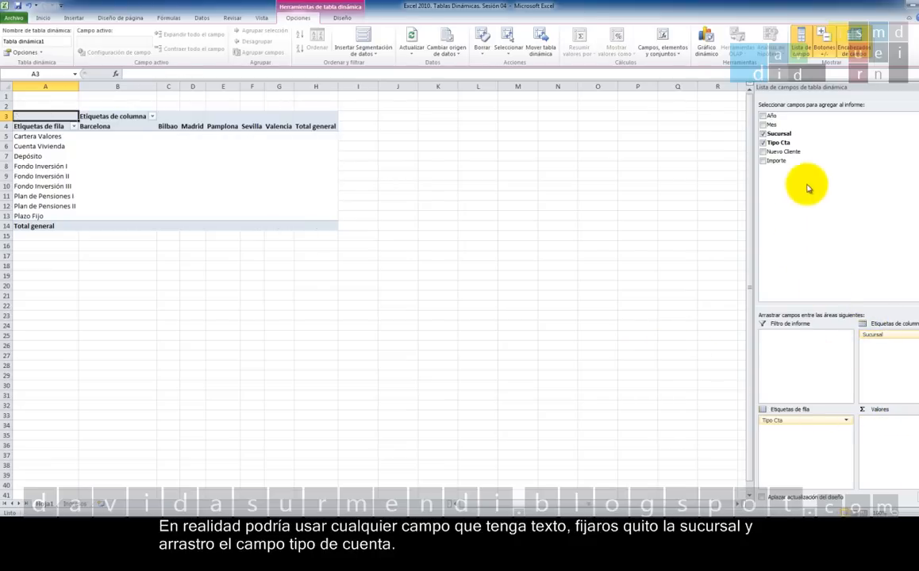
left_click_drag(781, 142, 896, 422)
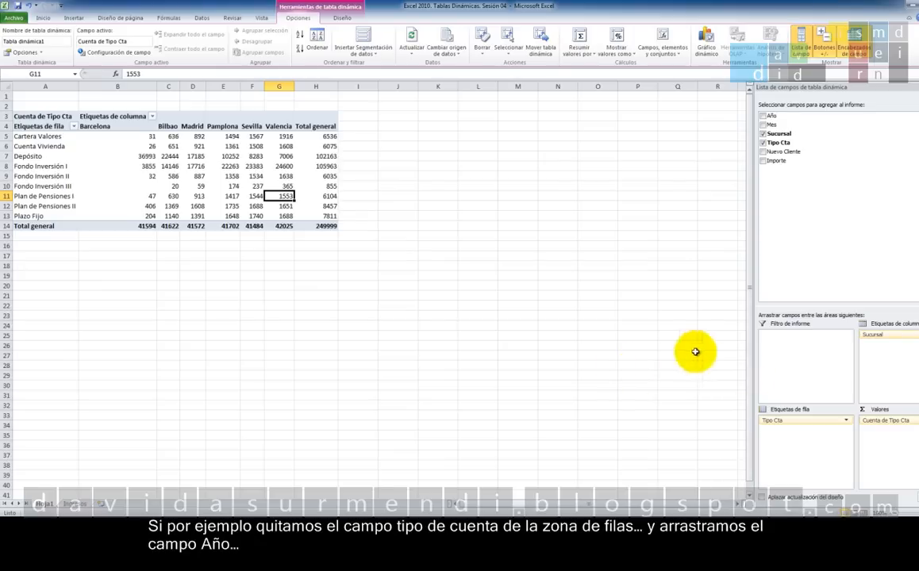
Try Año instead of Tipo Cta as the row labels field, and put Tipo Cta back in the row labels
left_click_drag(805, 428, 655, 393)
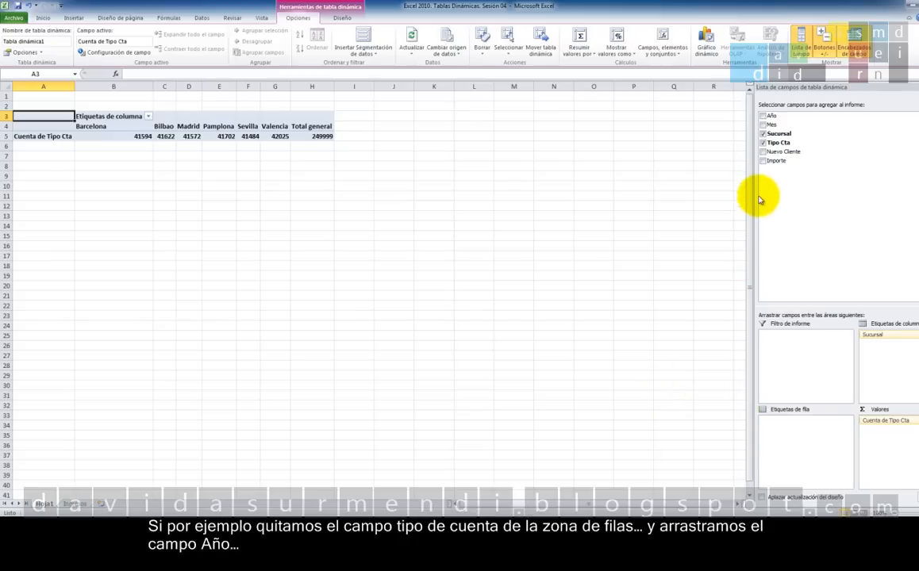
left_click_drag(768, 117, 795, 425)
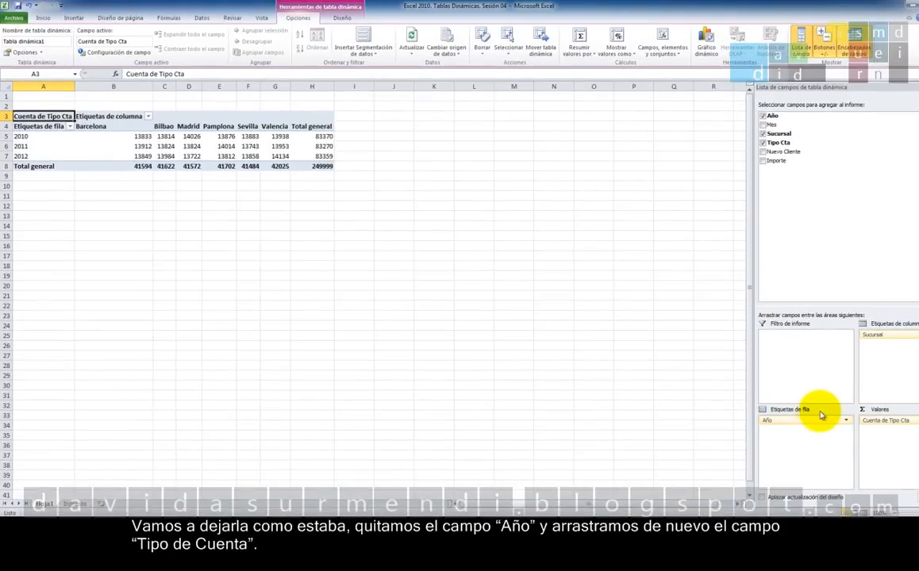
left_click_drag(815, 423, 614, 380)
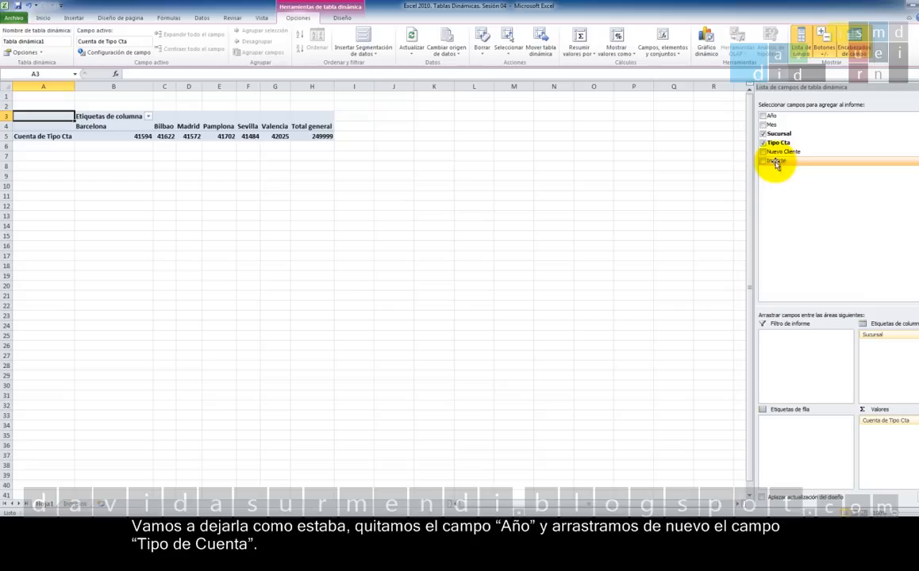
left_click_drag(778, 143, 814, 418)
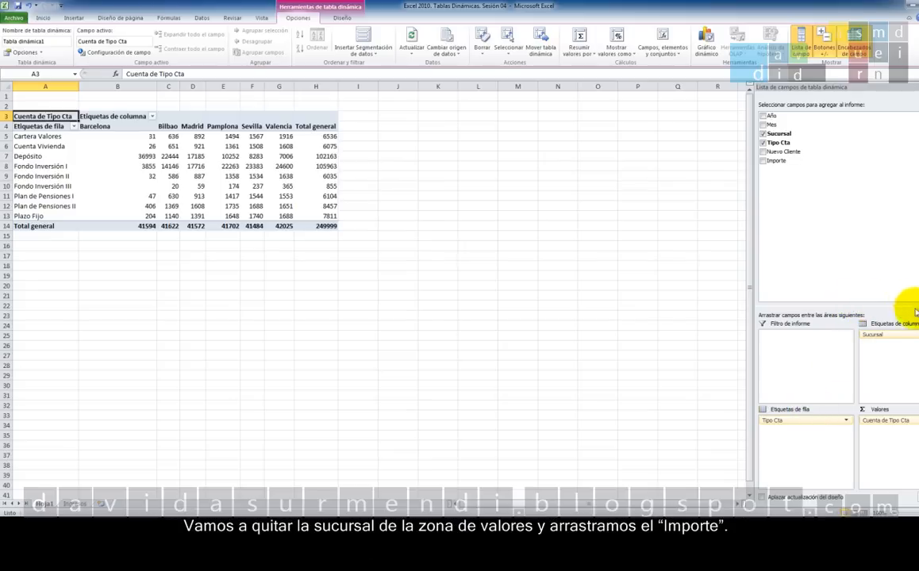
Replace Tipo Cta with the Importe field in the pivot table's values area
left_click_drag(904, 419, 634, 373)
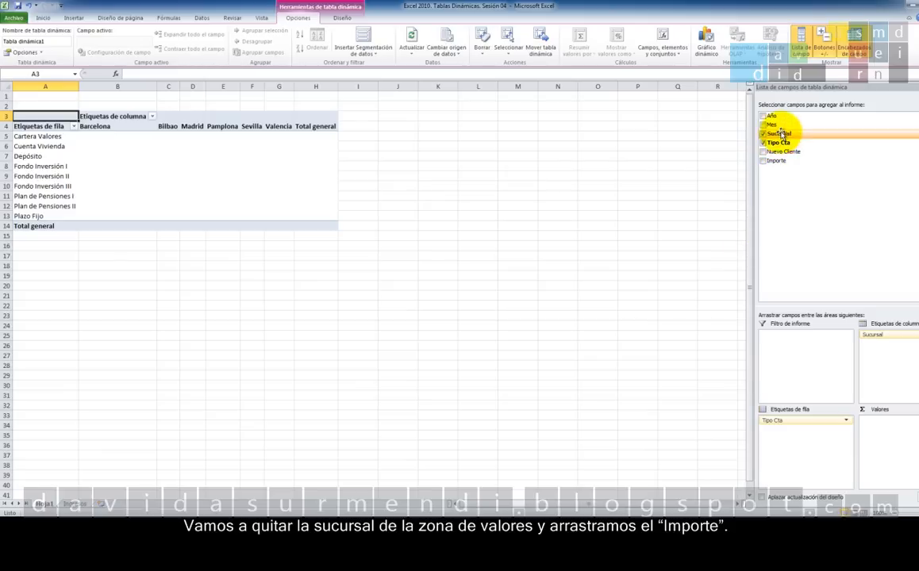
left_click_drag(785, 162, 885, 444)
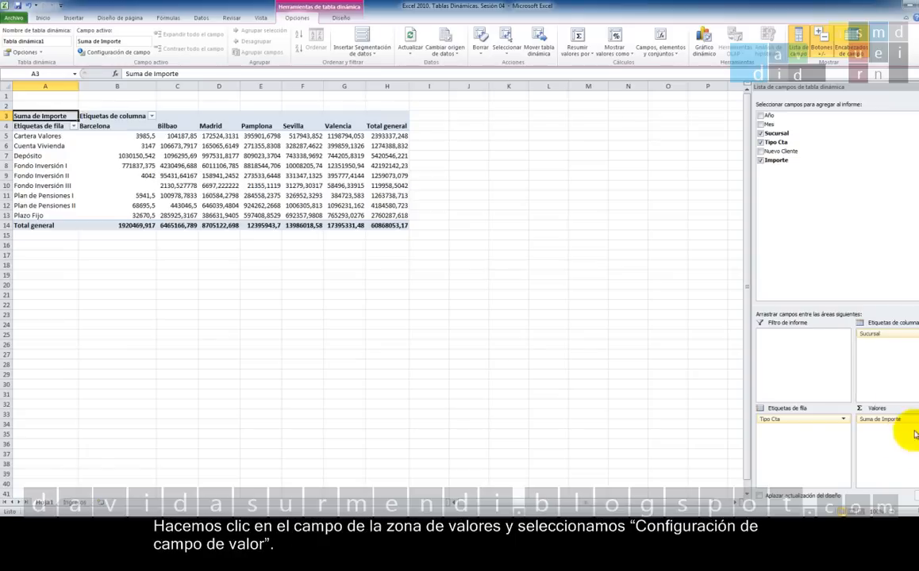
Change the value field settings of Importe to summarize by Cuenta
left_click(905, 419)
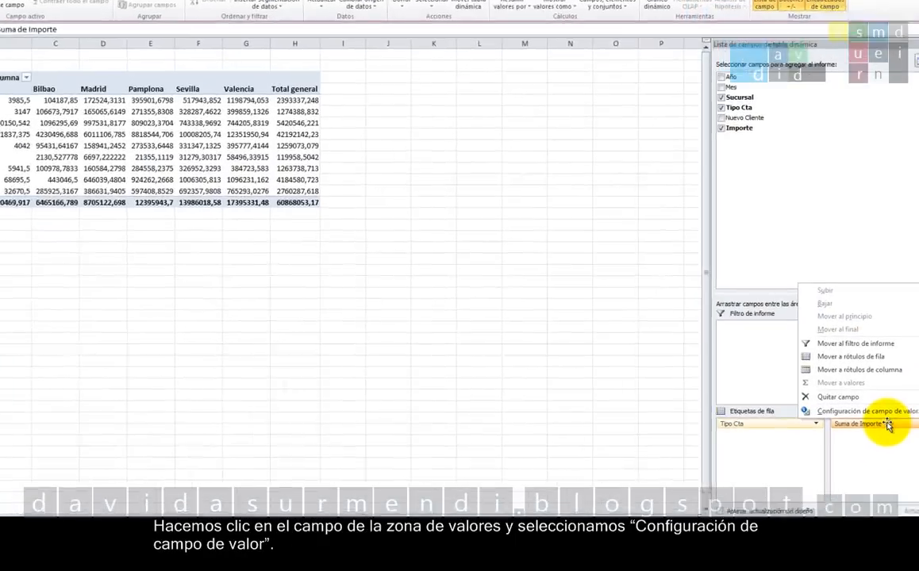
left_click(847, 420)
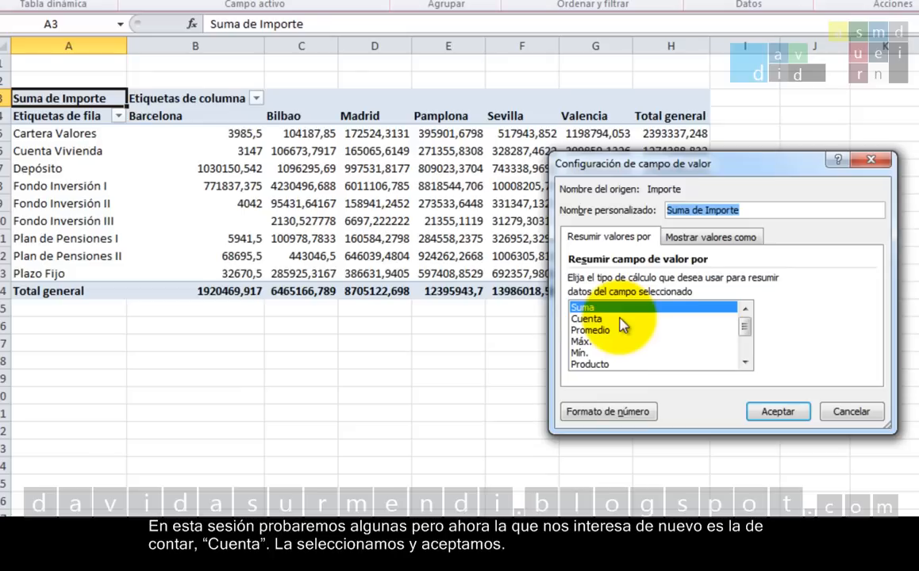
left_click(589, 319)
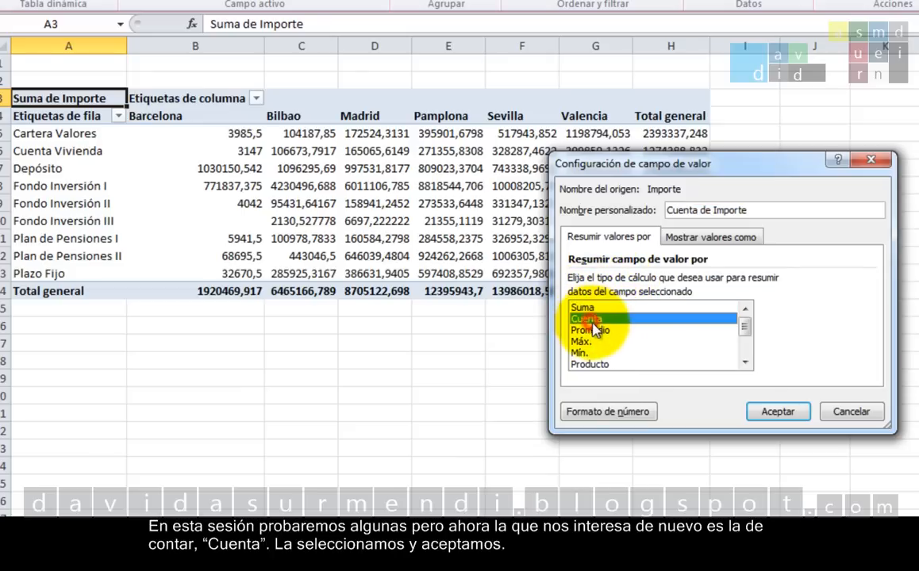
left_click(780, 427)
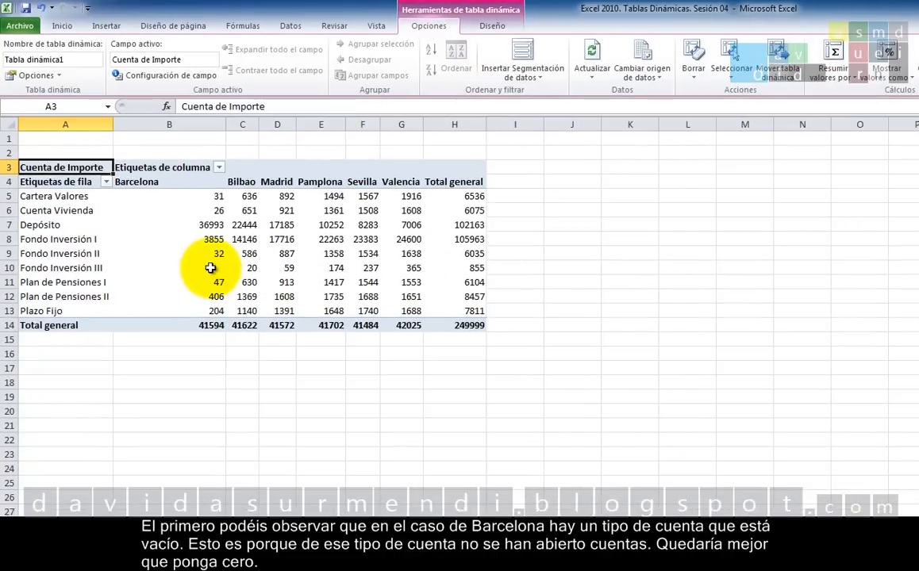
Turn off the "Para celdas vacías, mostrar" format option in the pivot table options
mouse_move(210, 268)
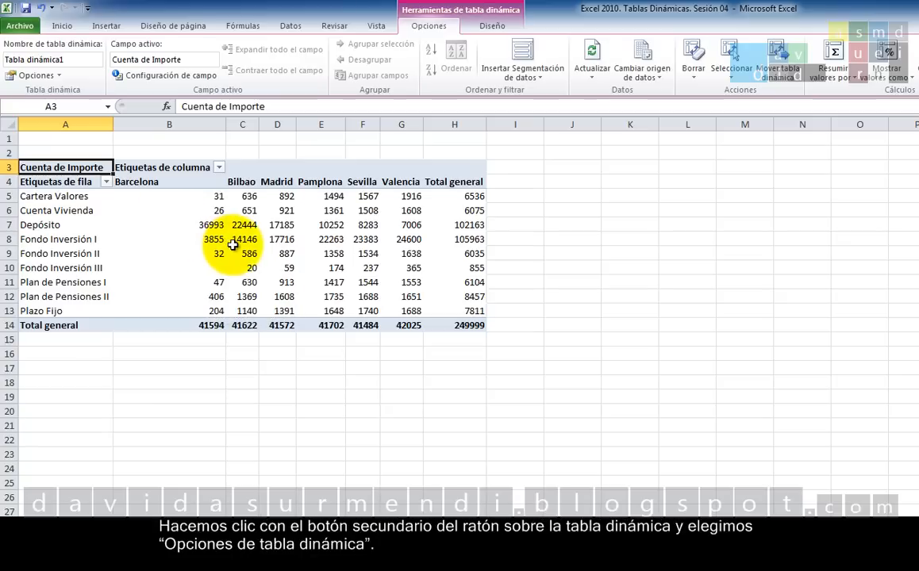
right_click(234, 245)
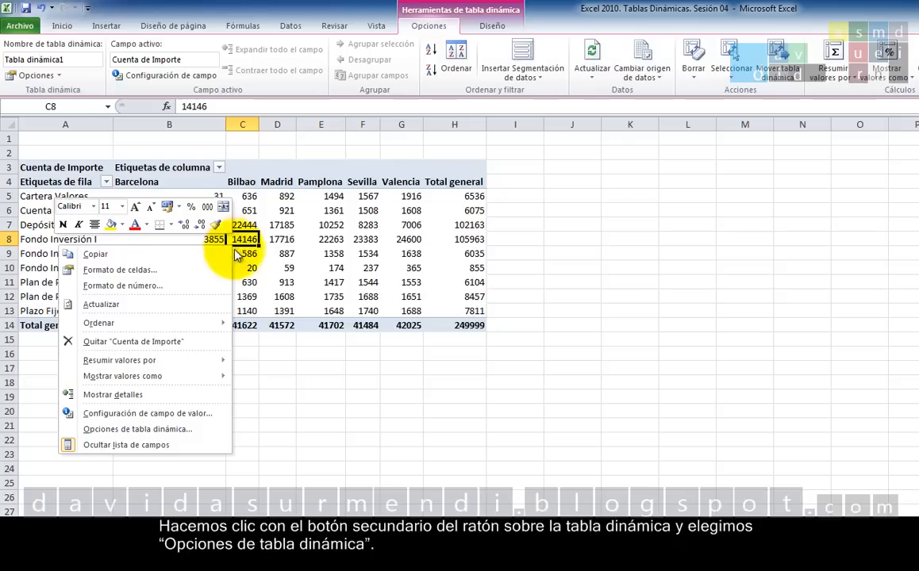
left_click(159, 429)
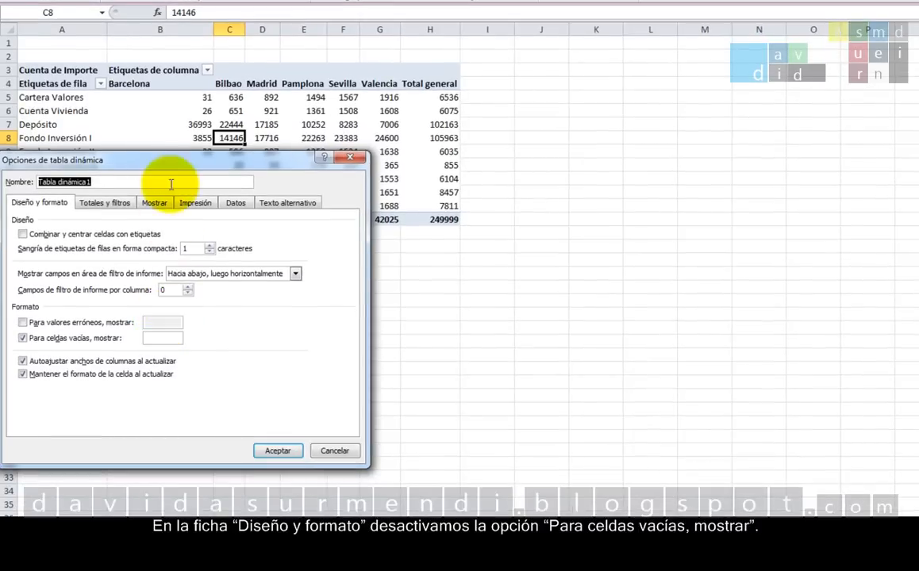
left_click_drag(172, 167, 446, 107)
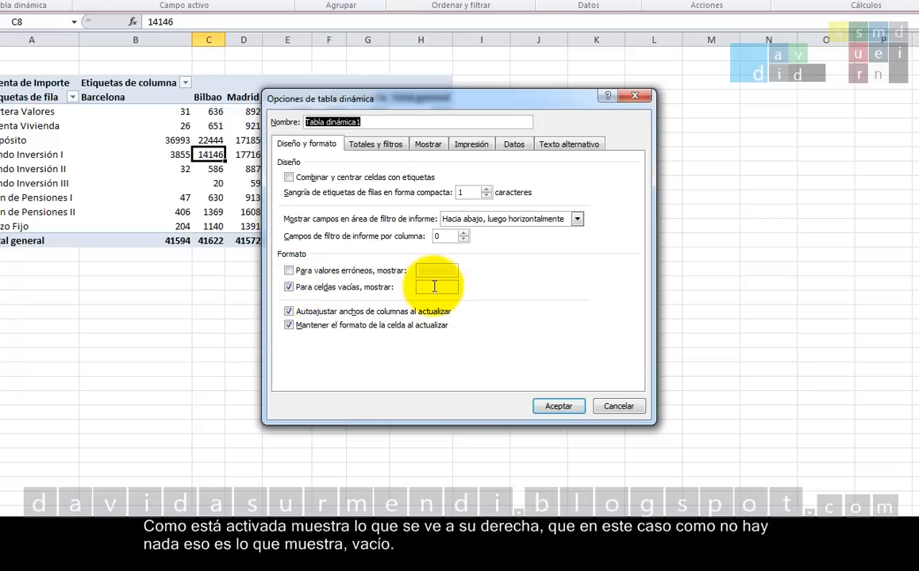
left_click(289, 287)
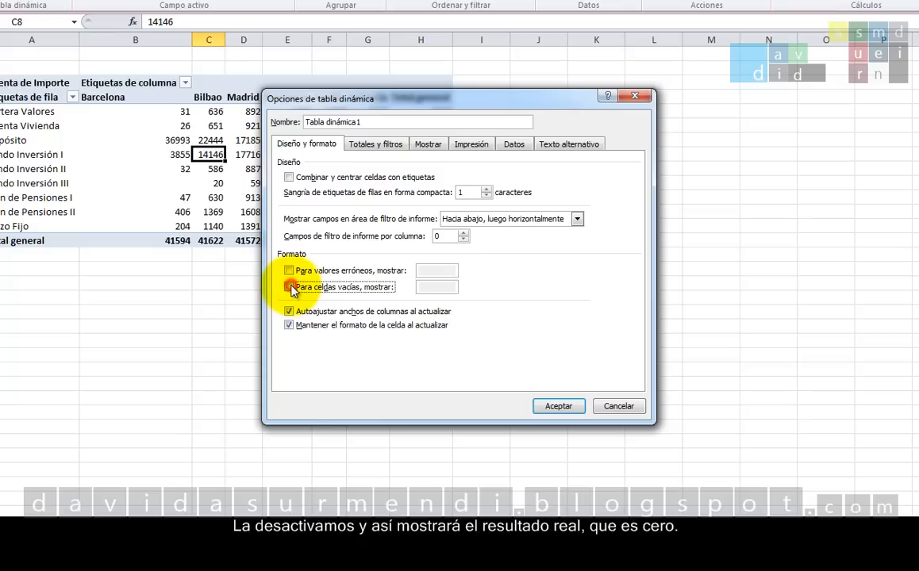
left_click(555, 406)
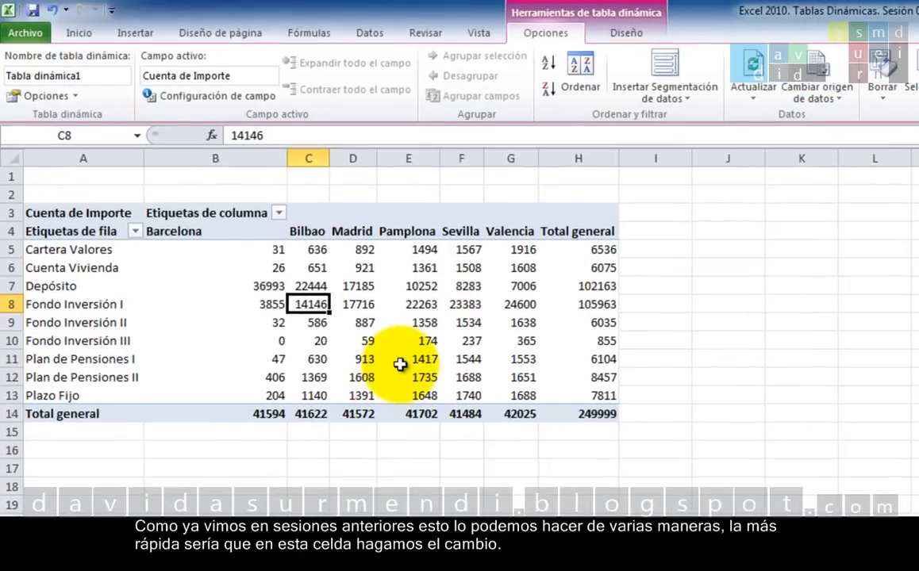
Rename the pivot table's value heading in cell A3 to "Nº de Cuentas"
left_click(102, 213)
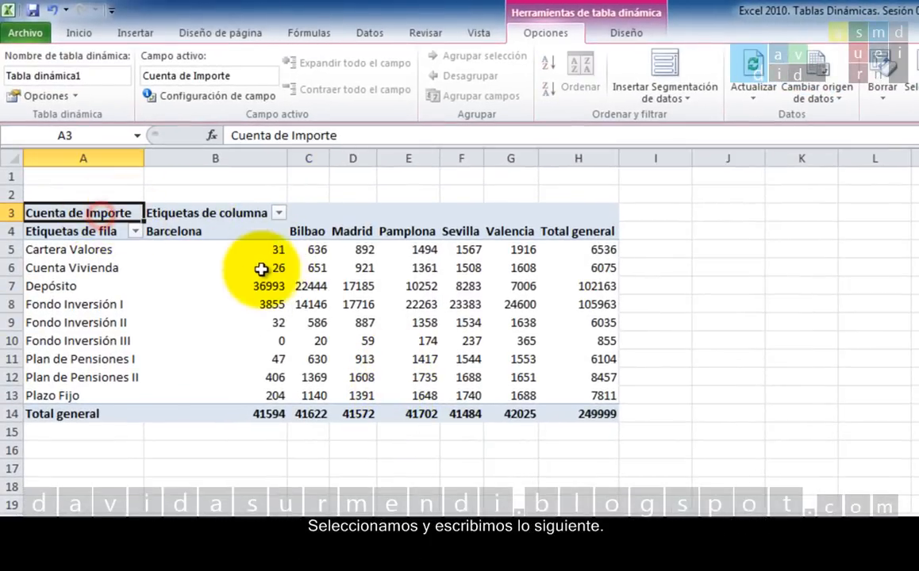
type("N")
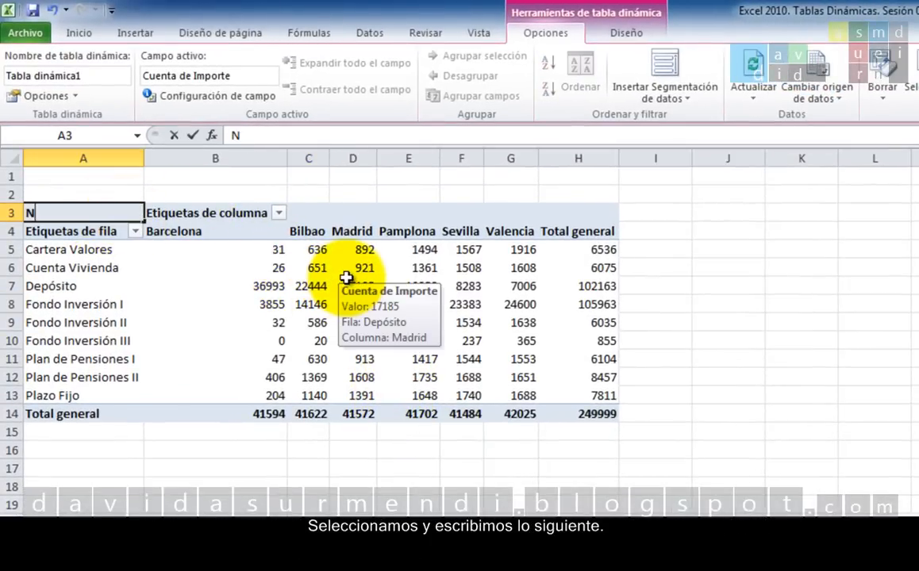
type("º de")
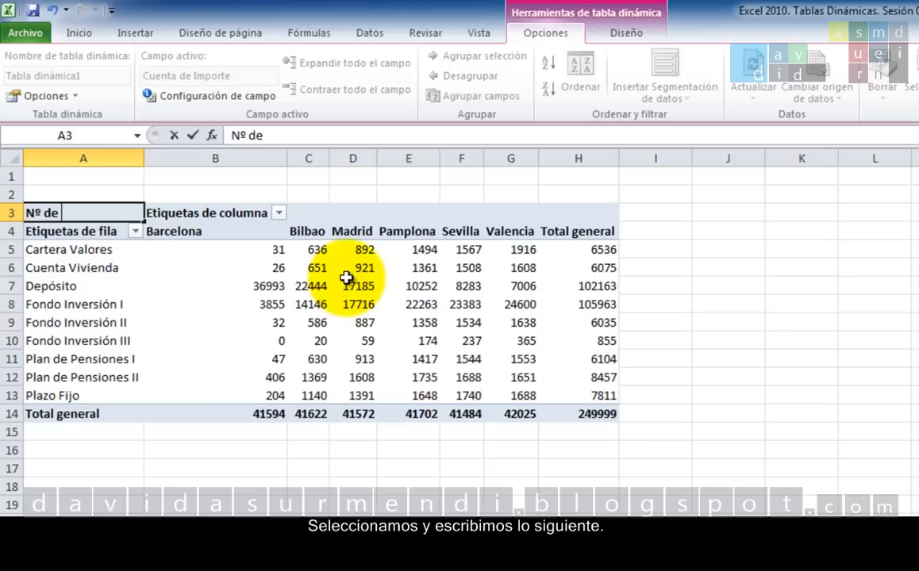
type(" Cuentas")
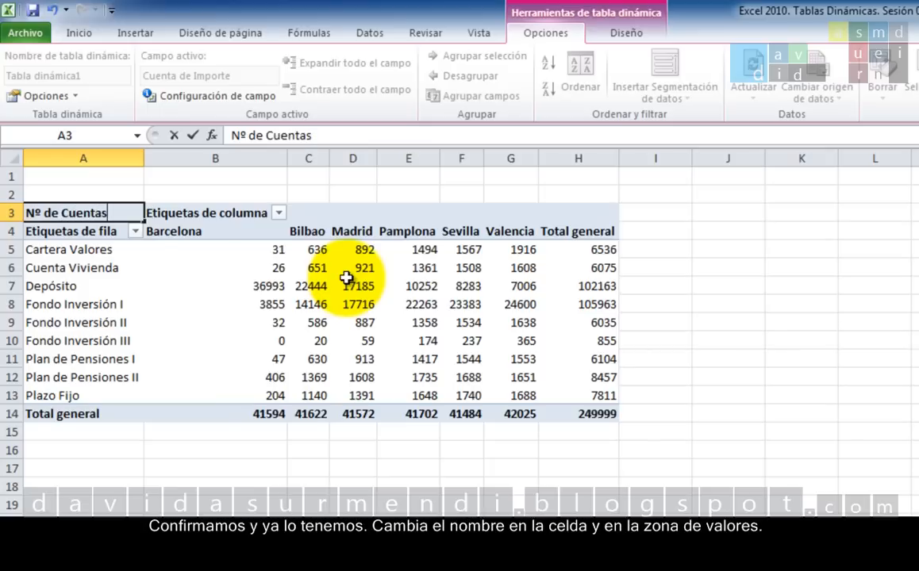
key("Return")
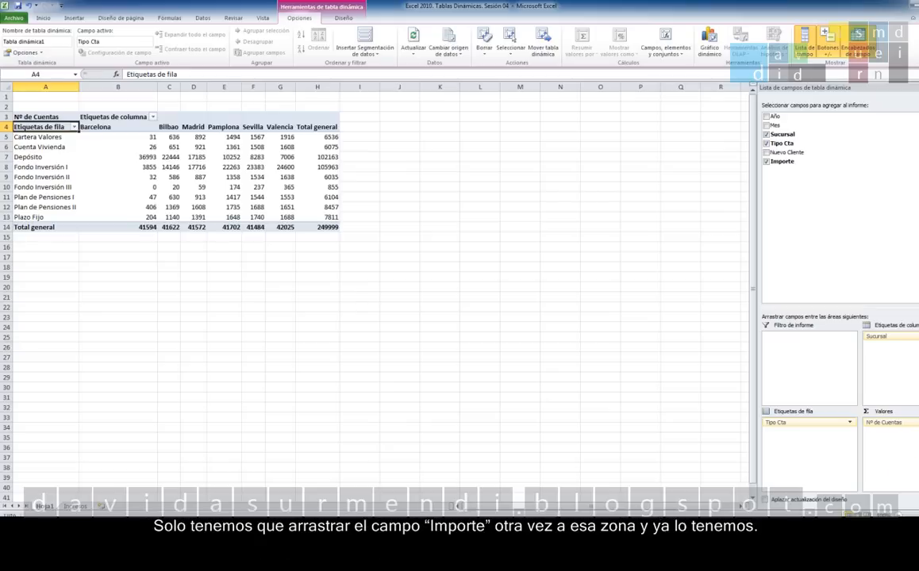
Add the Importe field to the values area again and give this sum the custom name "€"
left_click_drag(789, 161, 913, 438)
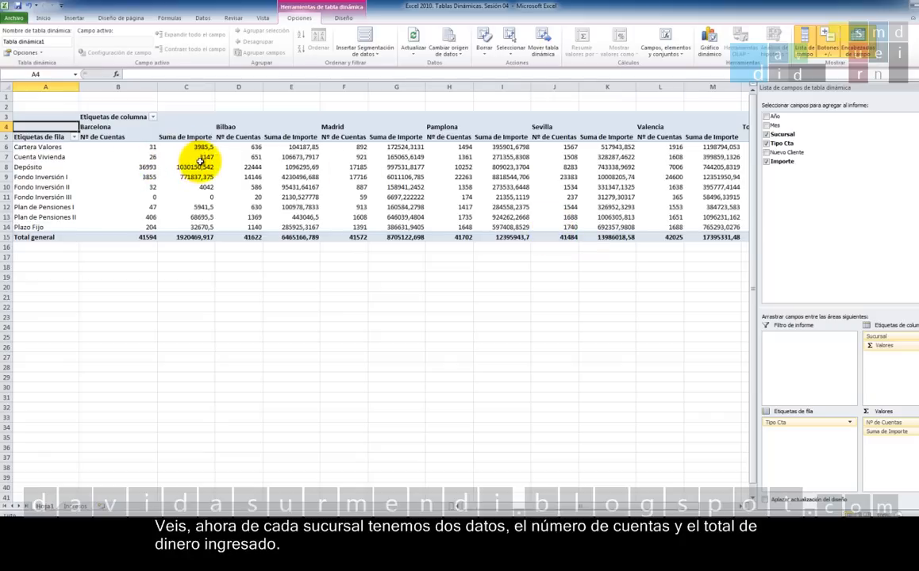
mouse_move(200, 162)
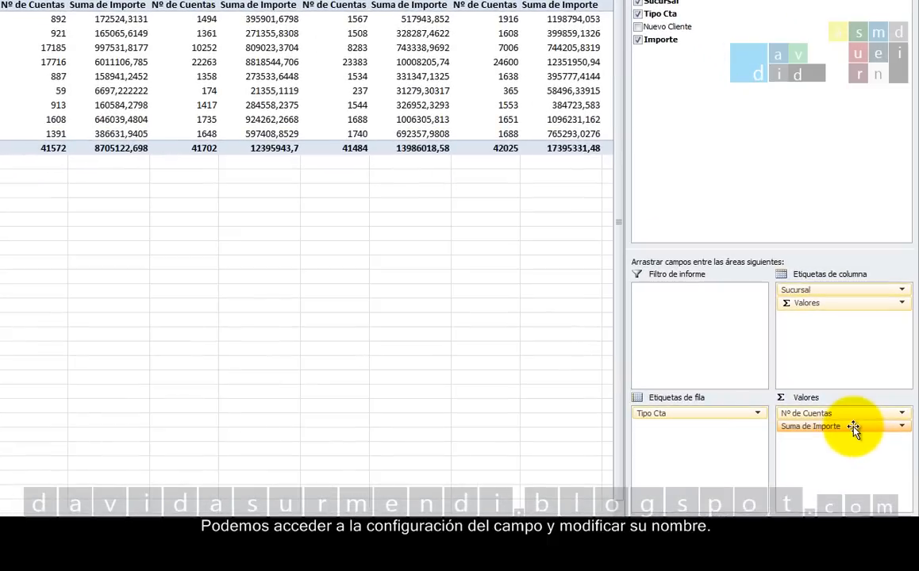
left_click(853, 429)
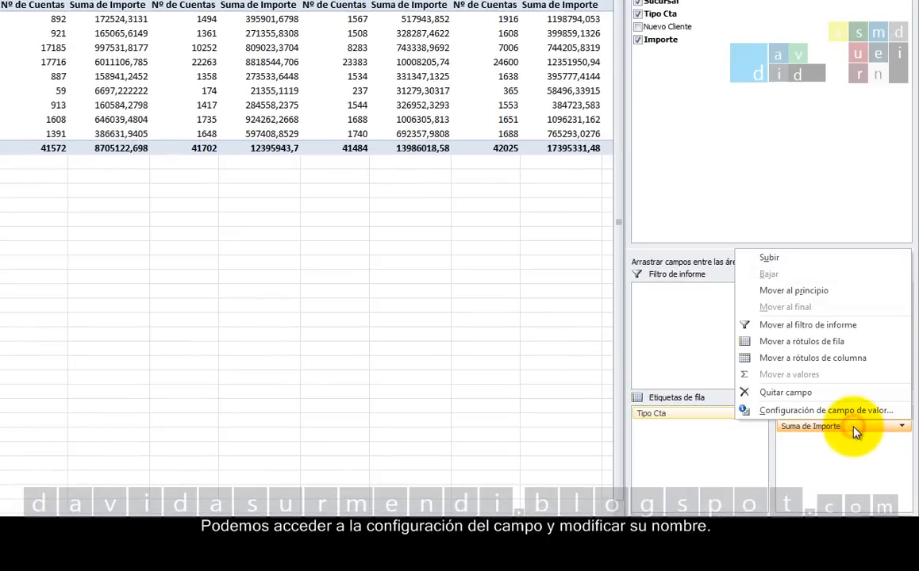
left_click(829, 411)
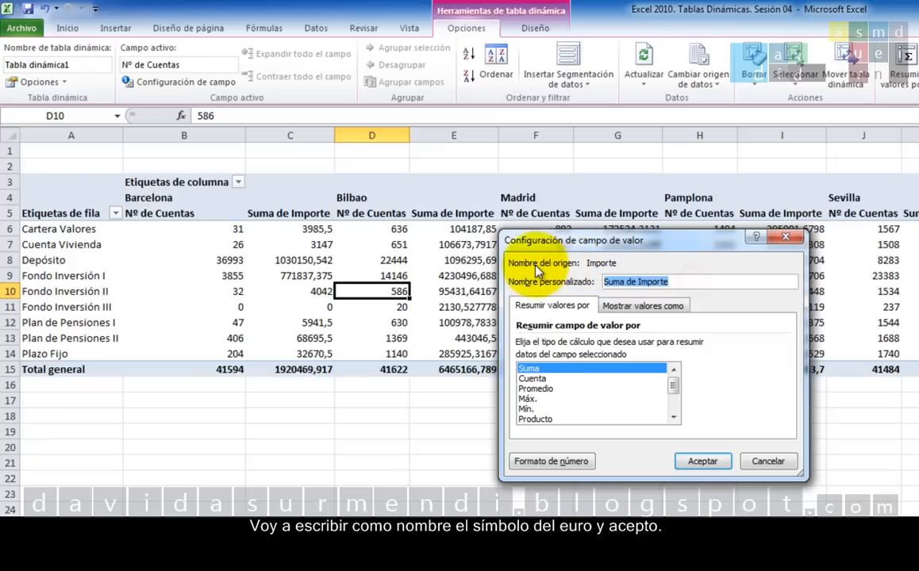
type("€")
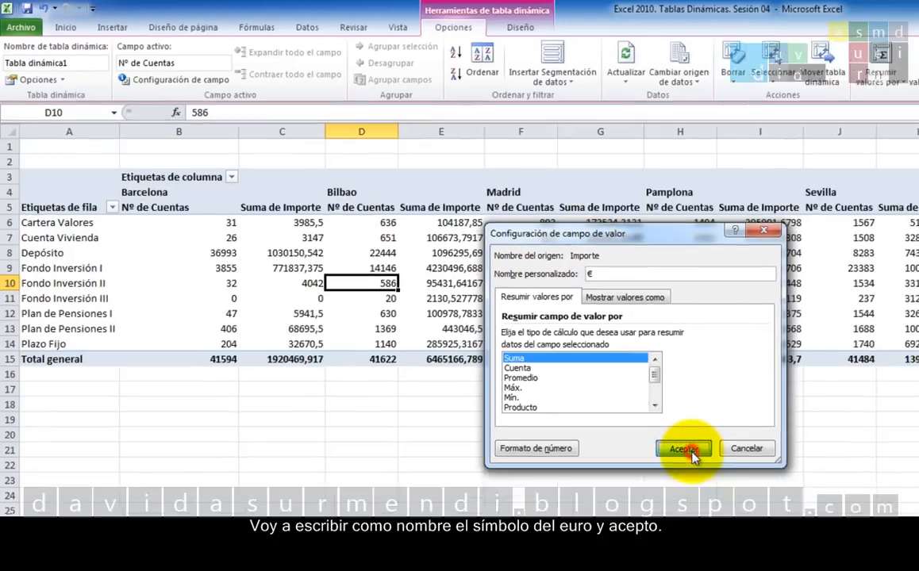
left_click(702, 461)
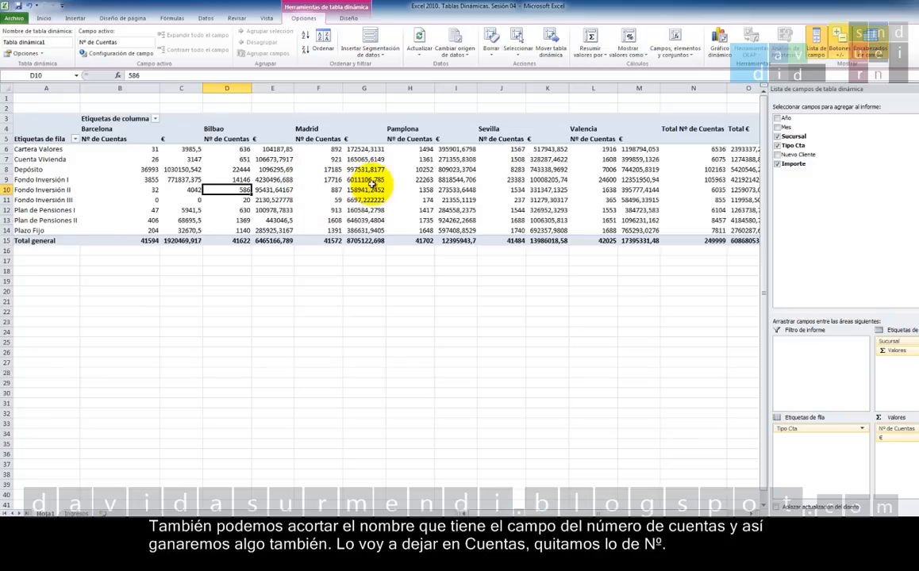
Shorten the account count heading under Barcelona in cell B5 to "Cuentas"
left_click(895, 429)
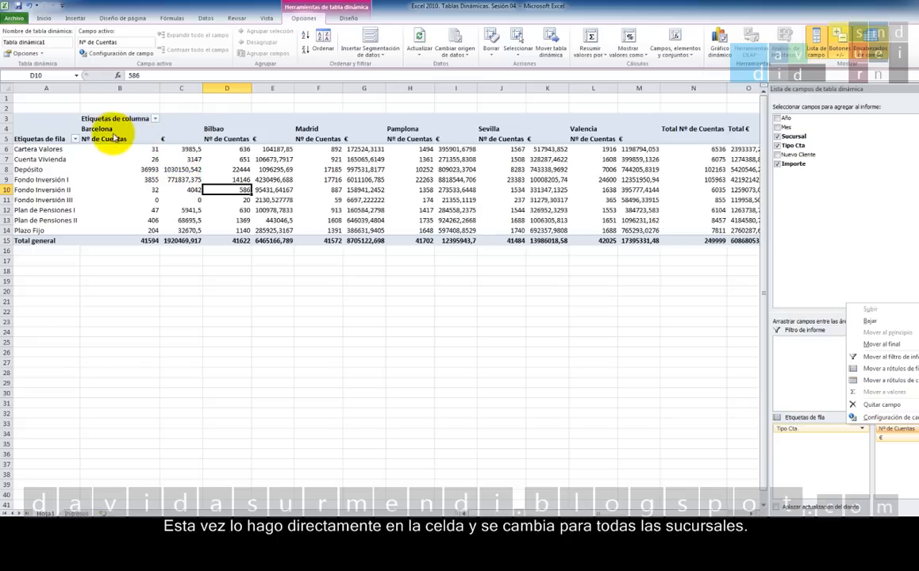
left_click(115, 140)
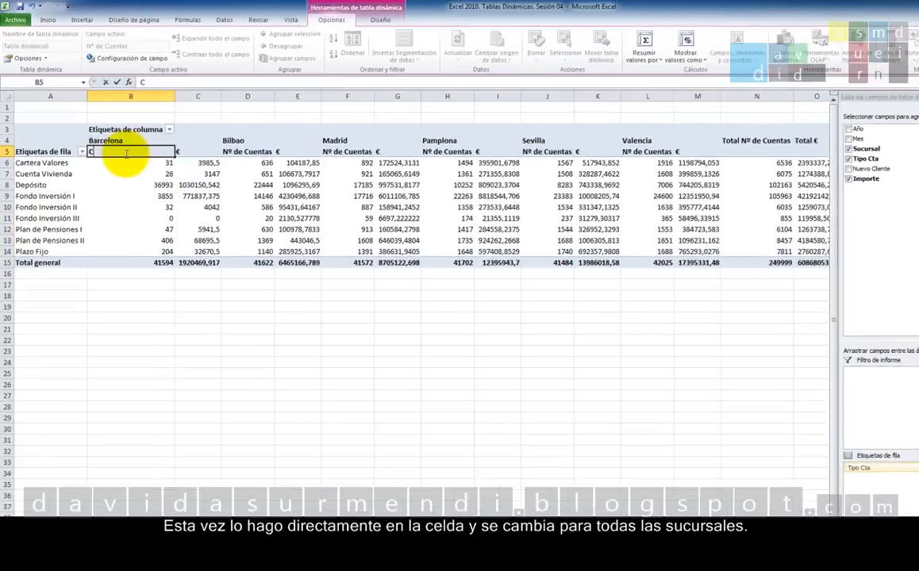
type("Cuentas")
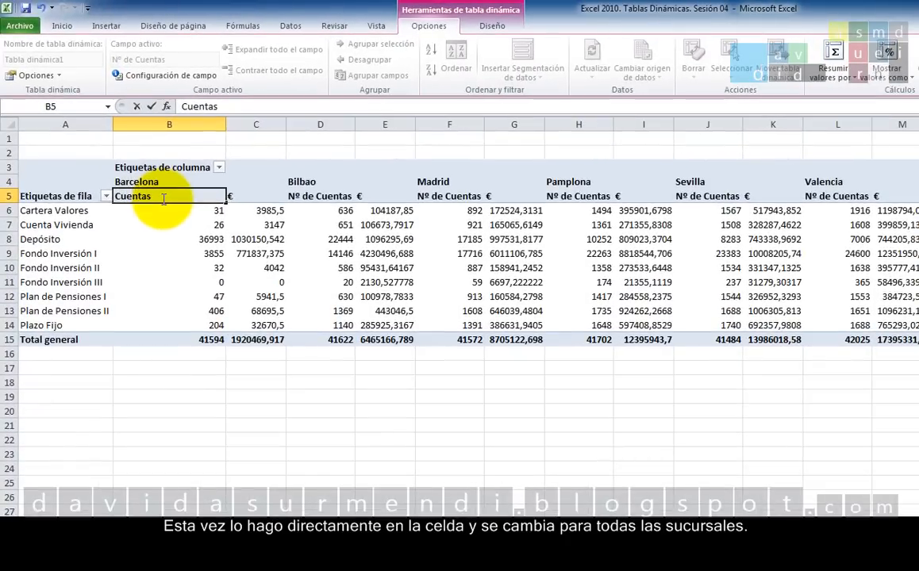
key("Return")
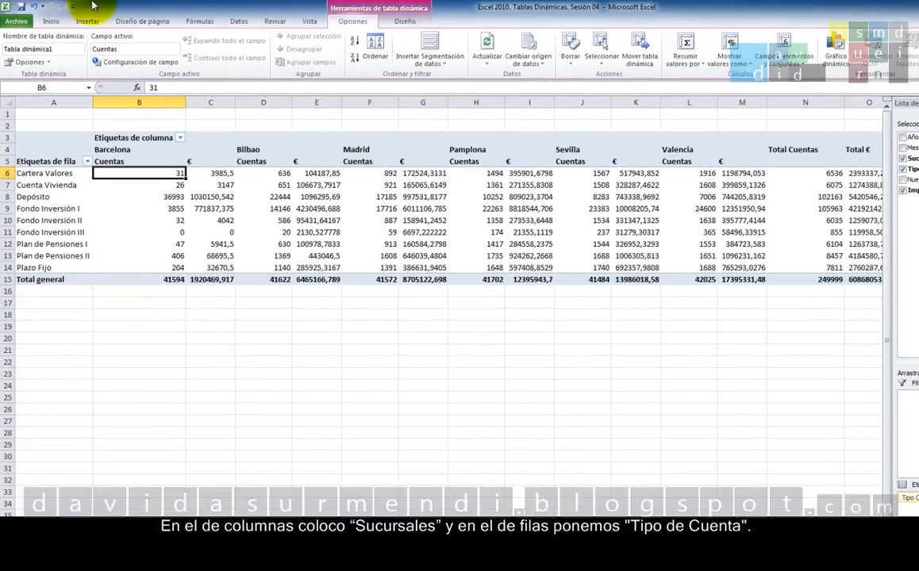
Rename the column labels heading in cell B3 to "Sucursales"
left_click(112, 140)
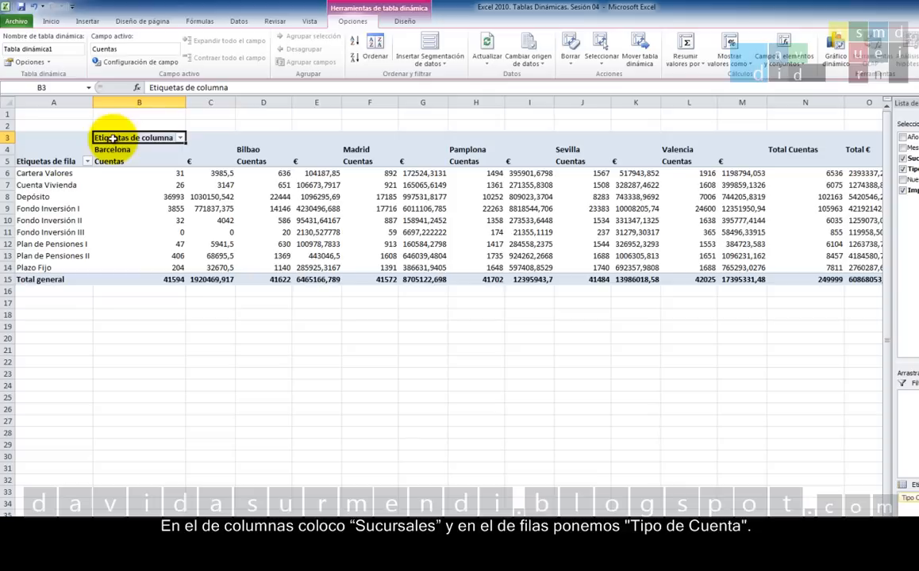
type("Sucursales")
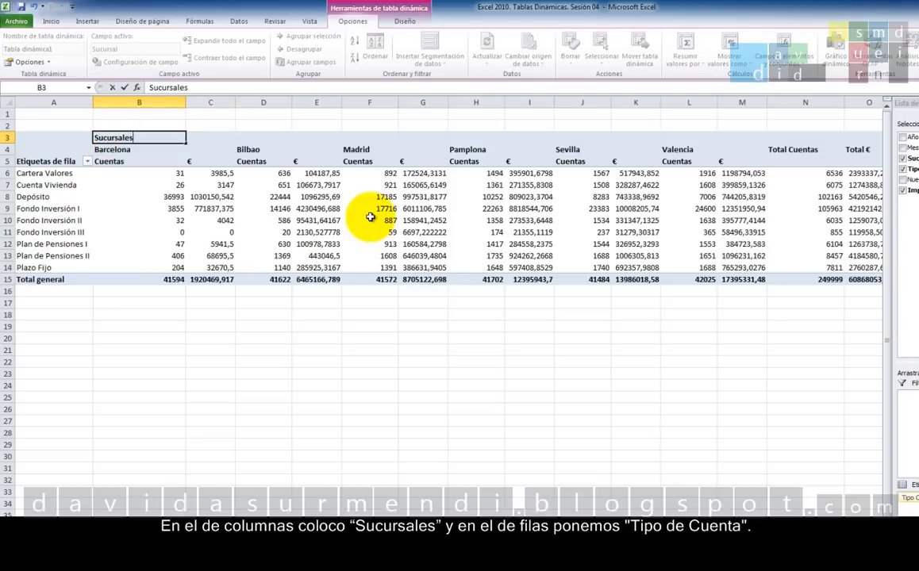
key("Return")
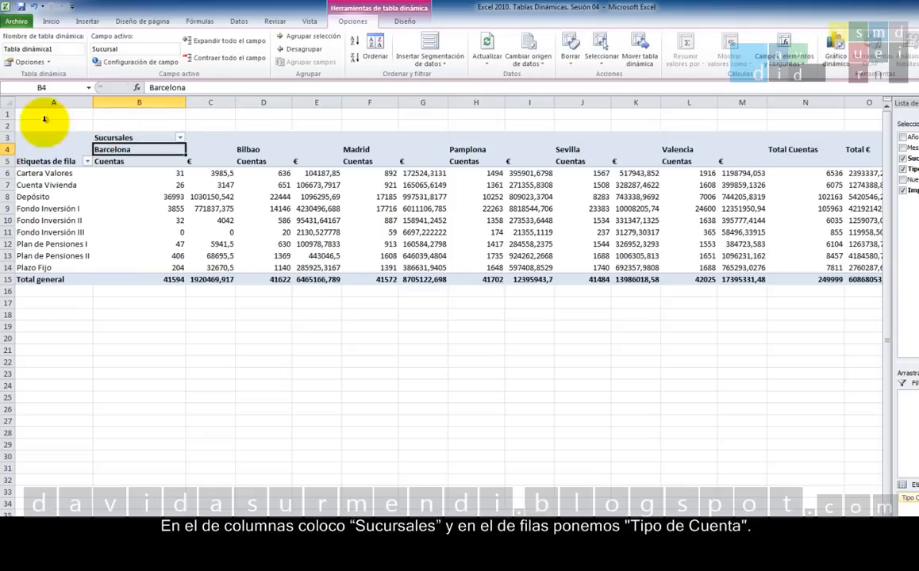
Rename the row labels heading in cell A5 to "Tipo de Cuentas"
left_click(43, 161)
type("Tipo de")
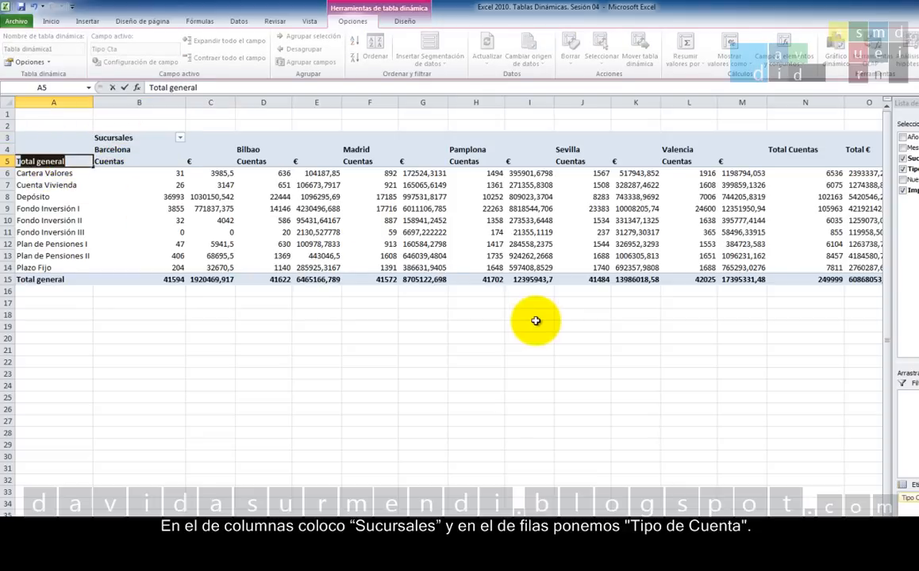
type(" cuent")
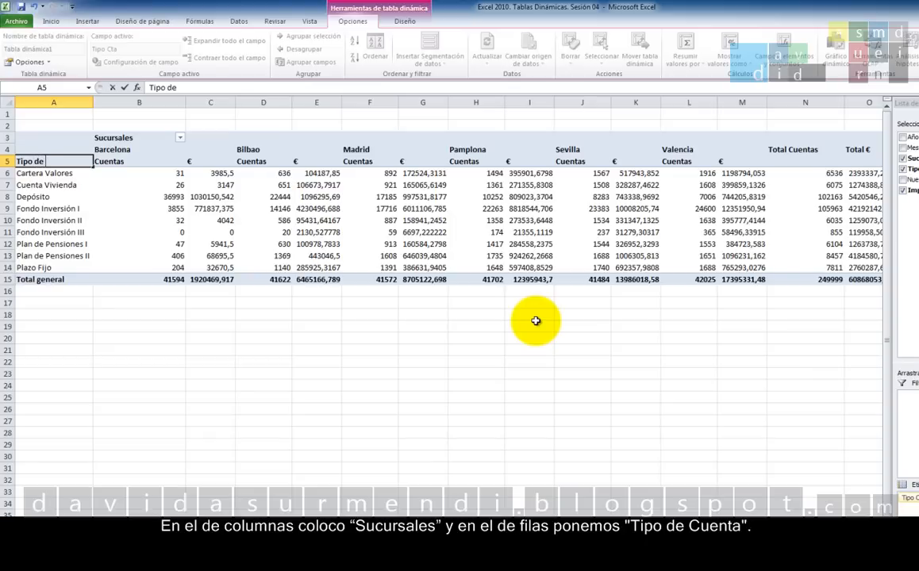
key("BackSpace")
key("BackSpace")
key("BackSpace")
key("BackSpace")
key("BackSpace")
type("Cuentas")
key("Return")
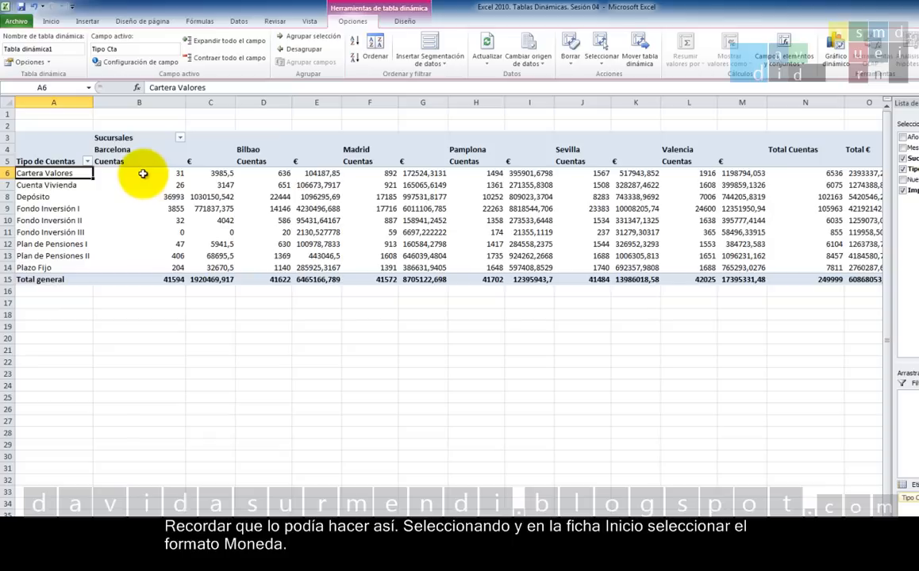
left_click_drag(142, 174, 763, 279)
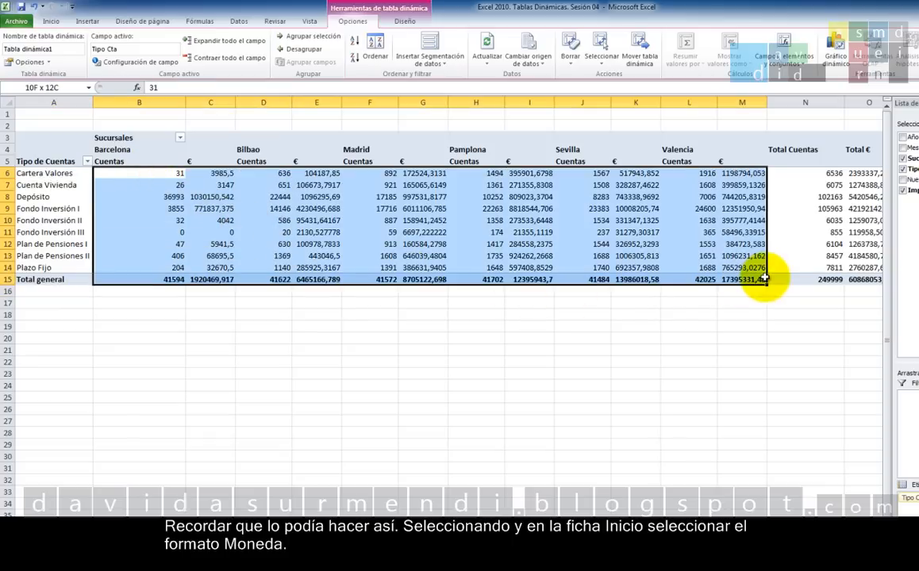
left_click(49, 22)
left_click(451, 41)
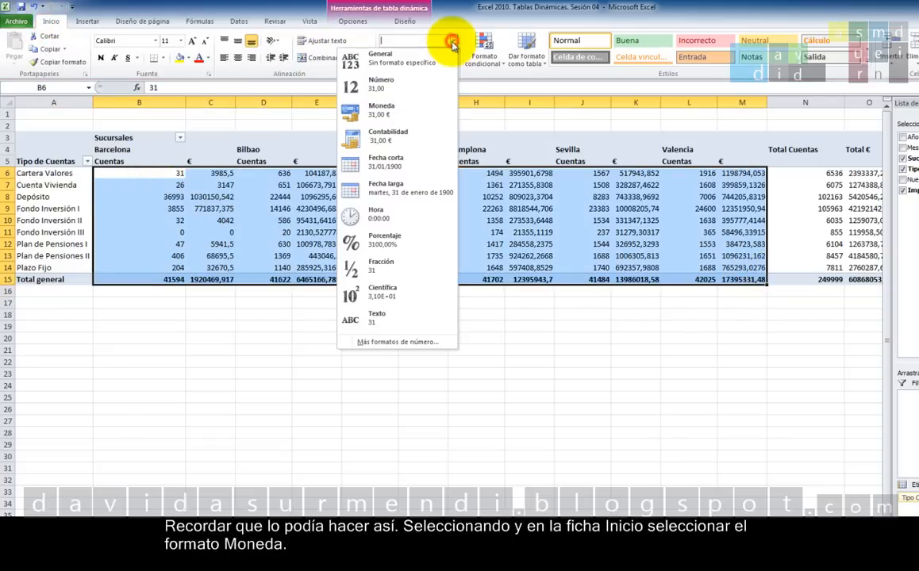
left_click(239, 206)
left_click(239, 208)
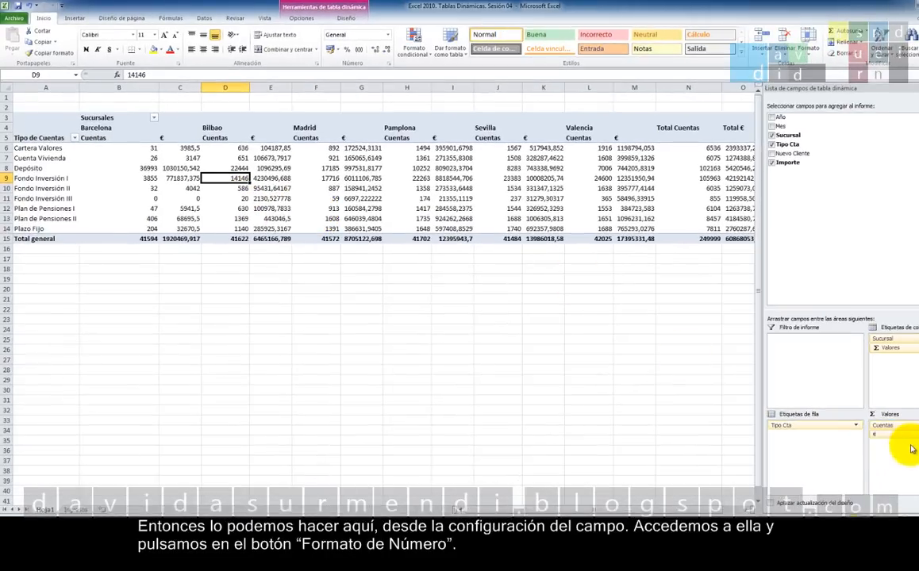
Apply the Moneda number format to the € value field through its value field settings
left_click(904, 435)
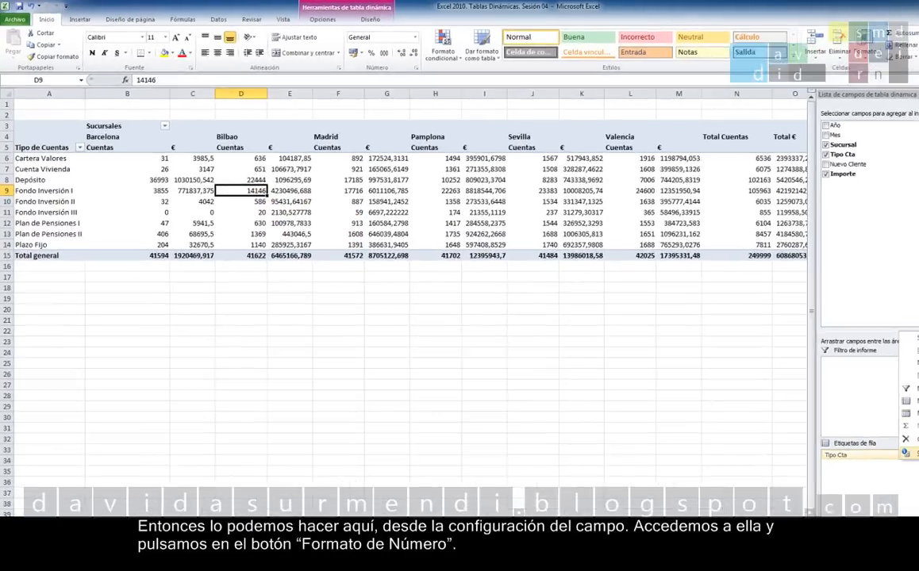
left_click(908, 453)
left_click(391, 323)
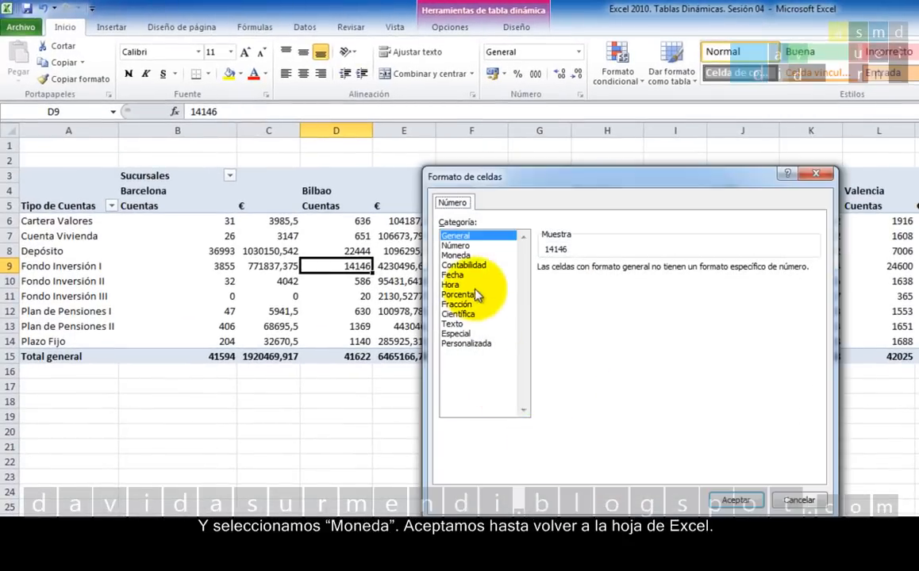
left_click(456, 255)
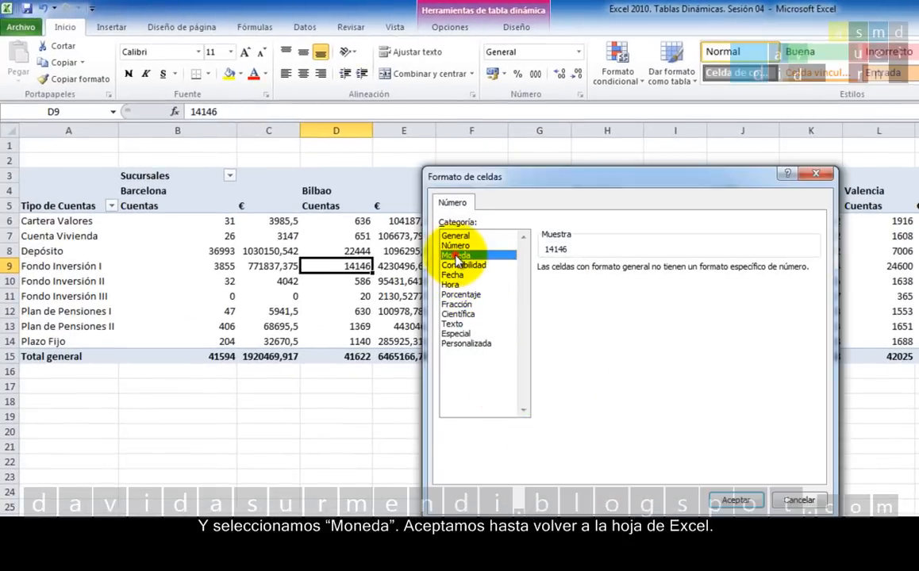
left_click(738, 500)
left_click(680, 498)
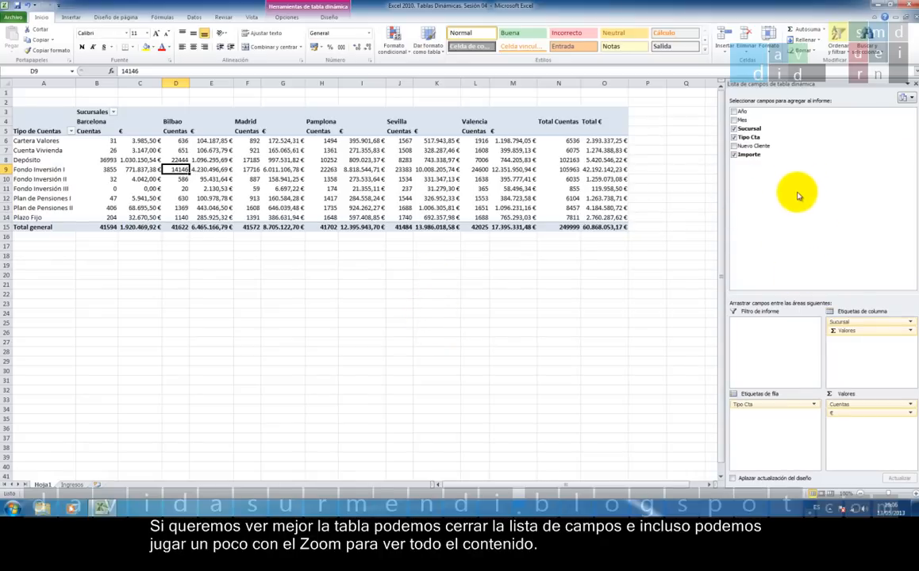
left_click(860, 494)
left_click(860, 493)
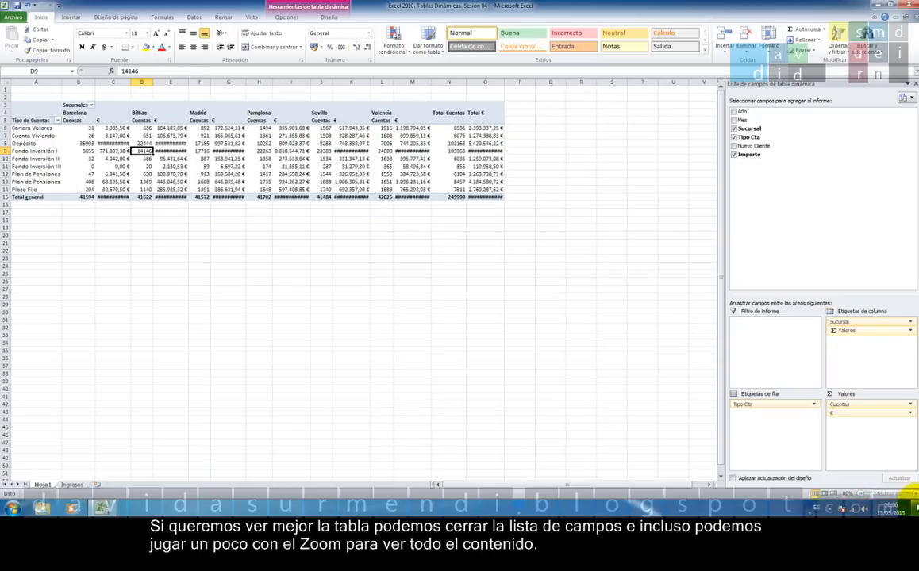
left_click(912, 493)
left_click(912, 493)
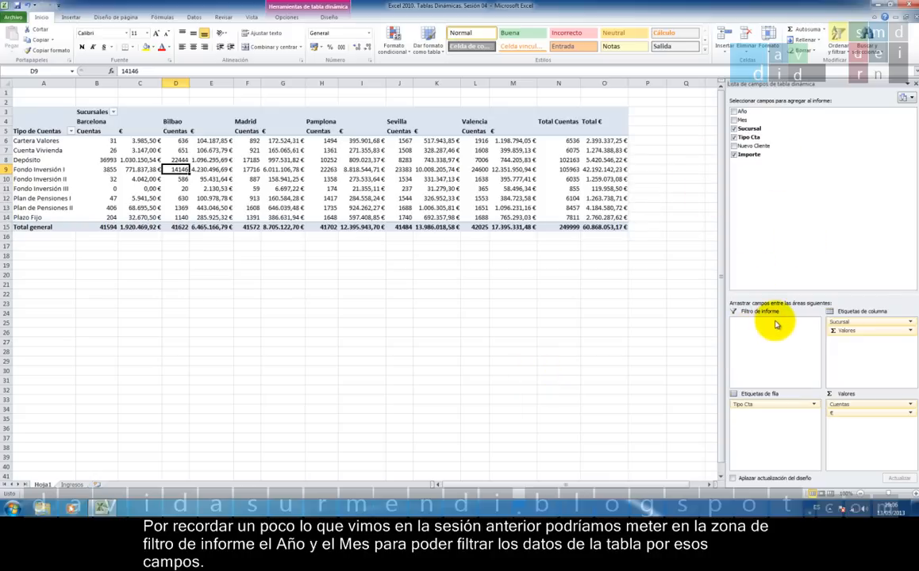
Add Año and Mes as report filters, and filter Año to include only 2010
left_click_drag(741, 111, 771, 316)
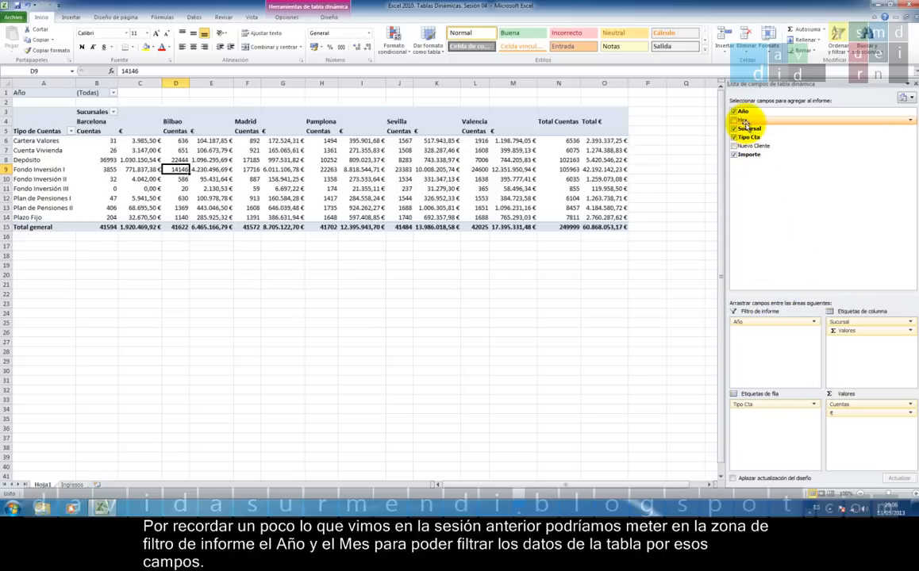
left_click_drag(744, 120, 765, 333)
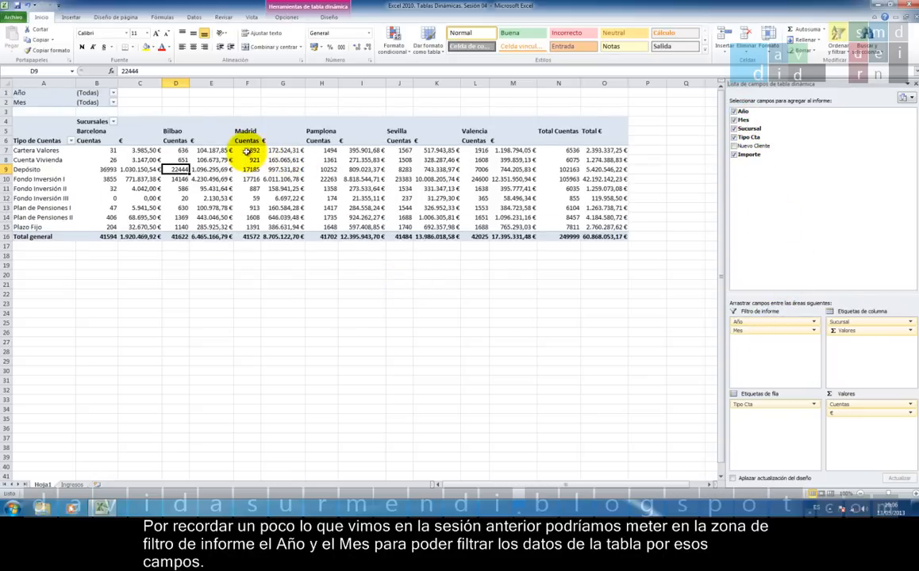
left_click(112, 93)
left_click(7, 198)
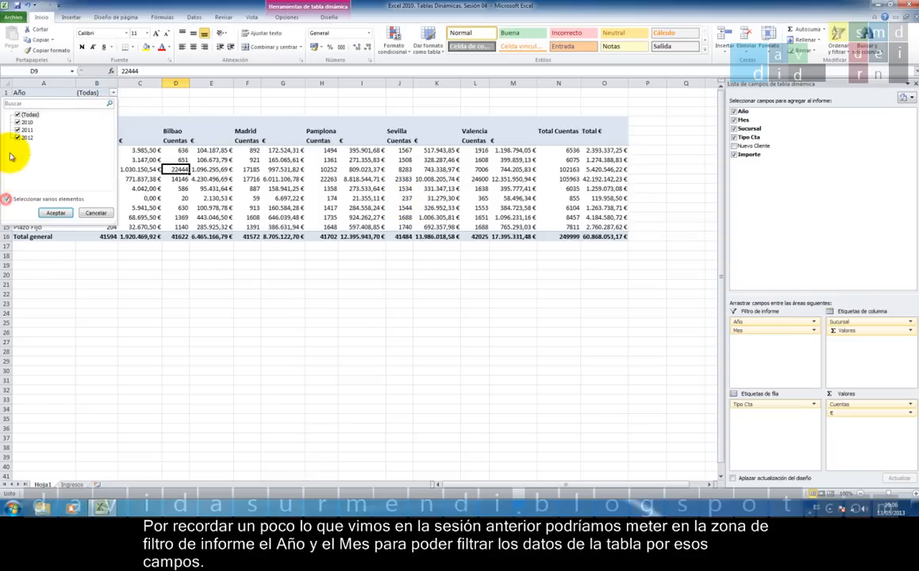
left_click(16, 138)
left_click(17, 130)
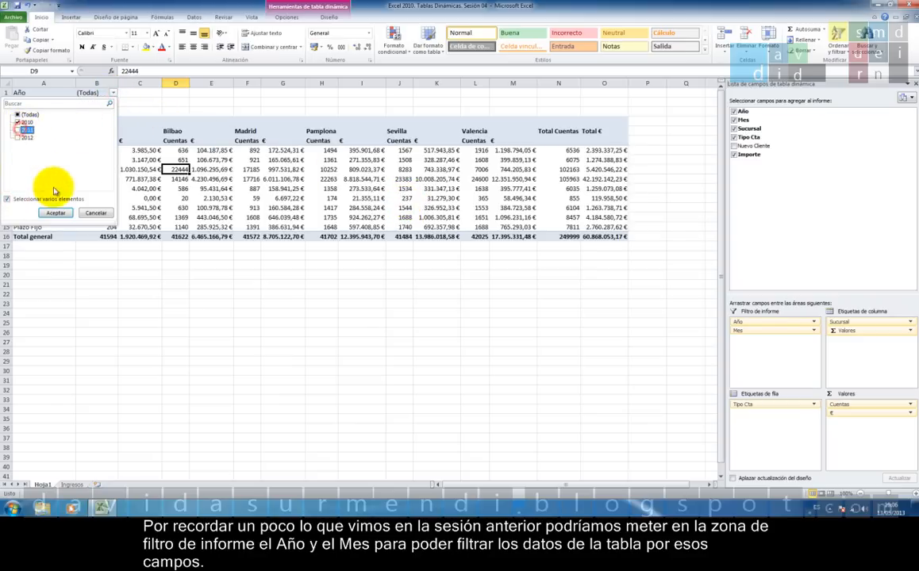
left_click(55, 213)
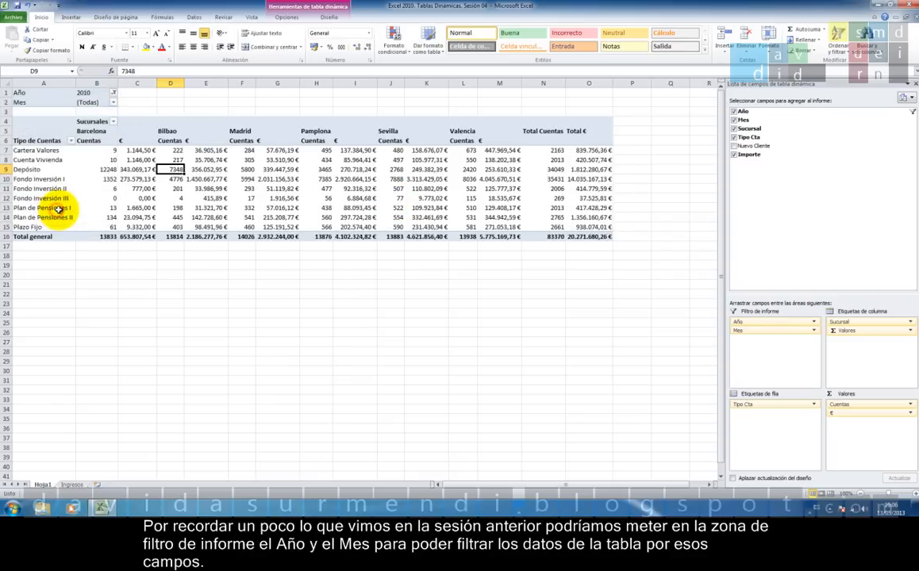
Reset the Año report filter to include all years (Todas)
left_click(113, 93)
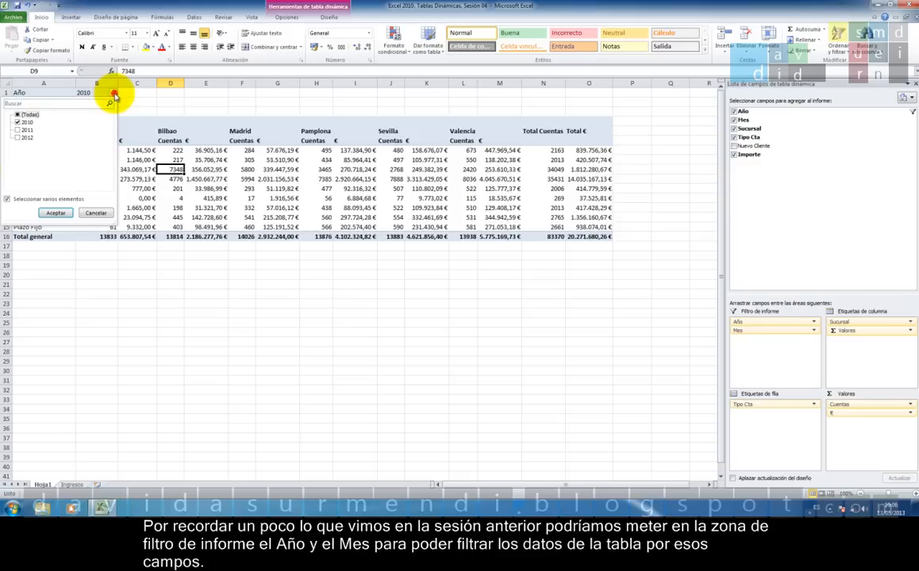
left_click(17, 115)
left_click(56, 213)
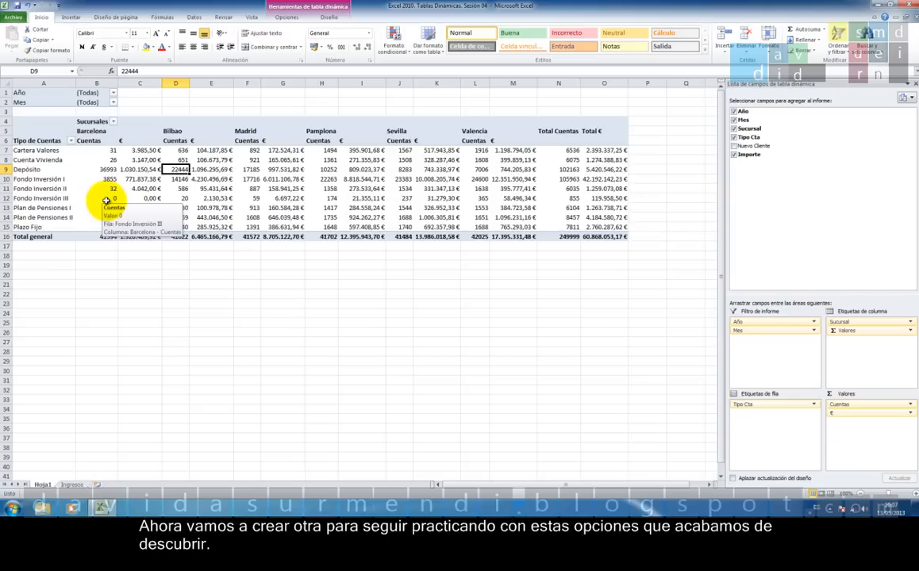
Create a second pivot table from the Ingresos data range, placed on the existing sheet Hoja1 at cell A22
left_click(71, 485)
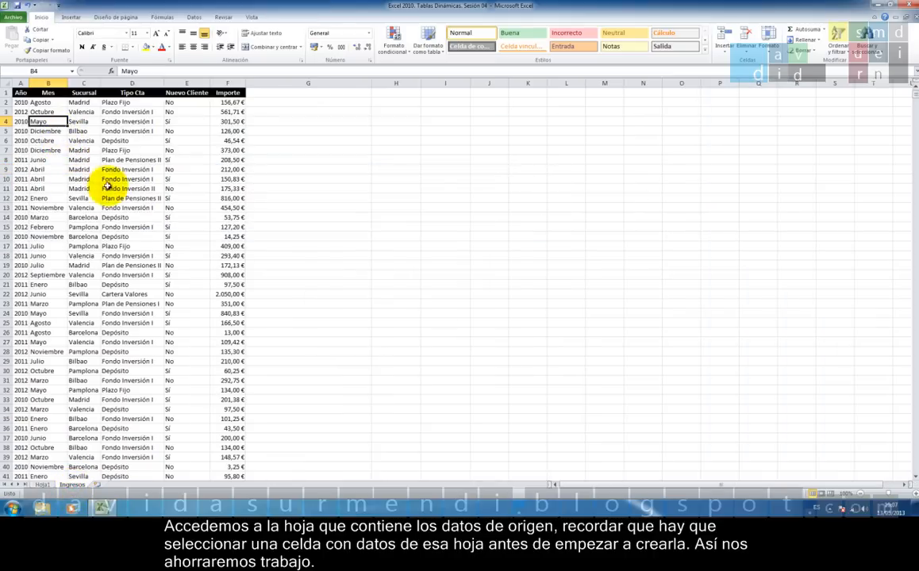
left_click(40, 103)
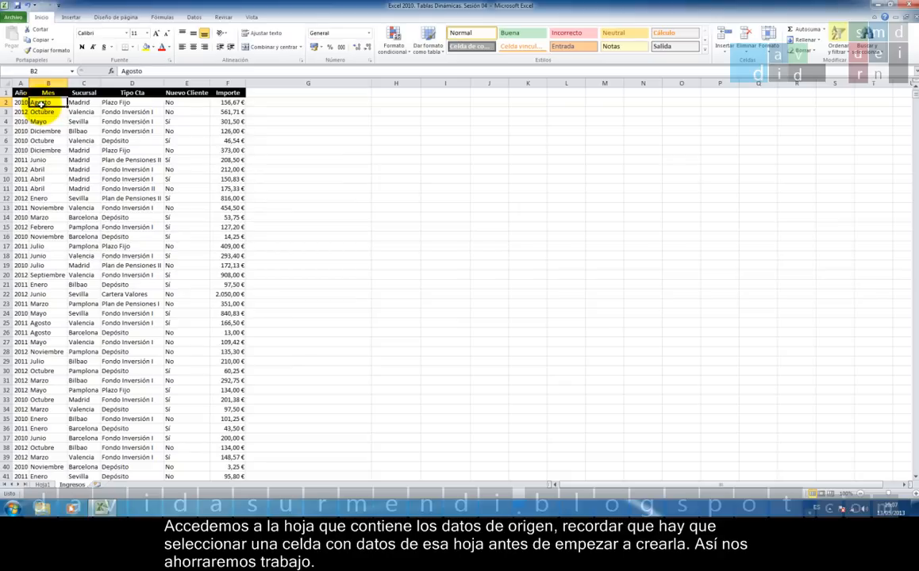
left_click(70, 16)
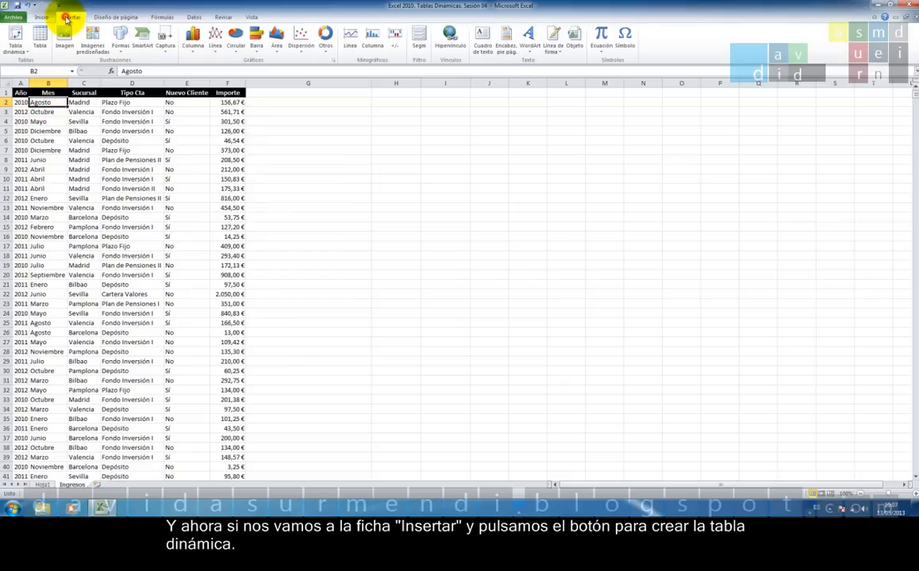
left_click(15, 38)
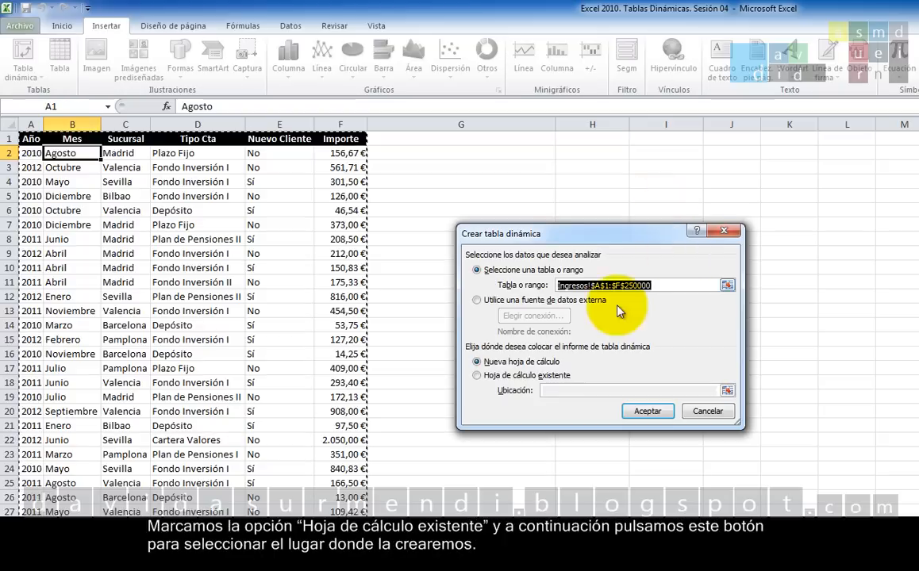
left_click(484, 377)
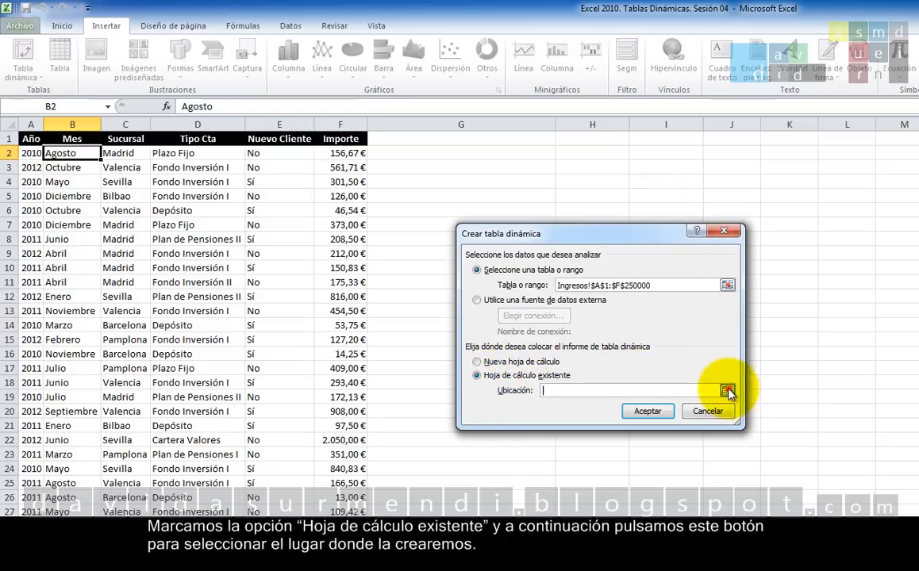
left_click(726, 390)
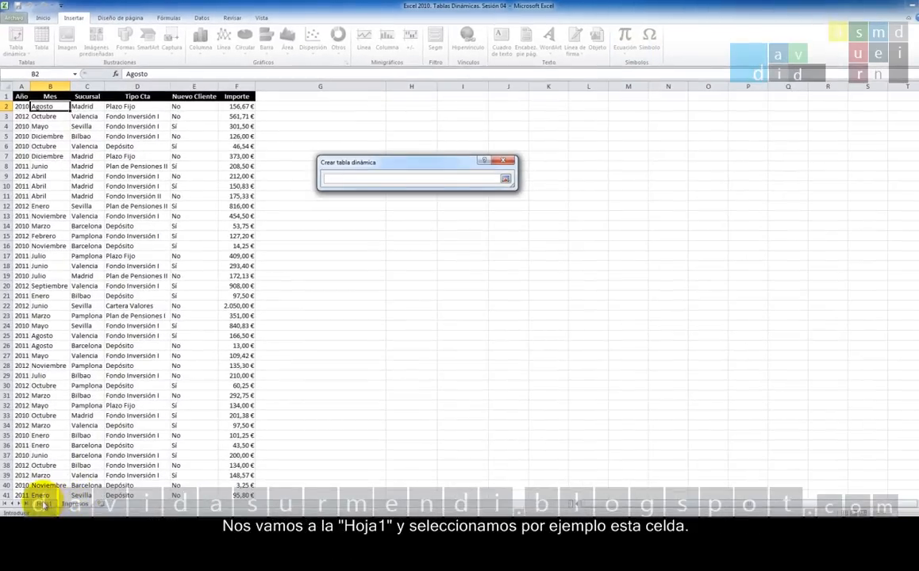
left_click(44, 504)
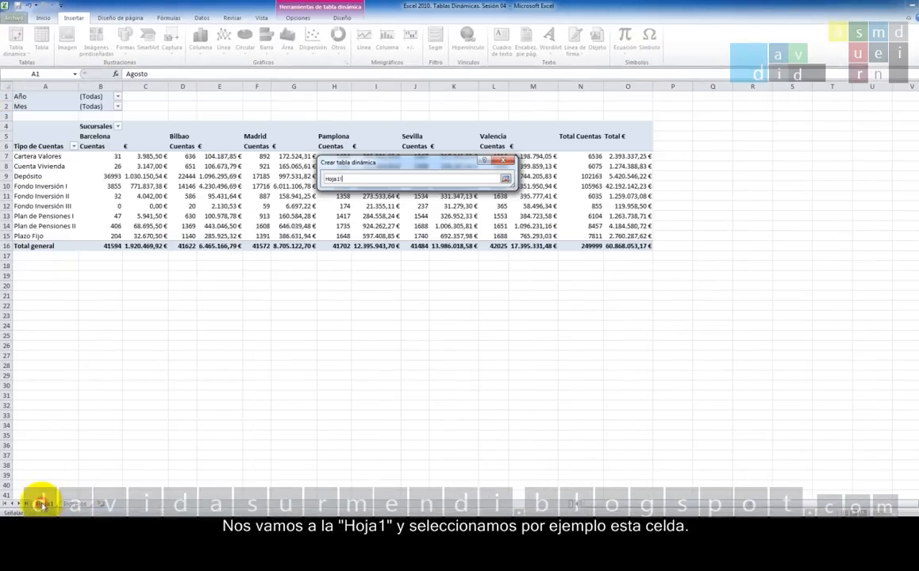
left_click(39, 307)
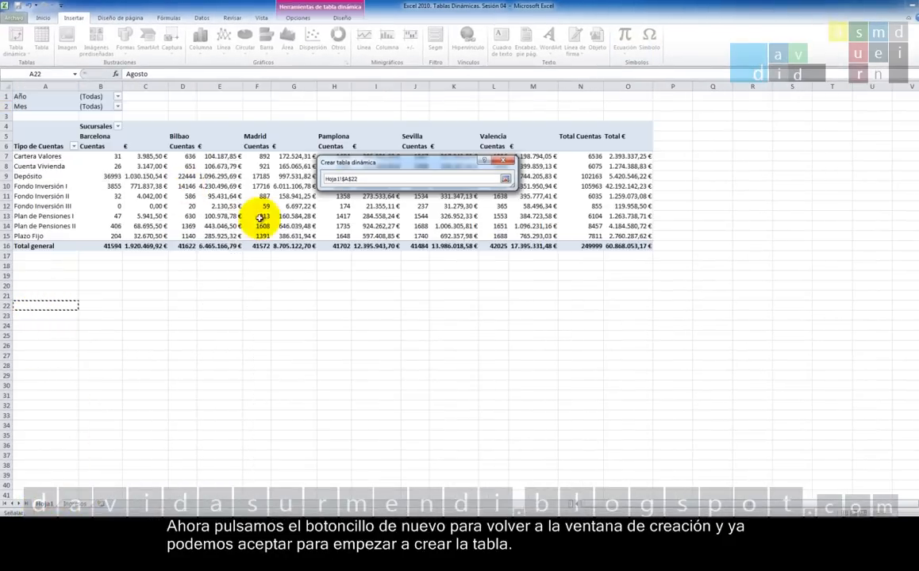
left_click(505, 180)
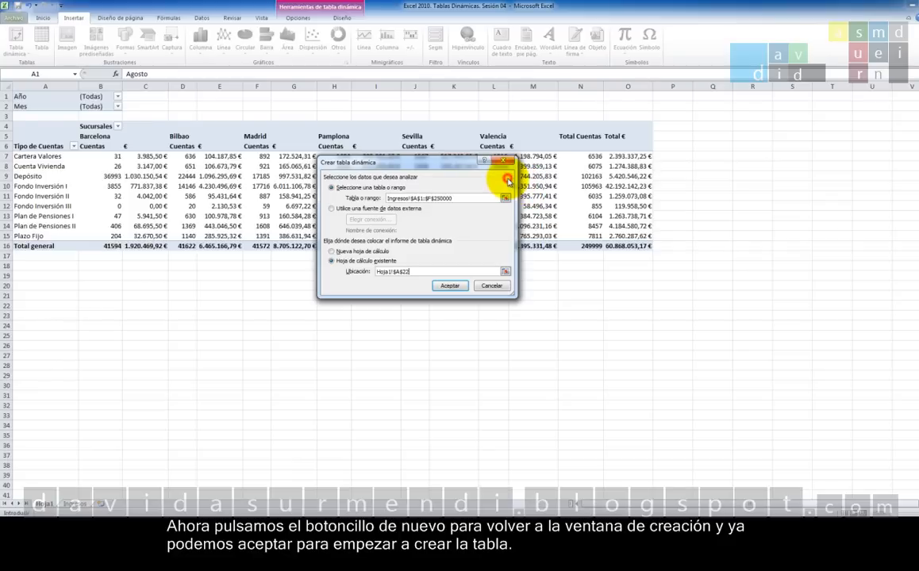
left_click(452, 287)
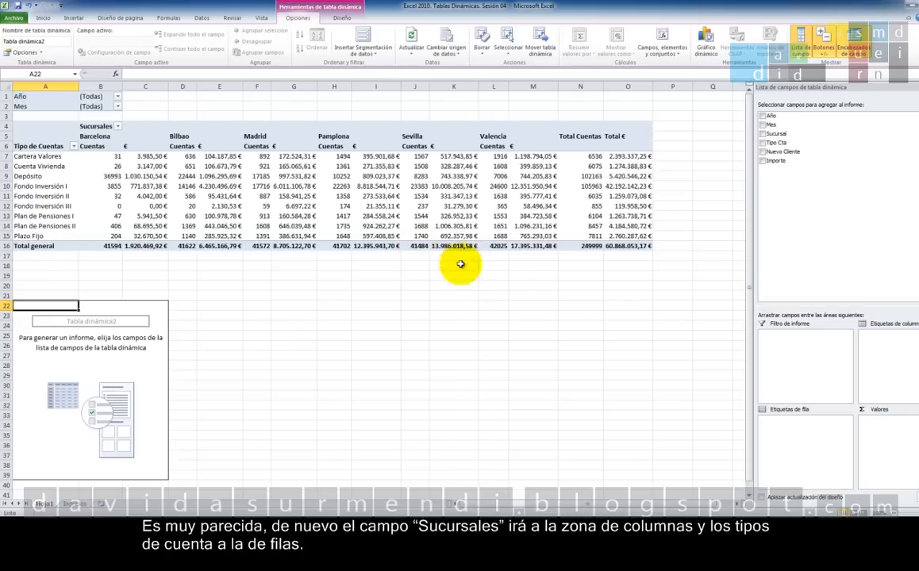
Lay out the second pivot table with Sucursal as column labels, Tipo Cta as row labels and Importe as values
left_click_drag(795, 135, 873, 334)
left_click_drag(776, 142, 804, 445)
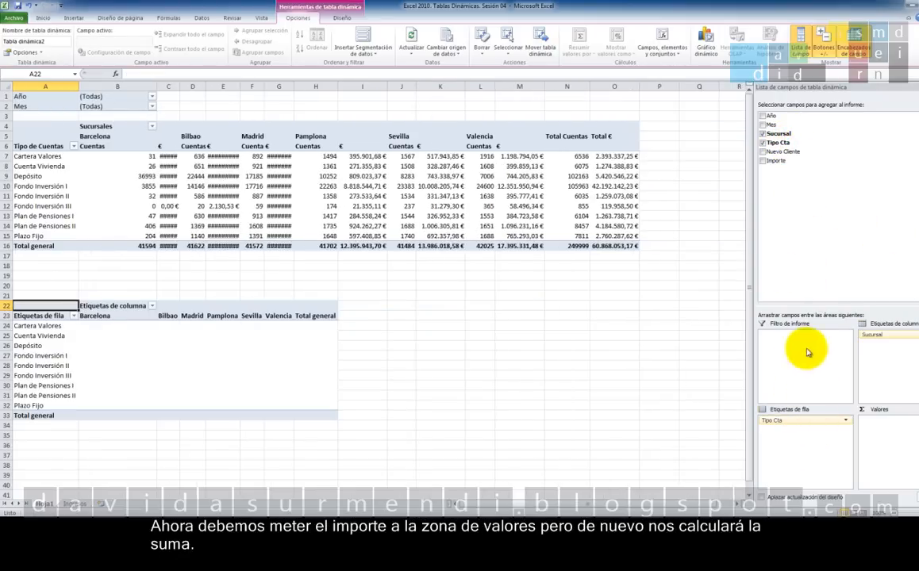
left_click_drag(787, 163, 899, 454)
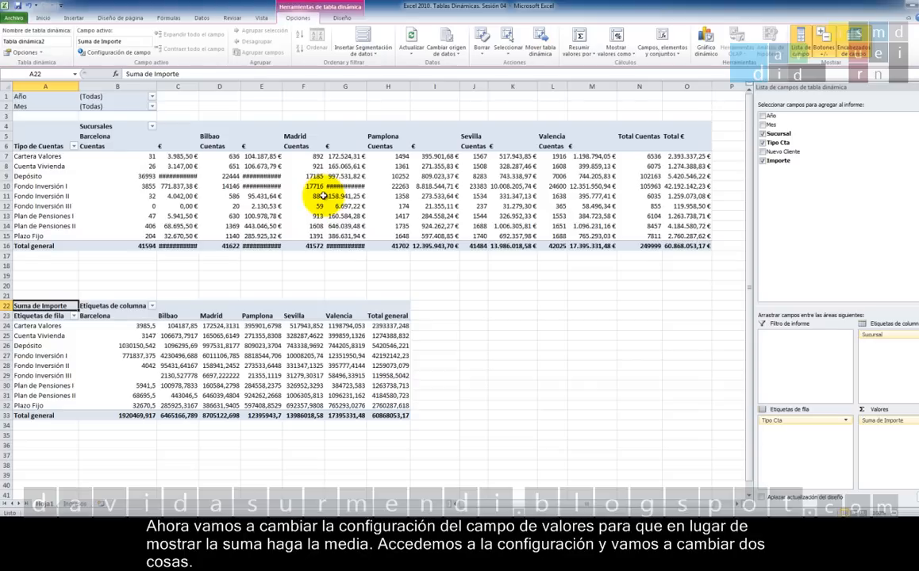
Summarize the second table's Importe value field by Promedio and give it the Moneda number format
left_click(911, 422)
left_click(882, 409)
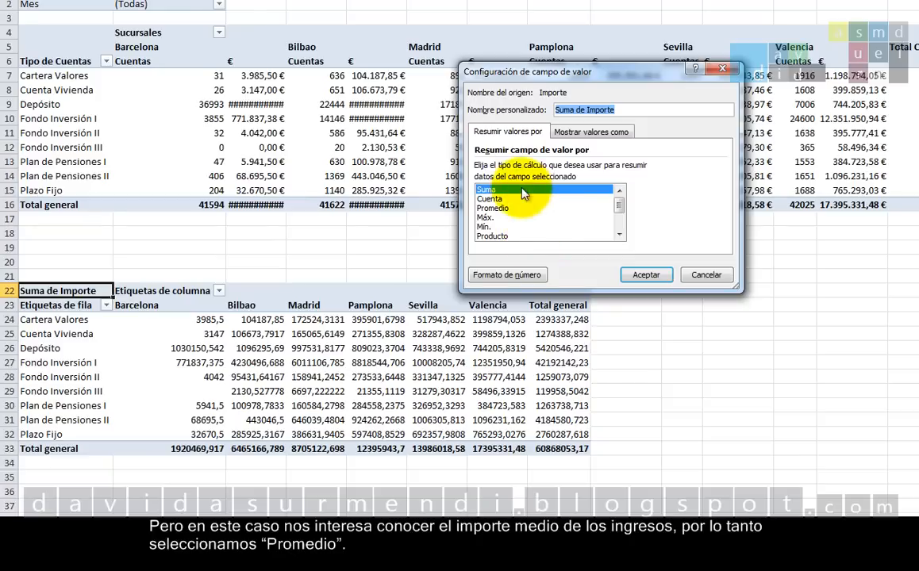
left_click(498, 208)
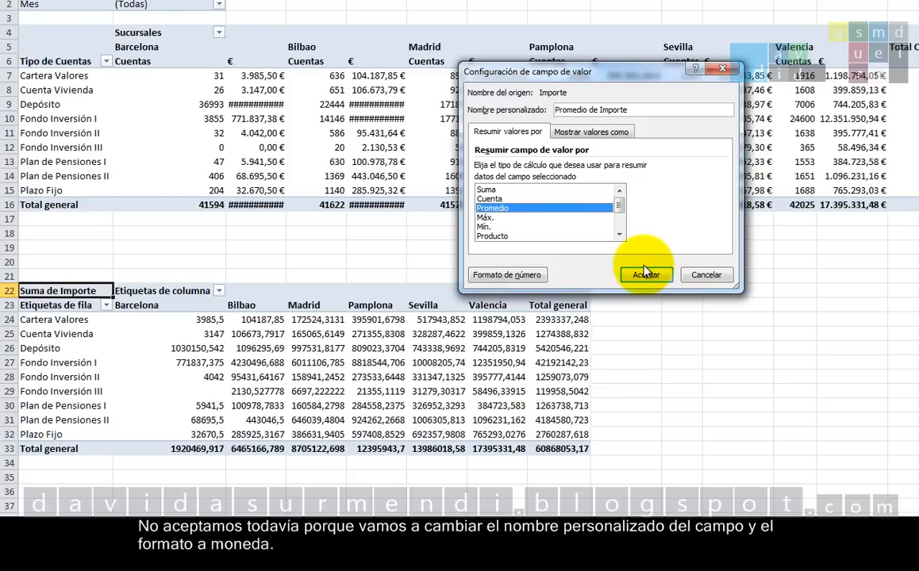
left_click(521, 278)
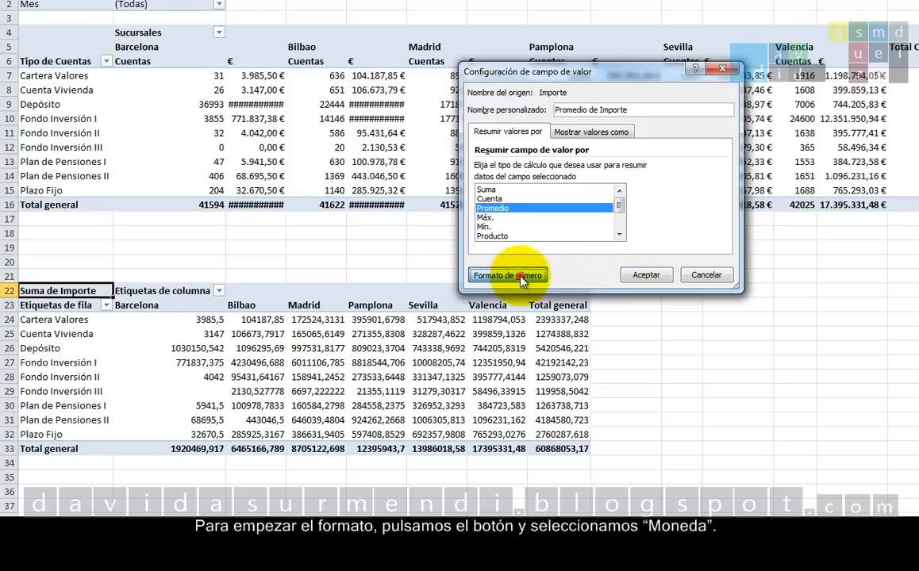
left_click(444, 94)
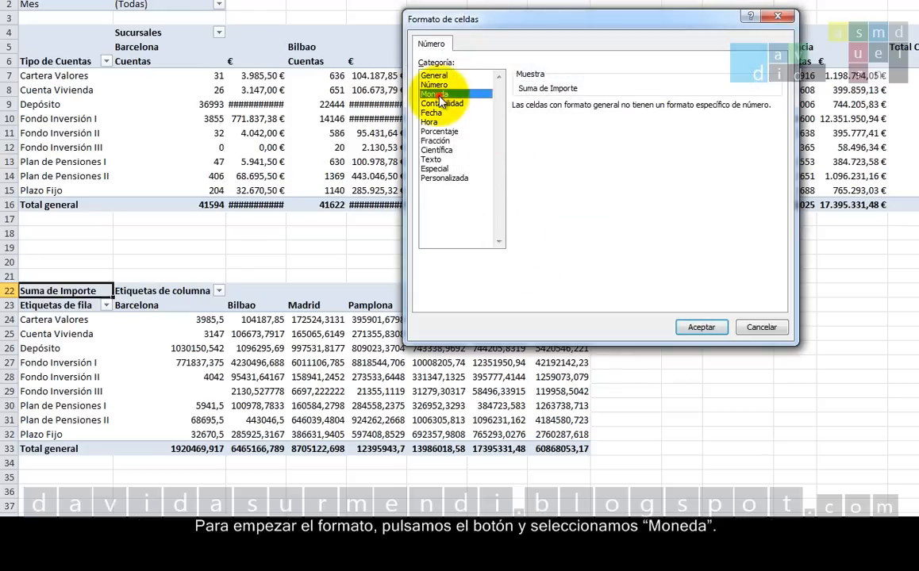
left_click(706, 329)
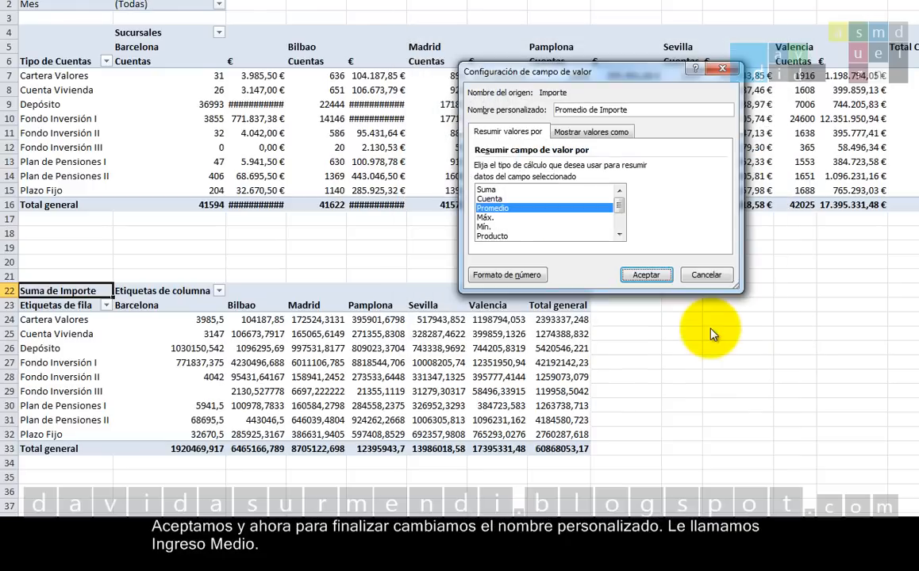
Set the averaged value field's custom name to "Ingreso Medio" and apply the field settings
left_click(645, 109)
left_click_drag(645, 109, 524, 102)
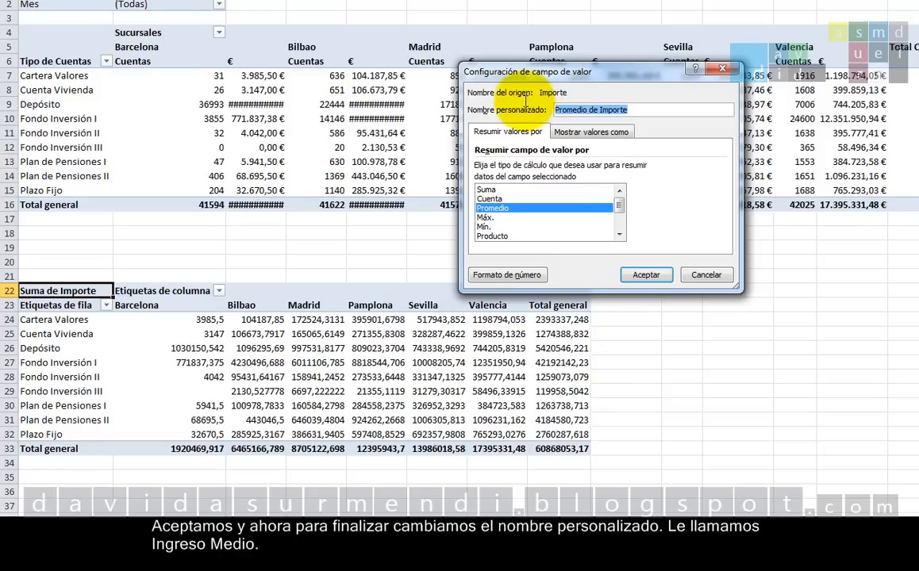
type("Ingreso Medio")
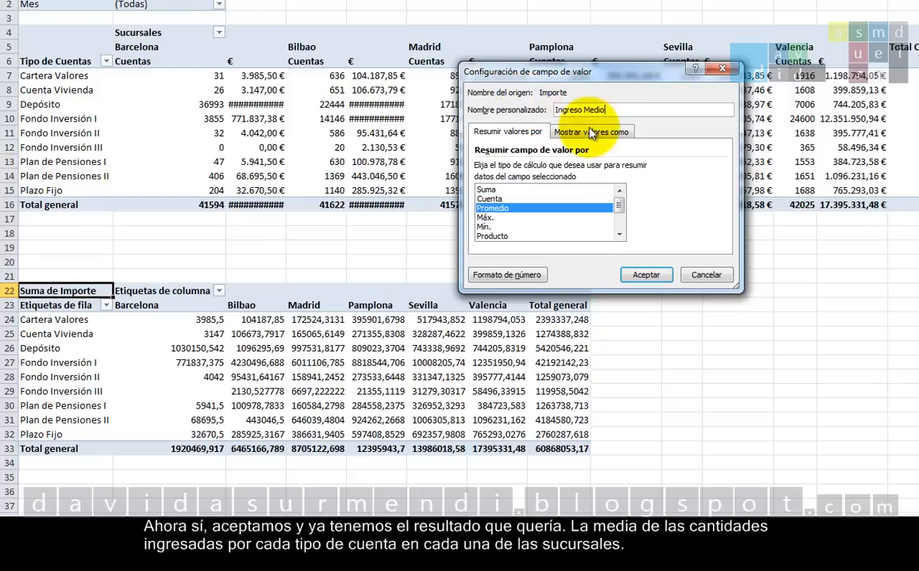
left_click(646, 278)
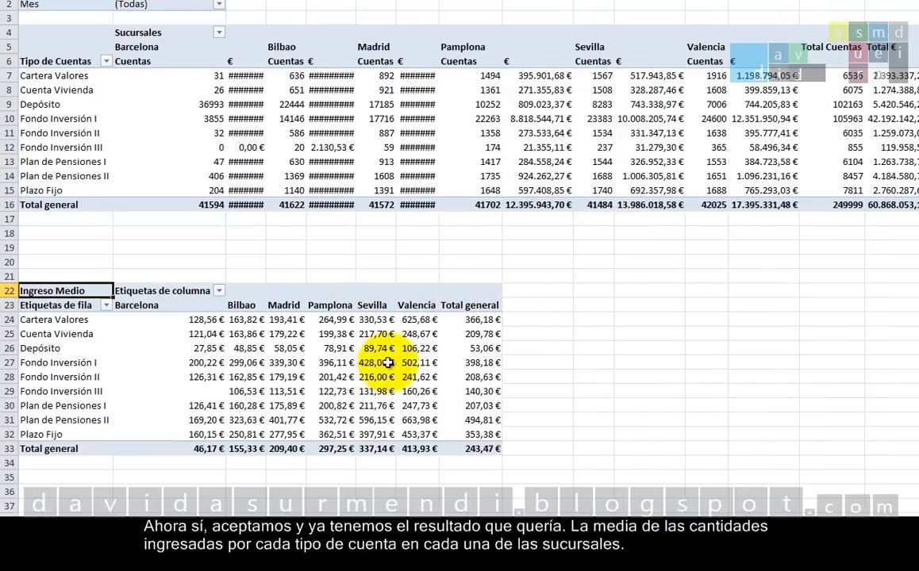
Rename the second table's row labels heading in cell A23 to "Tipo de Cuentas"
mouse_move(357, 359)
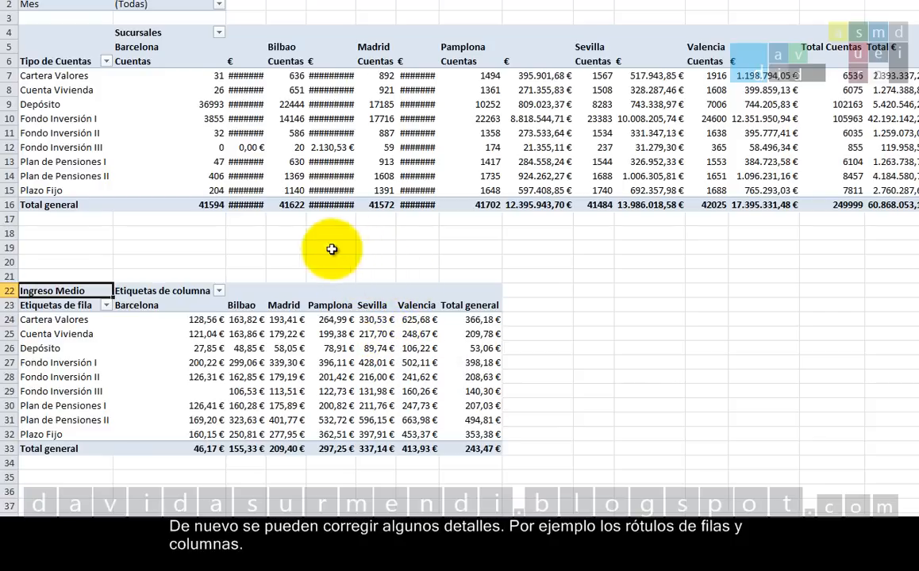
left_click(43, 304)
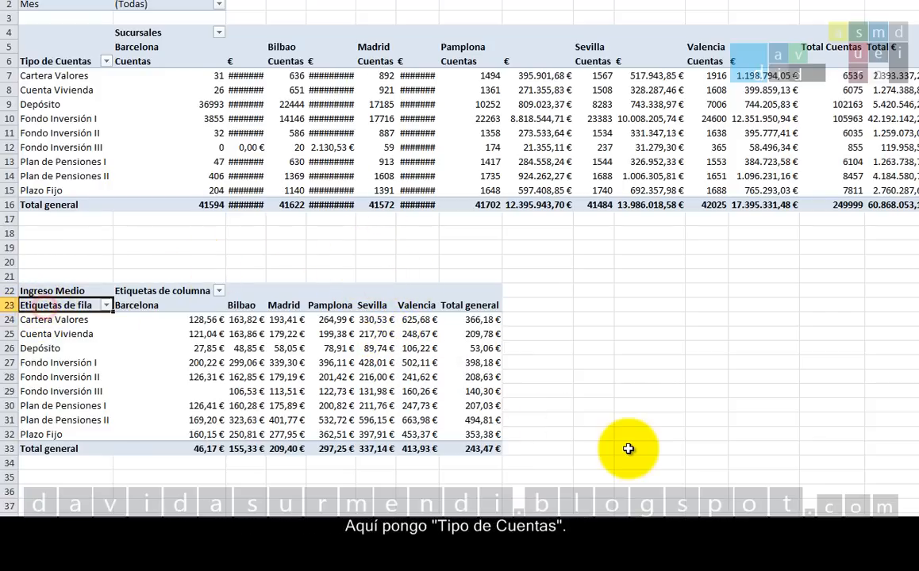
type("Tipo d")
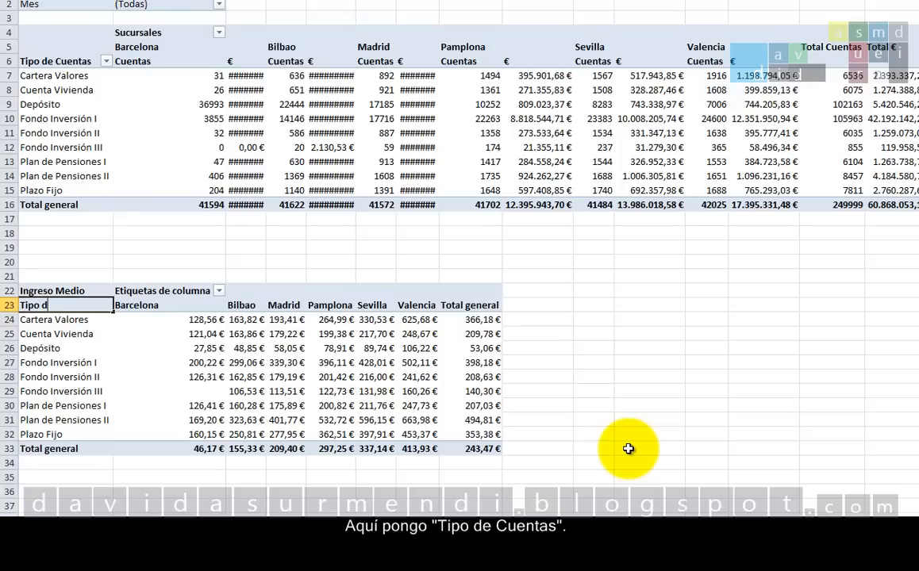
type("e Cueta")
type("ntas")
key("Return")
Rename the second table's column labels heading in cell B22 to "Sucursales"
left_click(168, 290)
type("Sucursal")
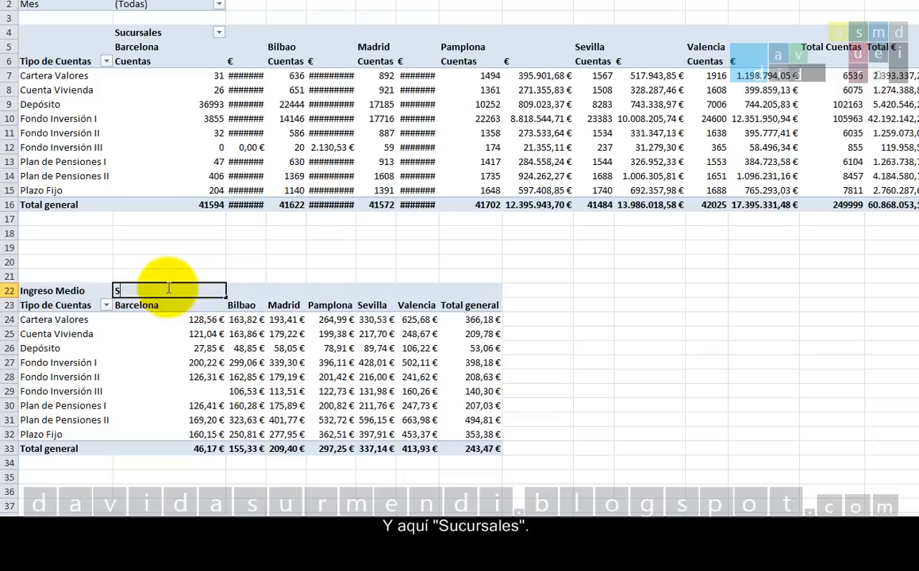
type("es")
key("Return")
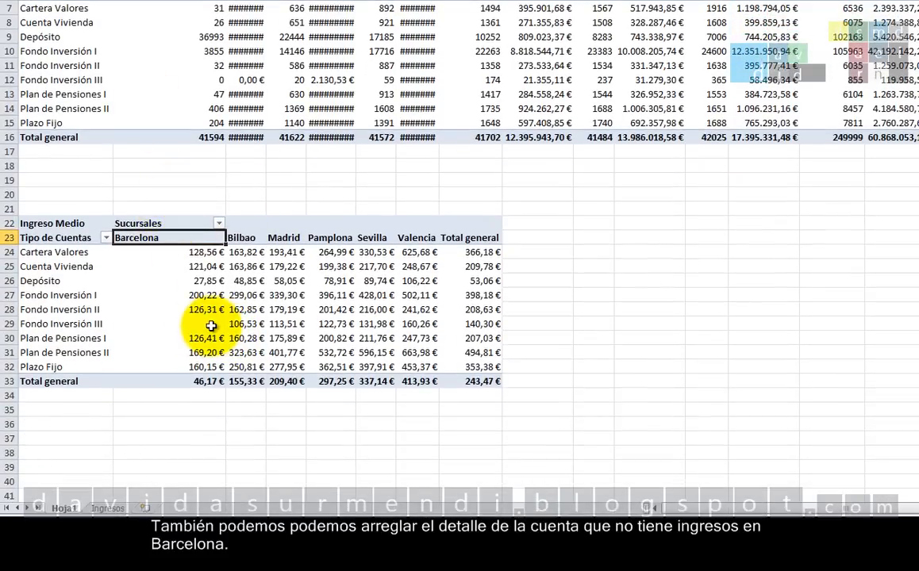
Turn off "Para celdas vacías, mostrar" in the options of the Ingreso Medio pivot table
mouse_move(205, 323)
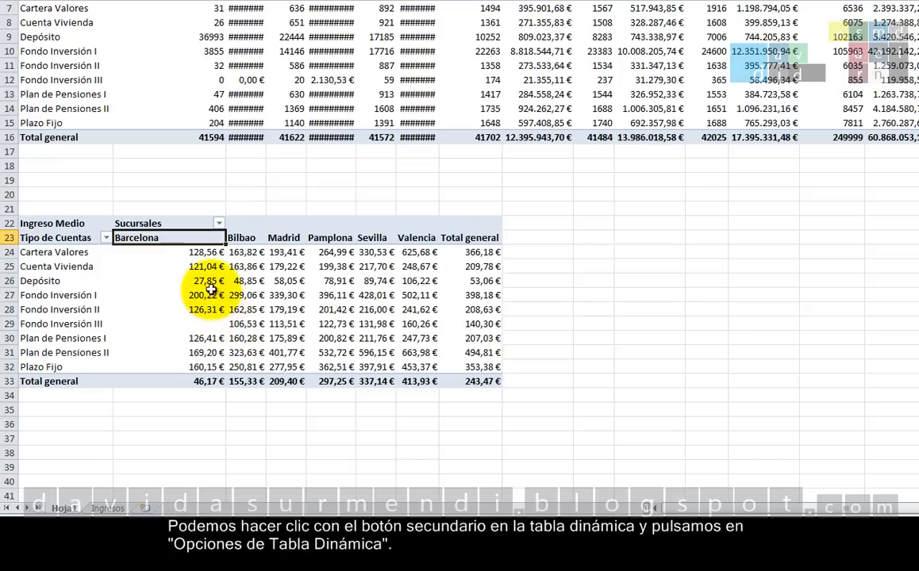
right_click(252, 292)
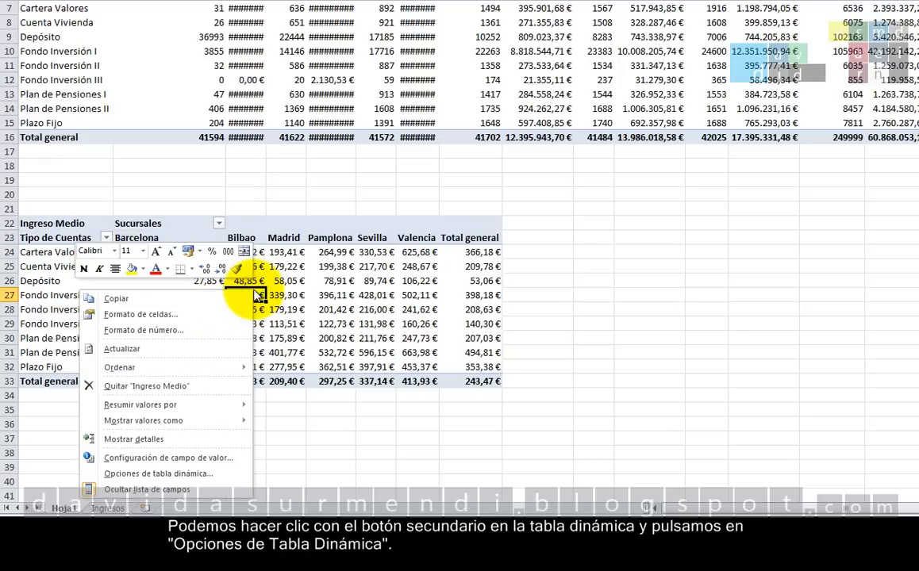
left_click(211, 480)
left_click_drag(317, 179, 538, 79)
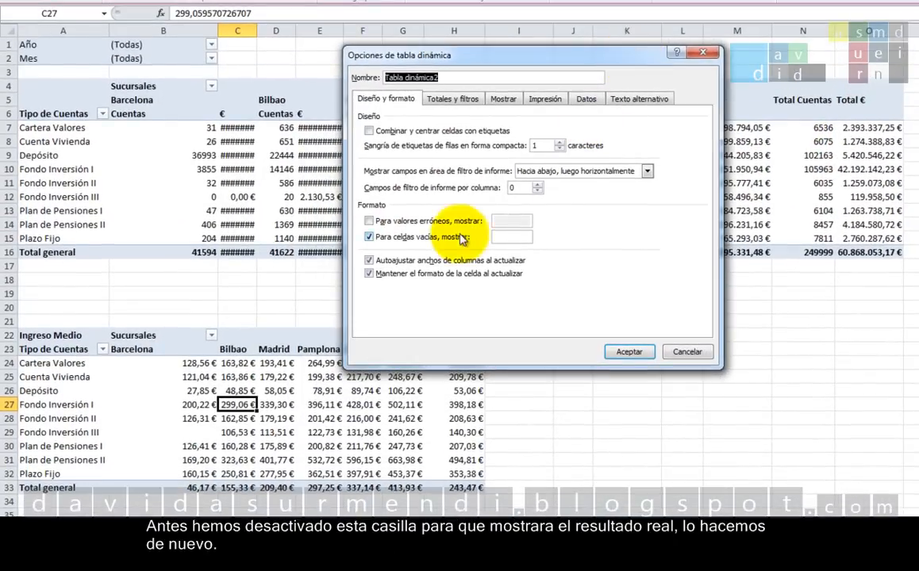
left_click(249, 315)
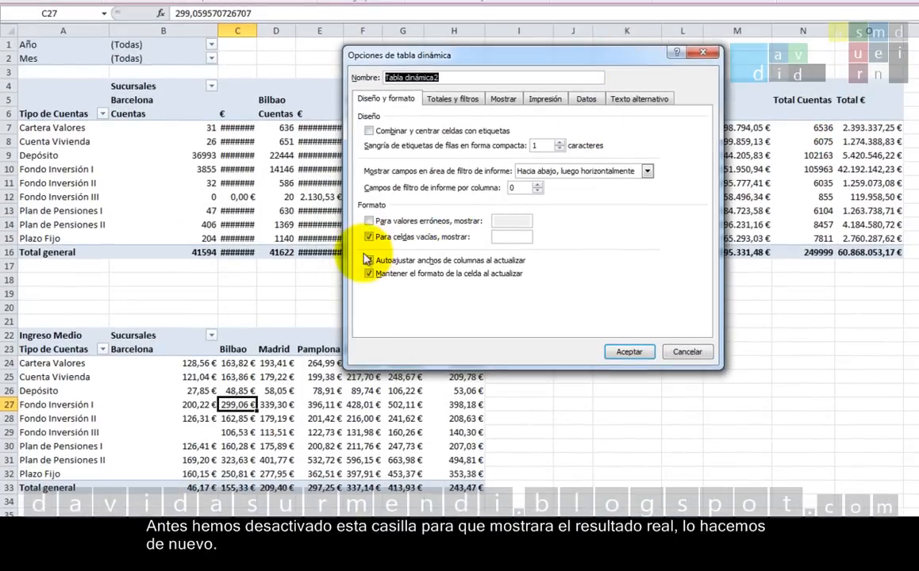
left_click(367, 260)
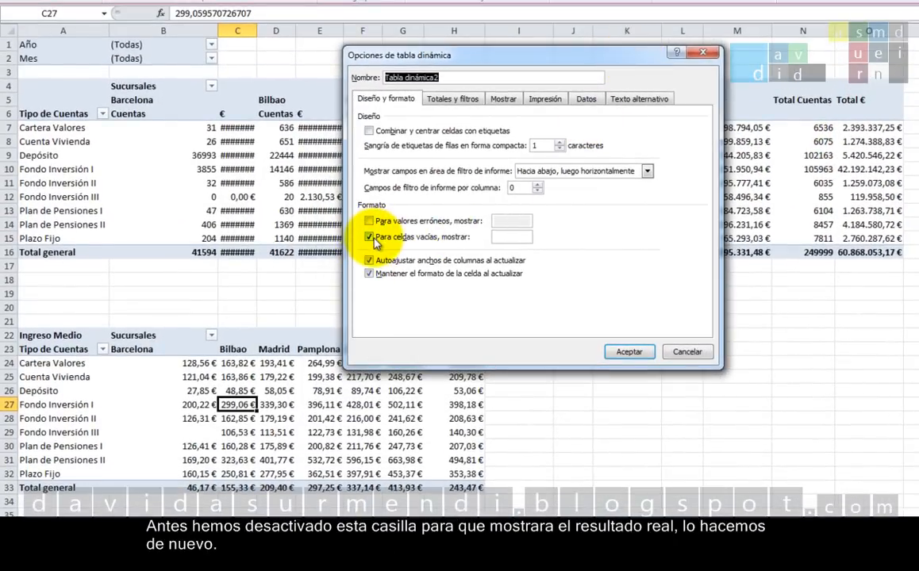
left_click(369, 237)
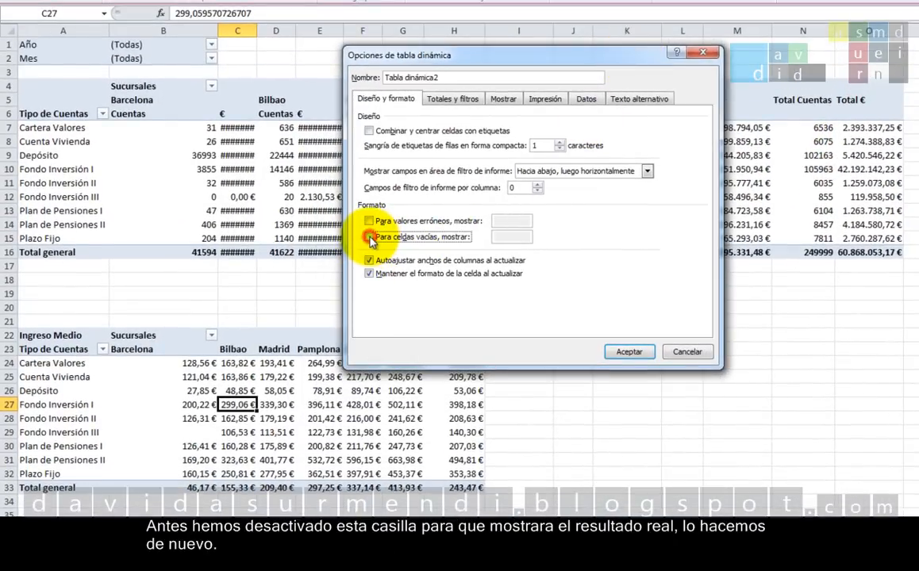
left_click(614, 354)
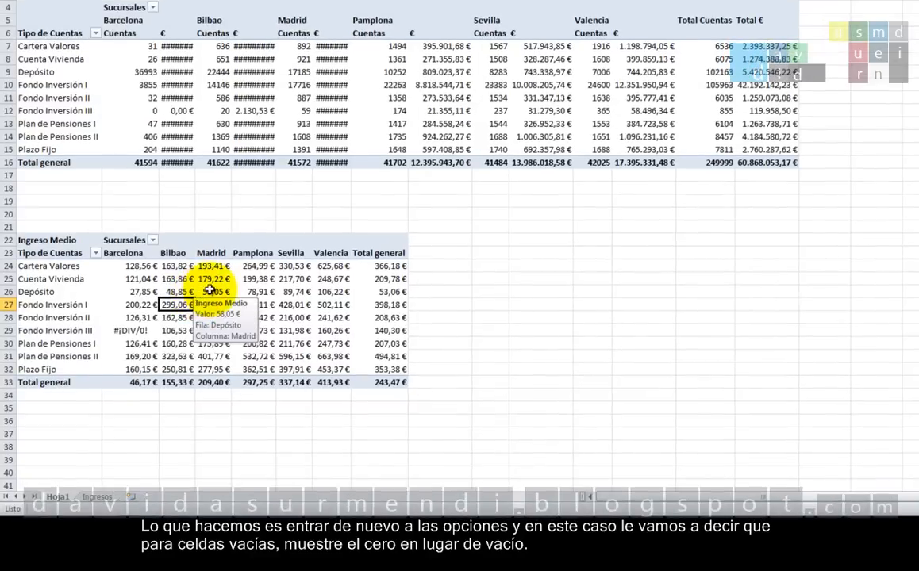
Set the Ingreso Medio pivot table's options to show 0 for empty cells
right_click(226, 385)
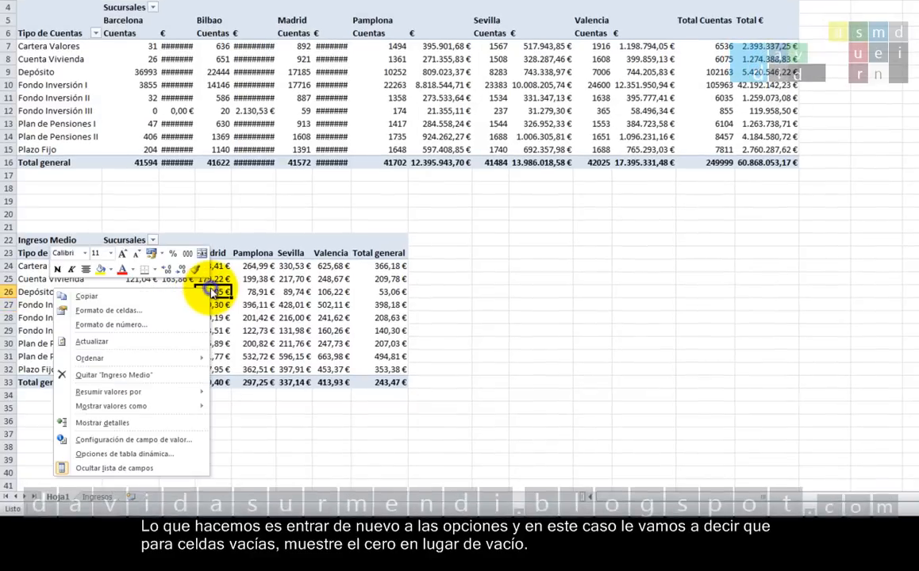
left_click(182, 452)
left_click_drag(220, 225, 426, 10)
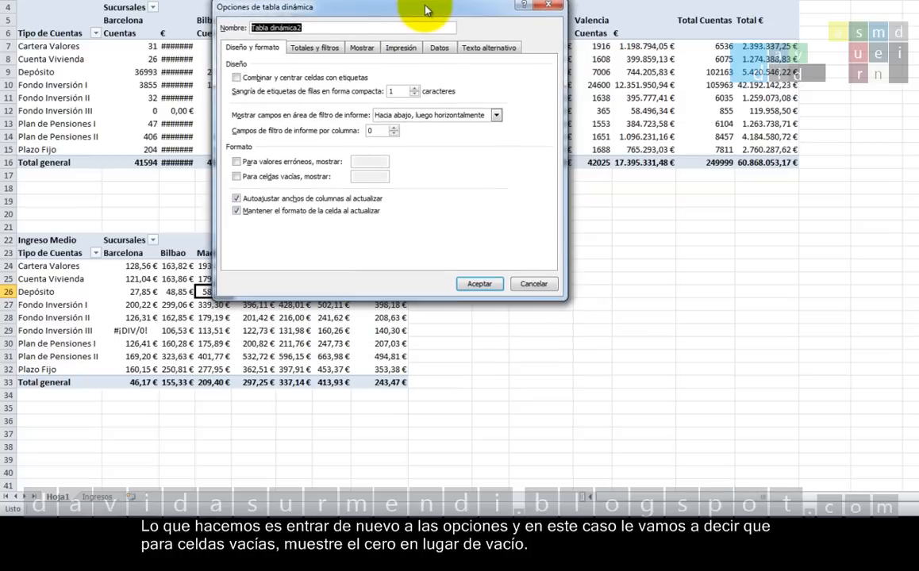
left_click(236, 176)
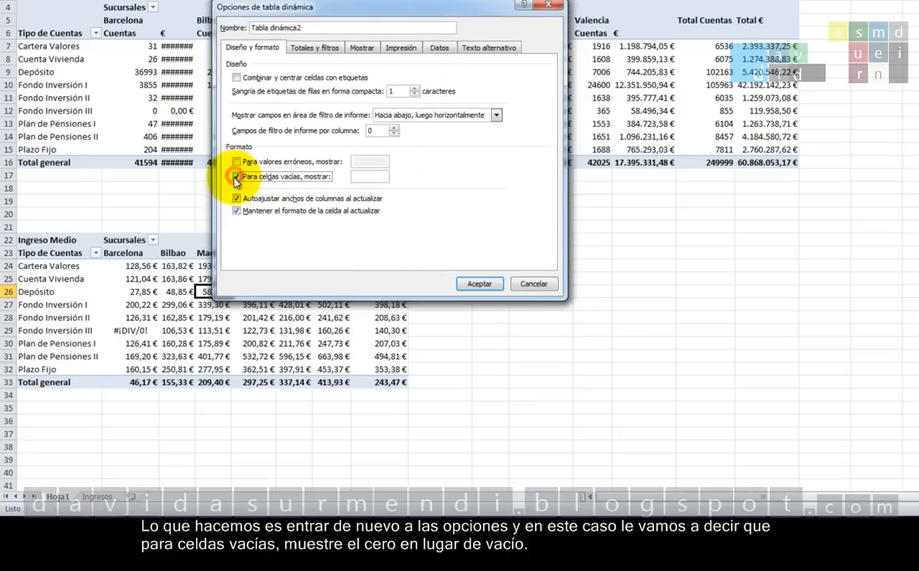
left_click(371, 178)
type("0")
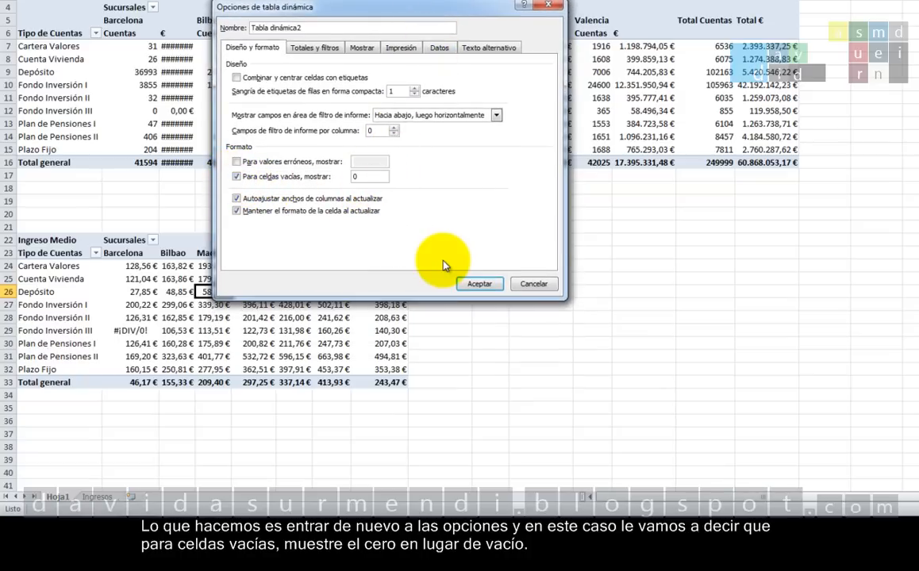
left_click(486, 284)
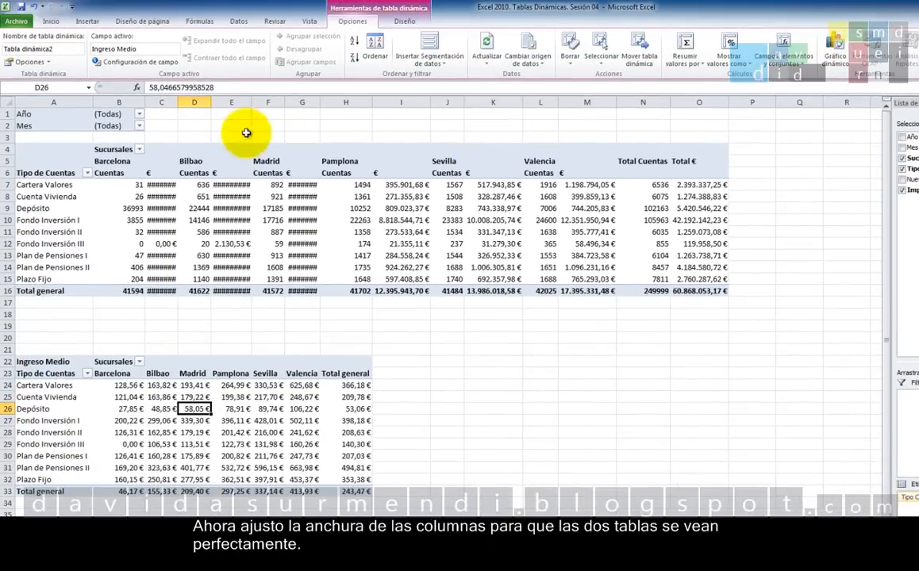
Try autofitting the widths of columns B to O and undo the width change
left_click_drag(120, 101, 695, 162)
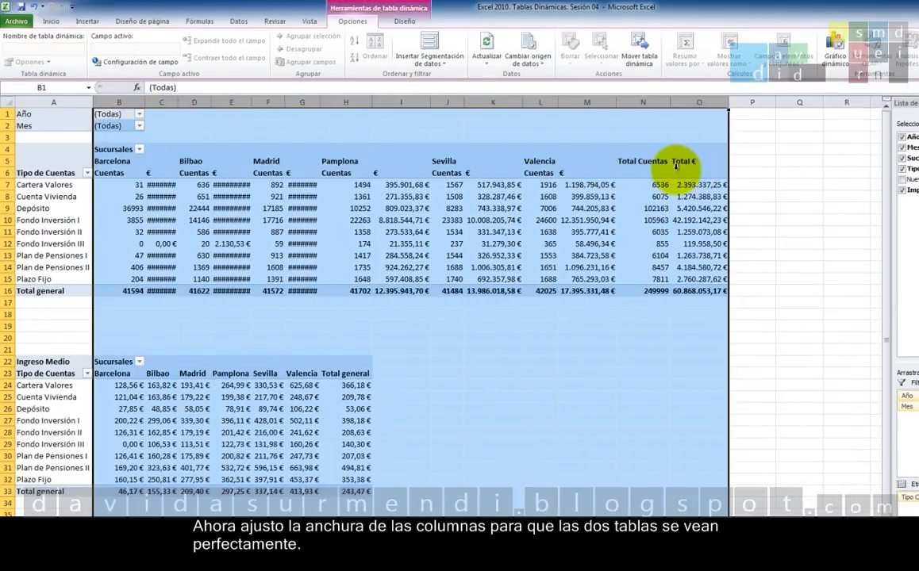
double_click(252, 103)
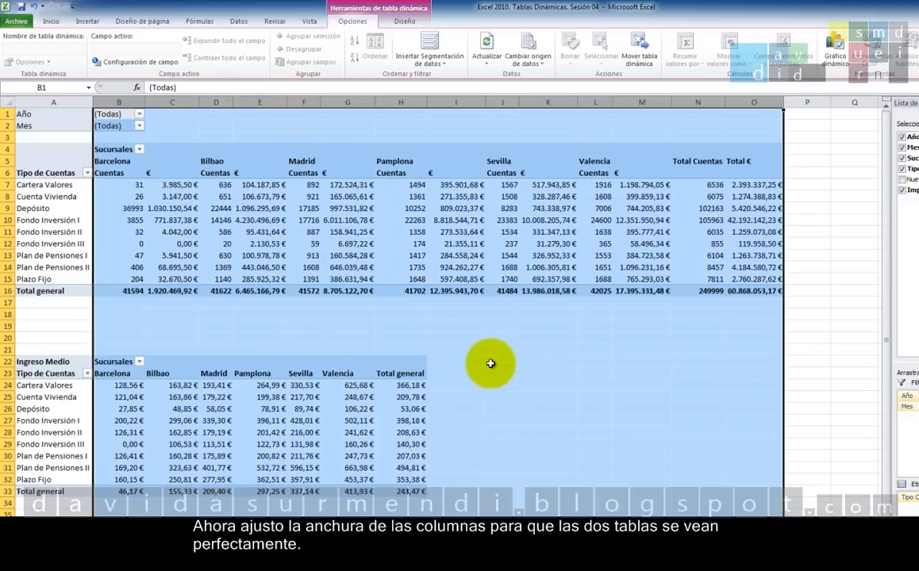
left_click(370, 210)
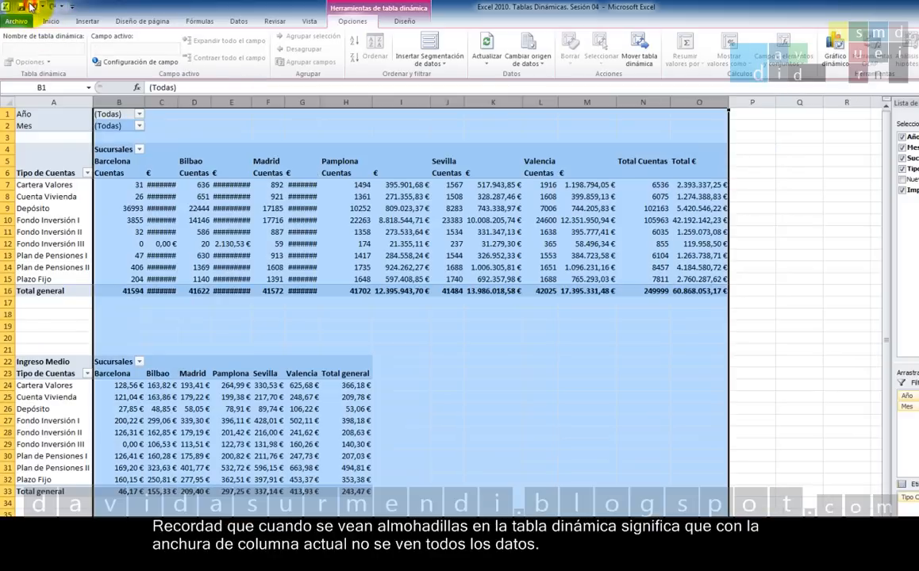
left_click(34, 6)
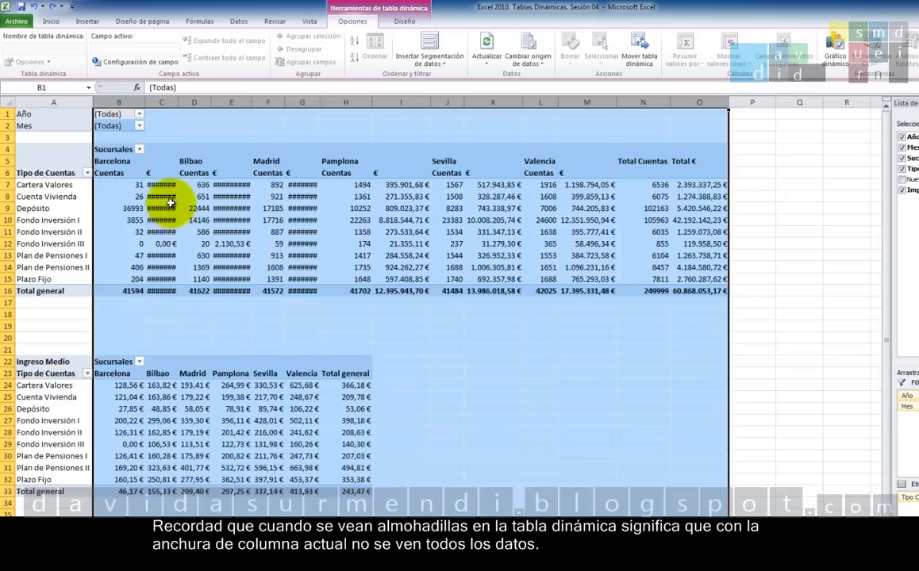
Autofit the widths of columns B to O to fit the contents of both pivot tables
mouse_move(264, 221)
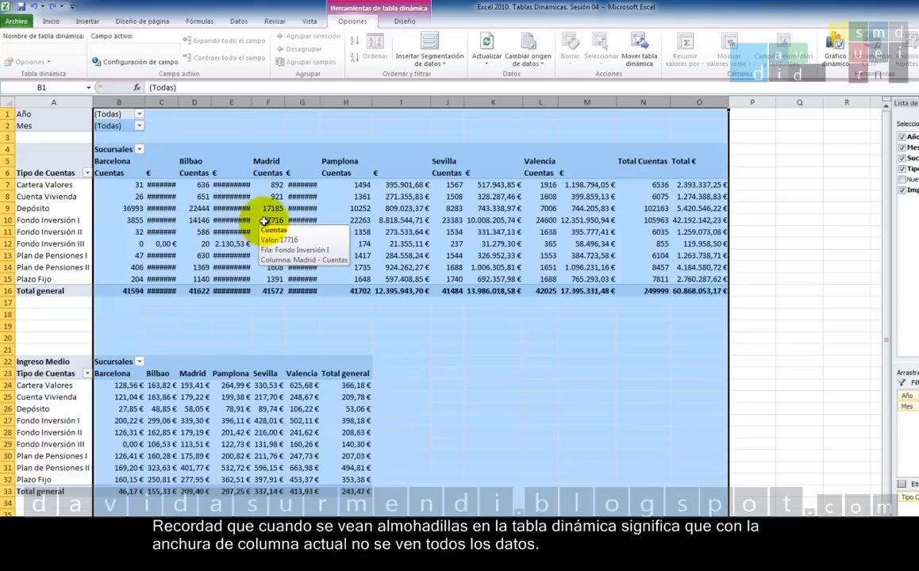
left_click_drag(179, 100, 180, 96)
left_click(355, 337)
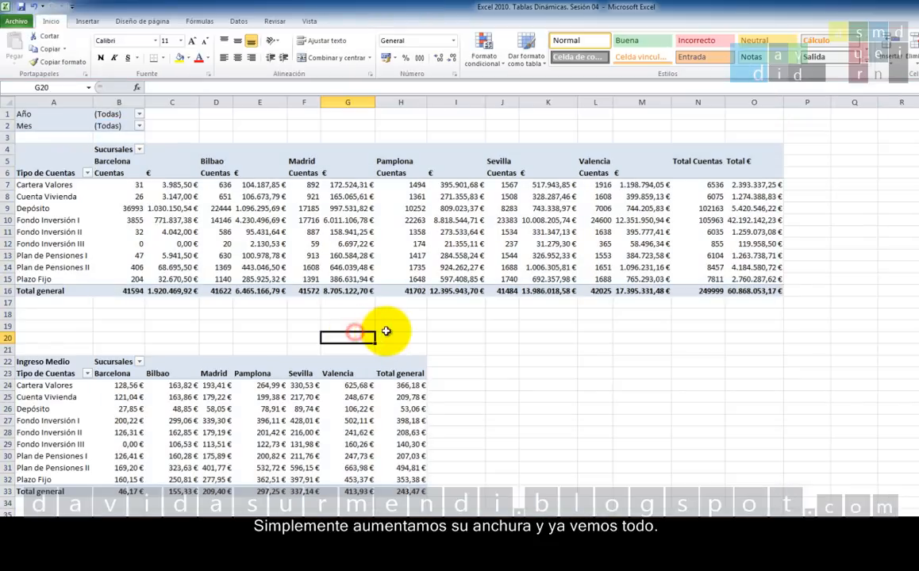
Rename the Hoja1 worksheet as "Estadisticas"
left_click(382, 279)
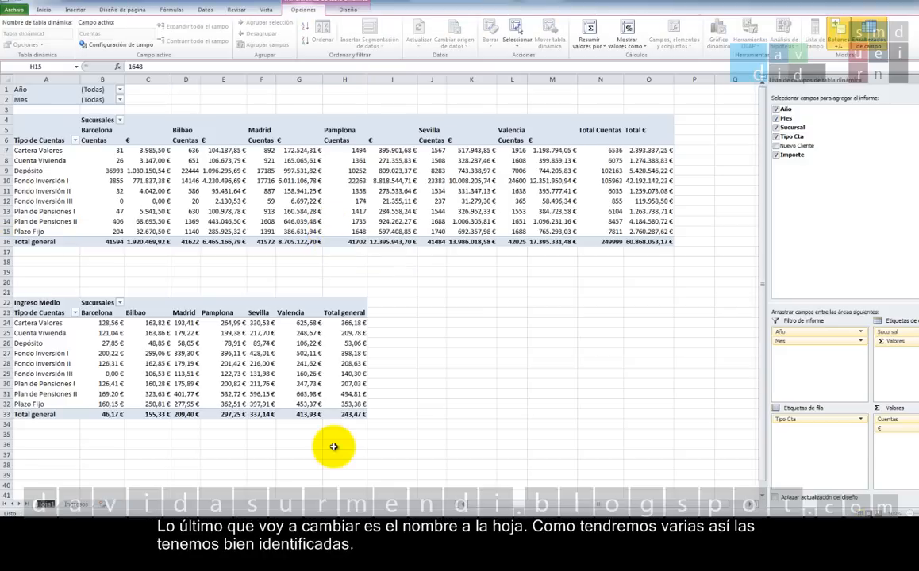
type("Estadisti")
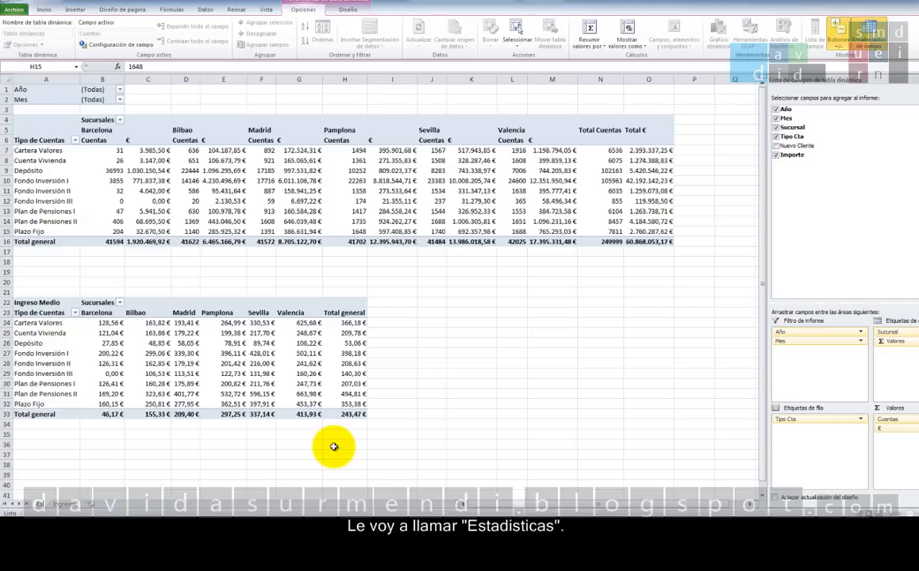
type("cas")
key("Return")
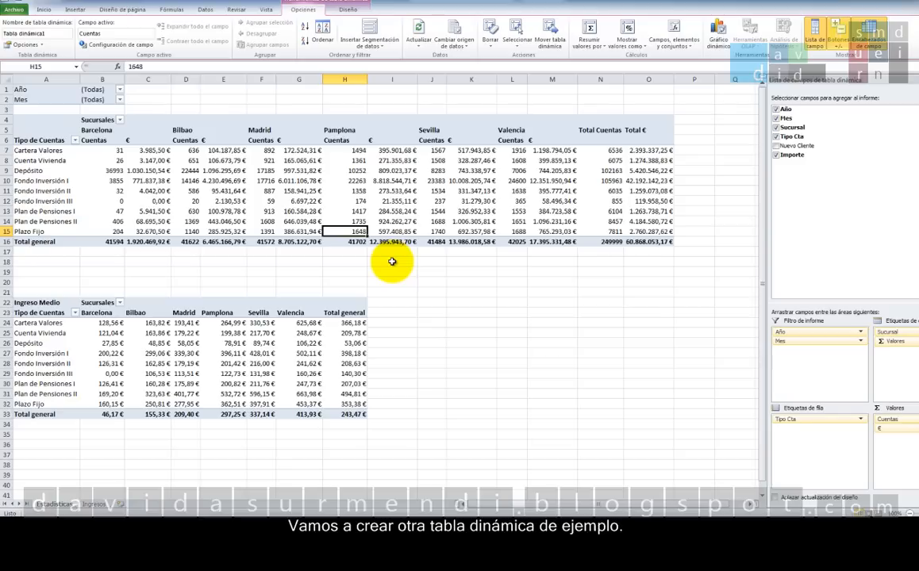
Create a pivot table on a new worksheet from the source range Ingresos!$A$1:$F$250000
left_click(94, 504)
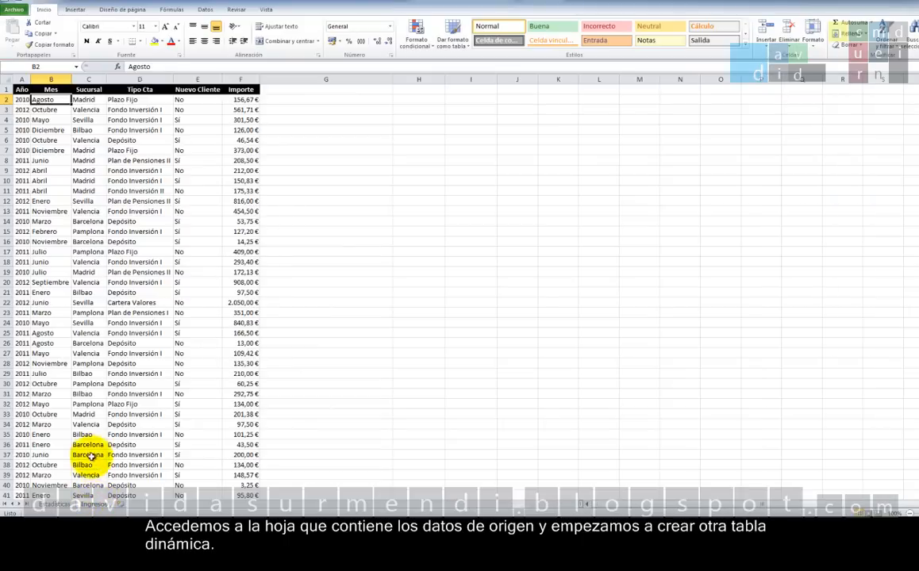
left_click(50, 89)
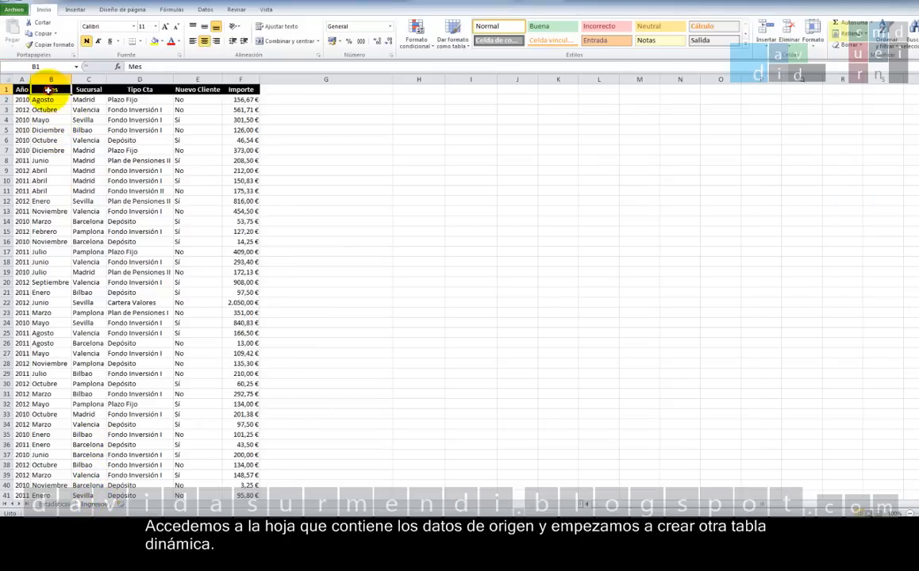
left_click(73, 10)
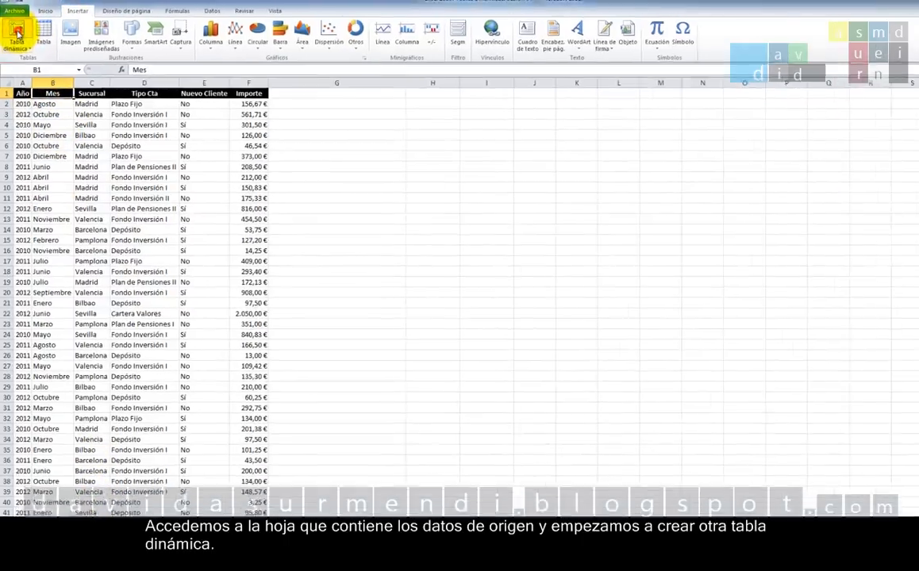
left_click(15, 31)
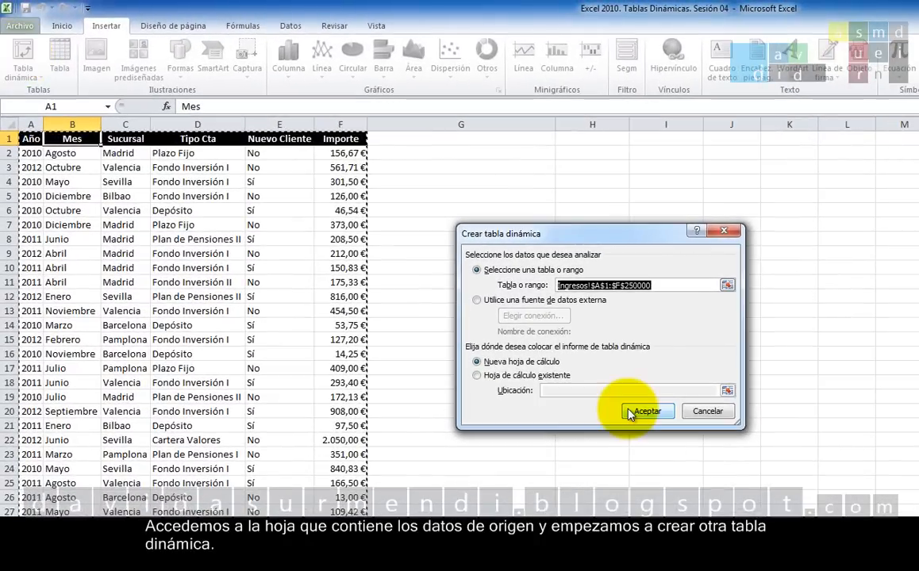
left_click(629, 412)
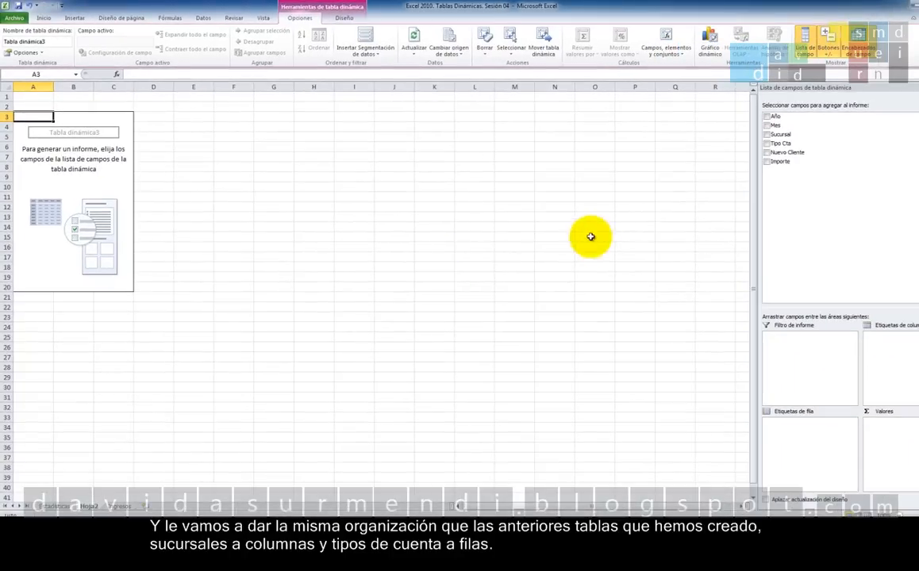
Lay out the new pivot table with Sucursal as column labels, Tipo Cta as row labels and Importe as summed values
left_click_drag(845, 133, 908, 349)
left_click_drag(795, 144, 819, 440)
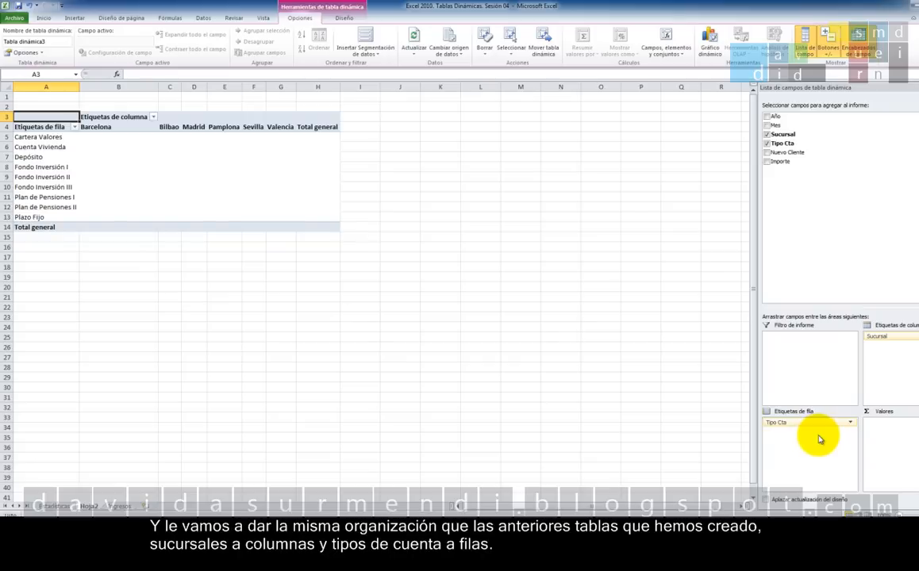
left_click_drag(783, 162, 896, 436)
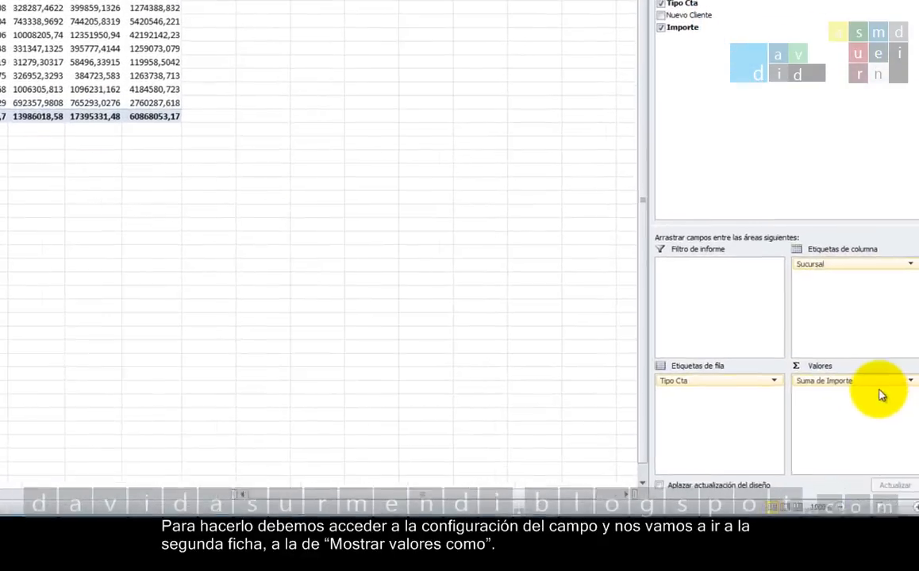
Show the Suma de Importe values as "% del total general" in the value field settings
right_click(879, 395)
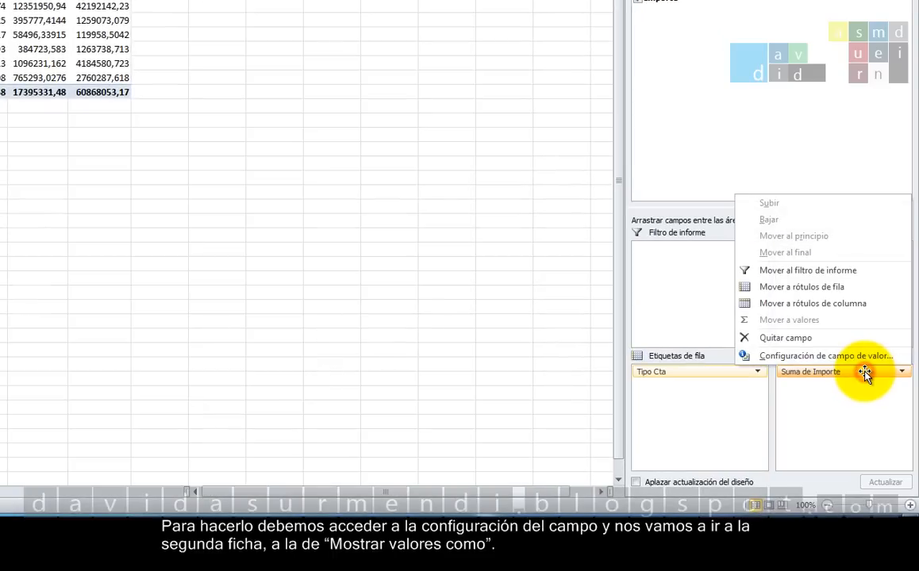
left_click(821, 354)
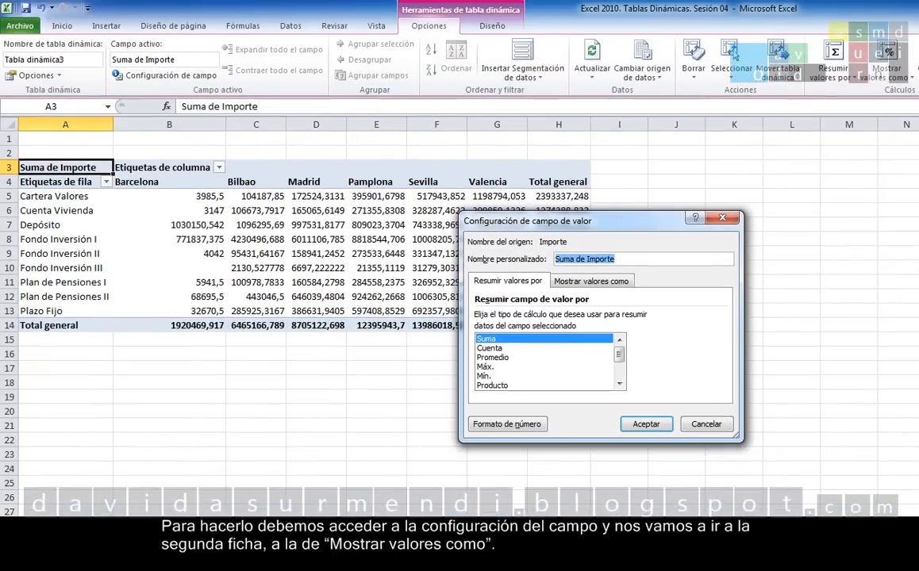
left_click(585, 284)
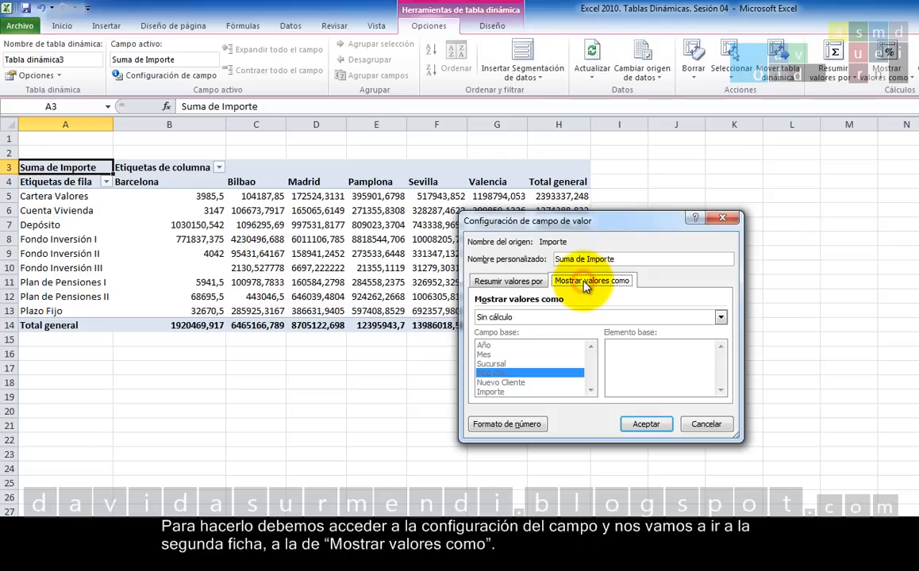
left_click(515, 284)
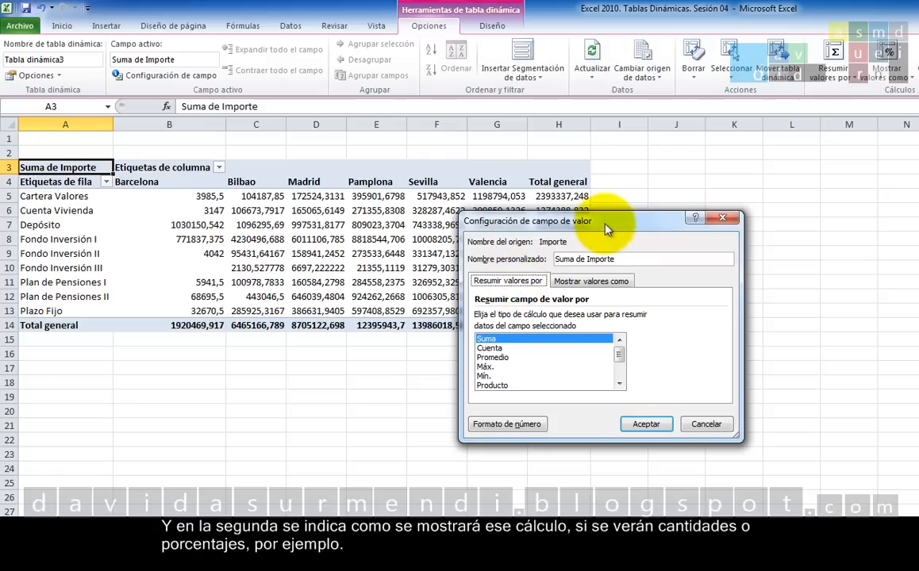
left_click(603, 286)
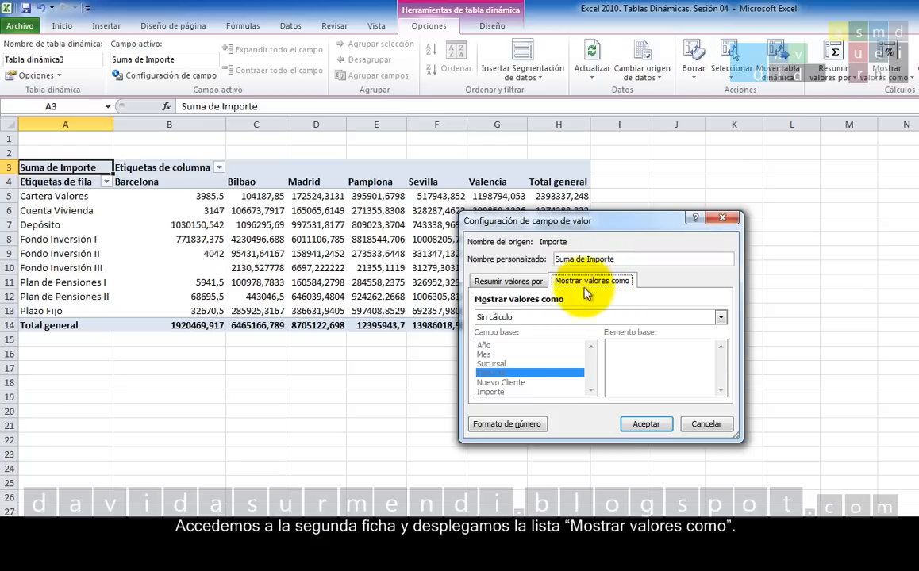
left_click(649, 319)
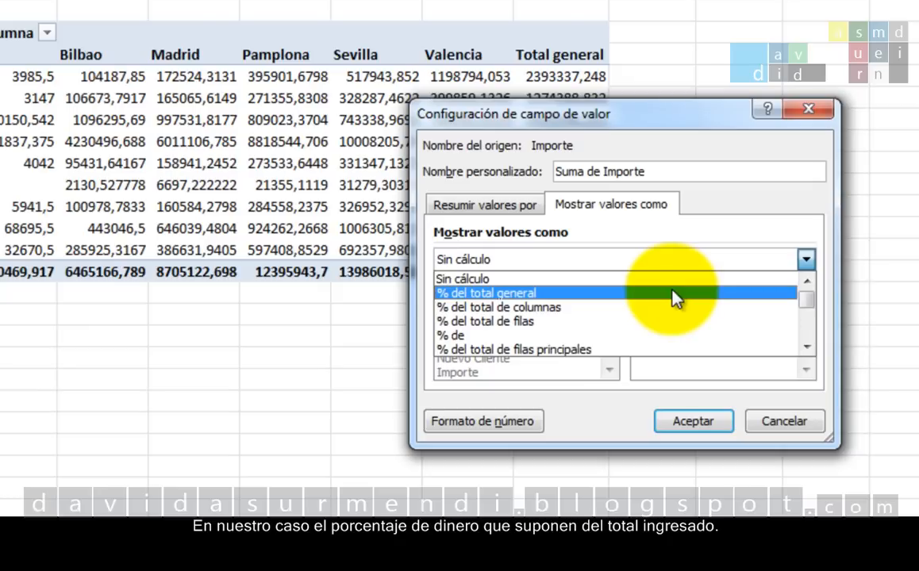
left_click(673, 298)
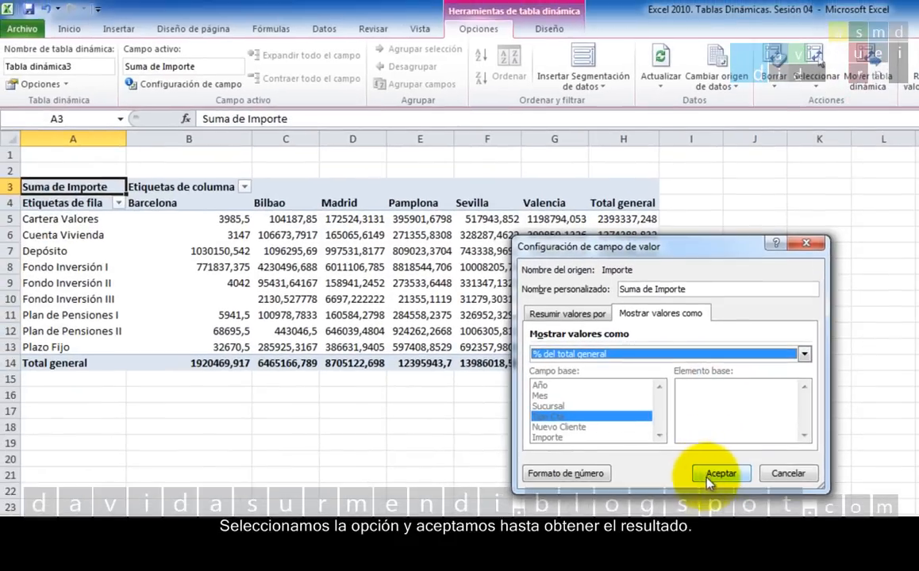
left_click(710, 478)
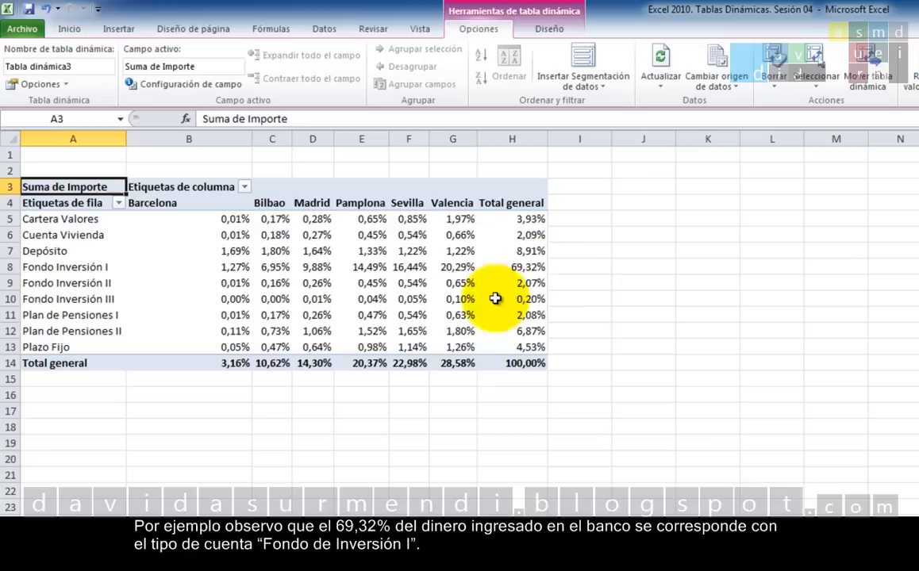
Change the Suma de Importe field to show its values as "% del total de columnas"
mouse_move(541, 272)
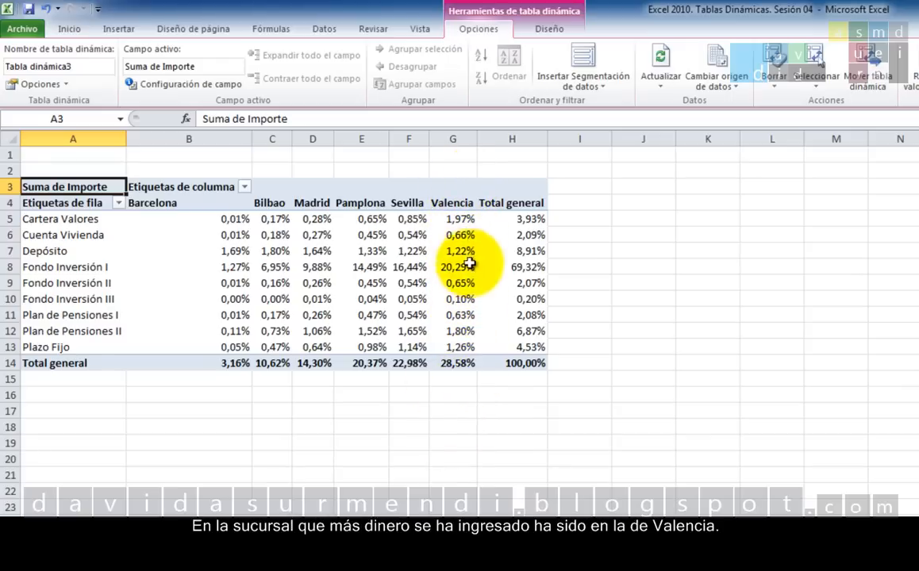
mouse_move(474, 283)
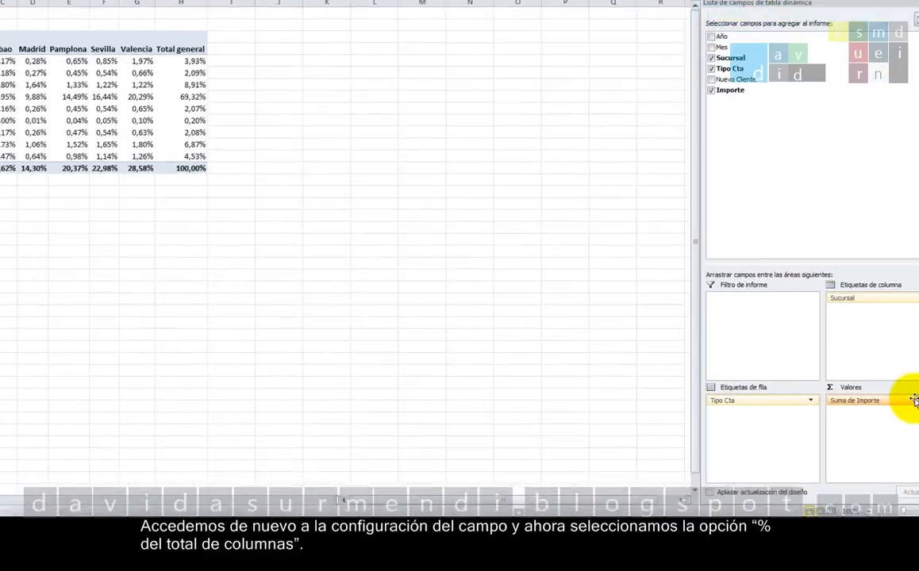
left_click(914, 400)
left_click(898, 384)
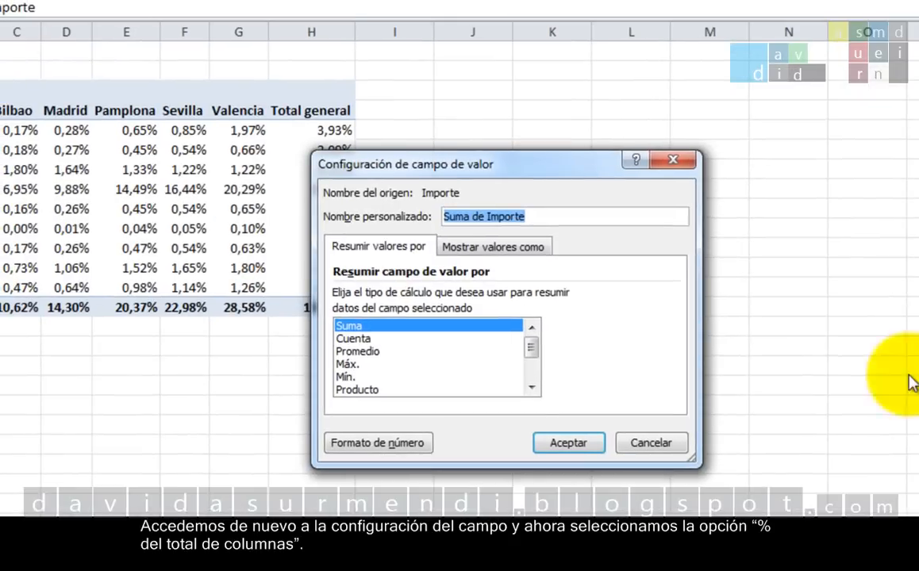
left_click(500, 249)
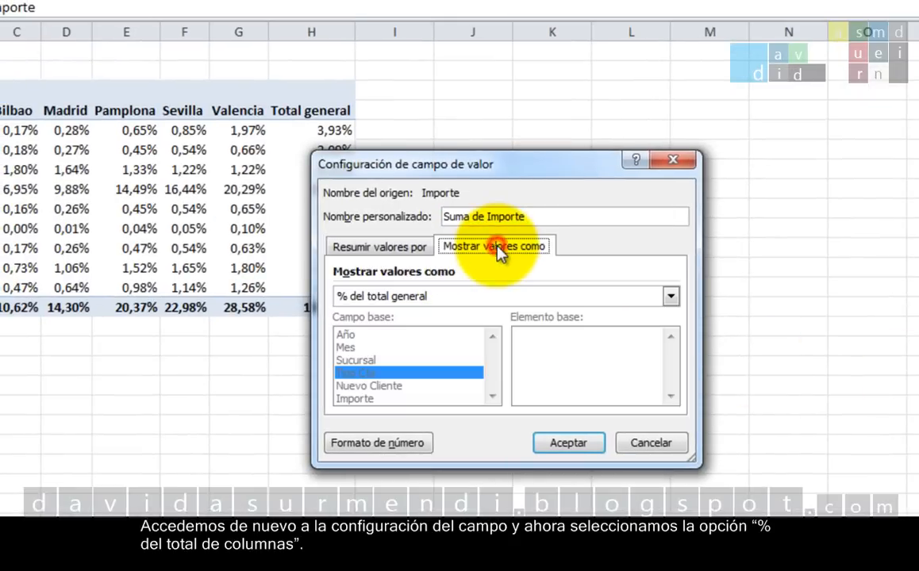
left_click(584, 297)
left_click(576, 340)
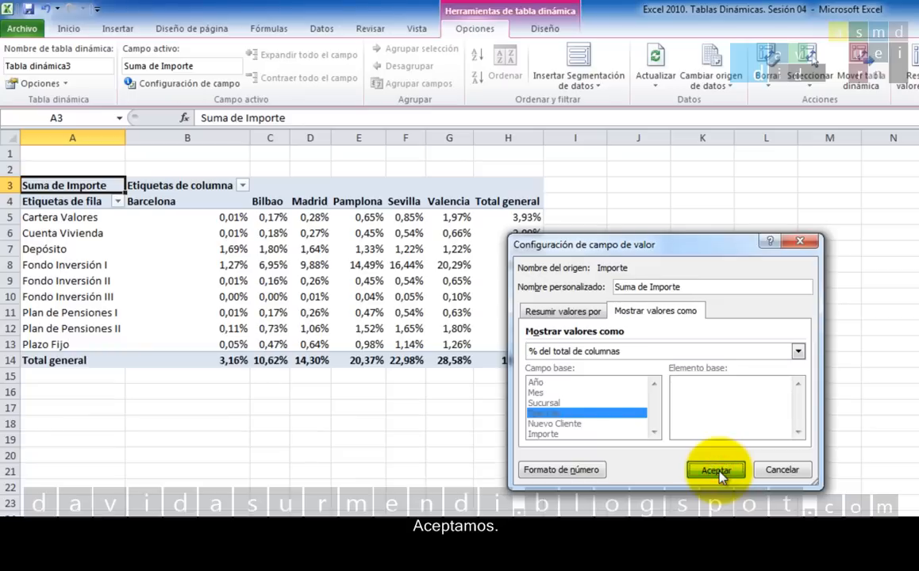
left_click(716, 472)
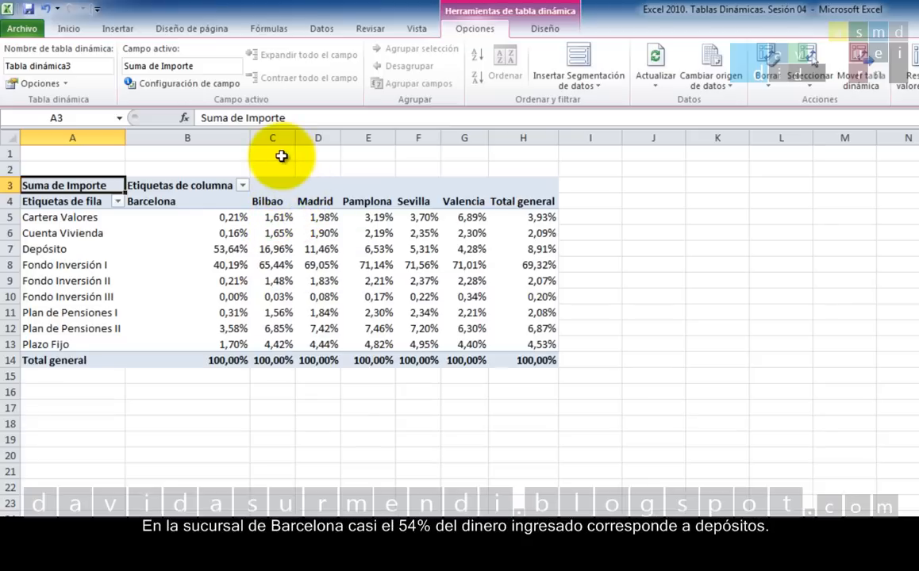
Change the Suma de Importe field to show its values as "% del total de filas"
mouse_move(240, 250)
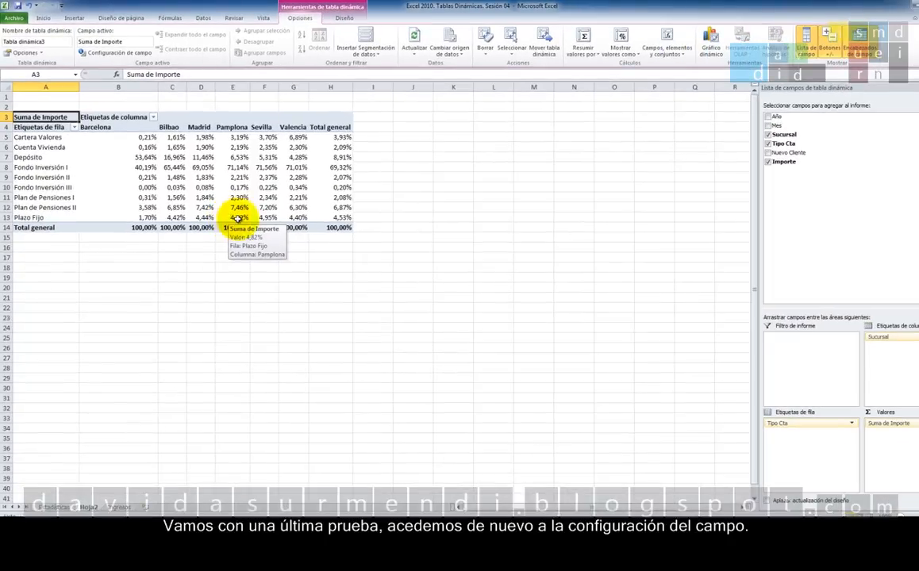
left_click(886, 422)
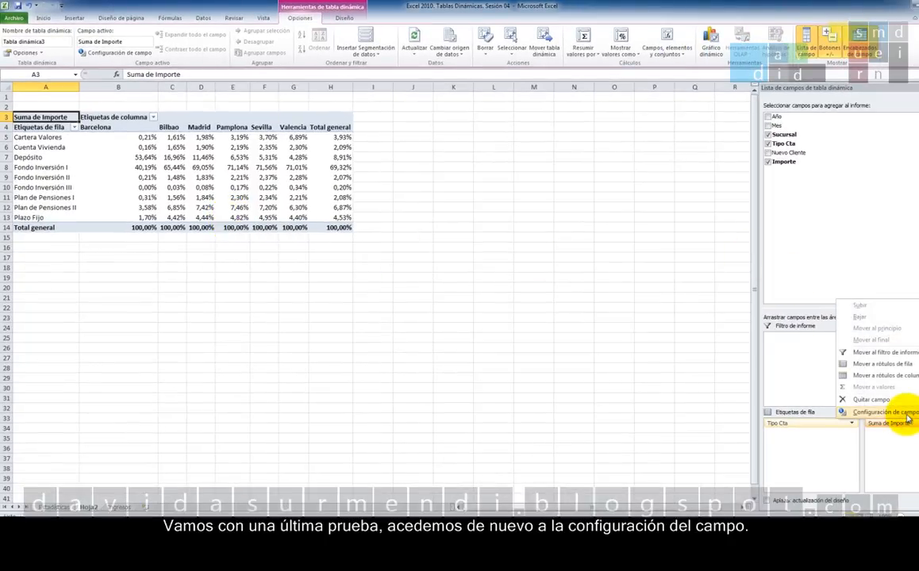
left_click(905, 416)
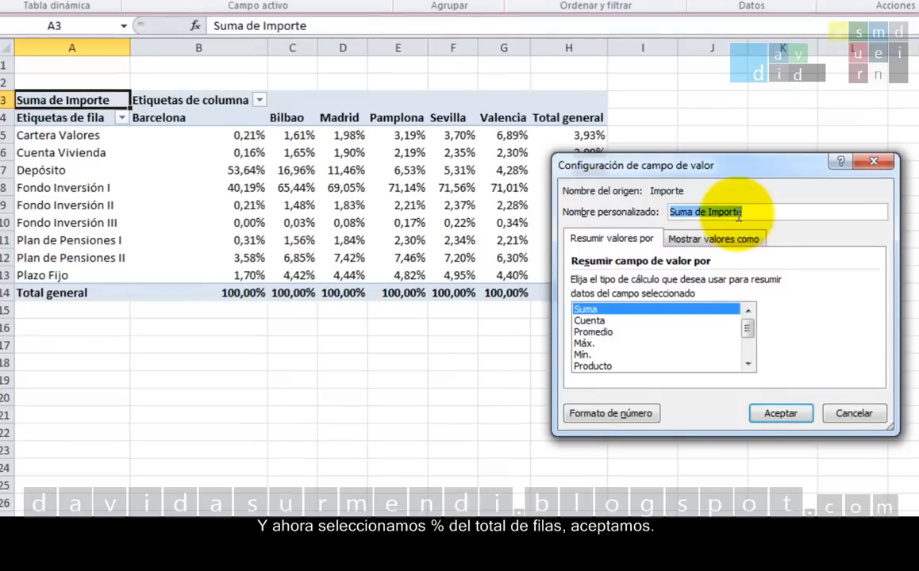
left_click(748, 239)
left_click(773, 283)
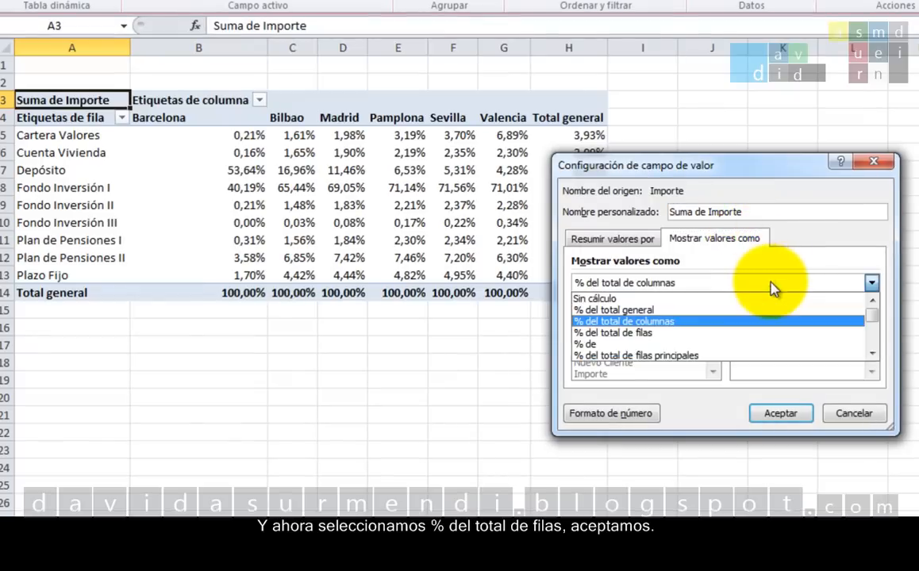
left_click(777, 333)
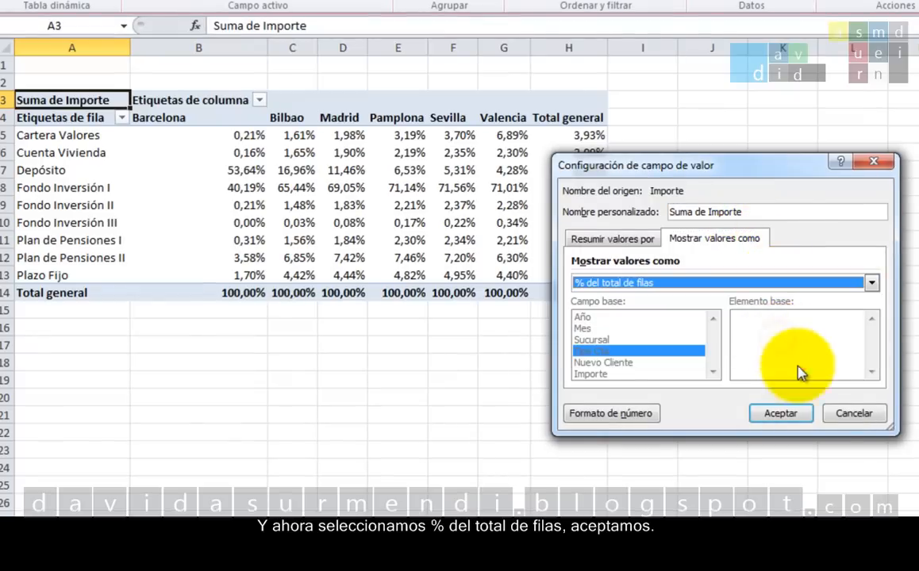
left_click(792, 418)
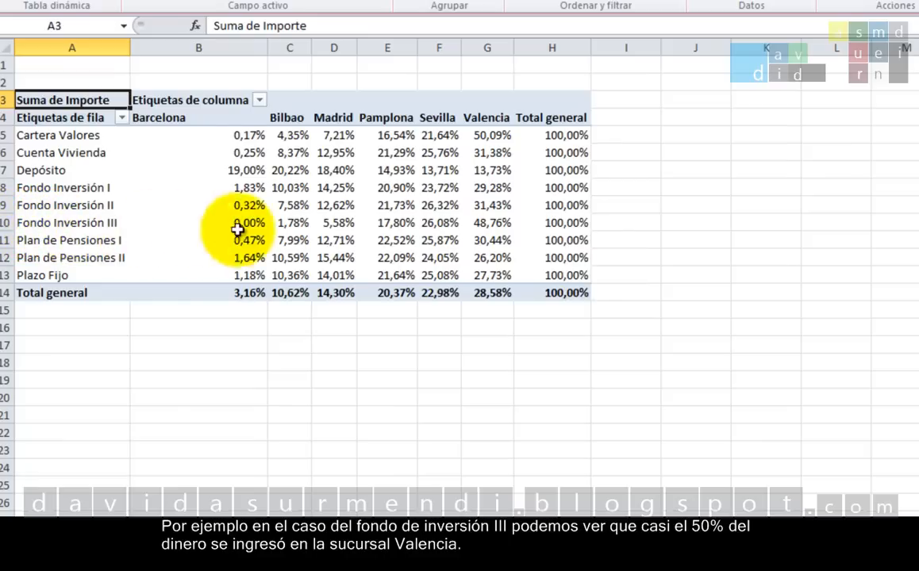
Rename the Hoja2 worksheet as Porcentajes
mouse_move(512, 226)
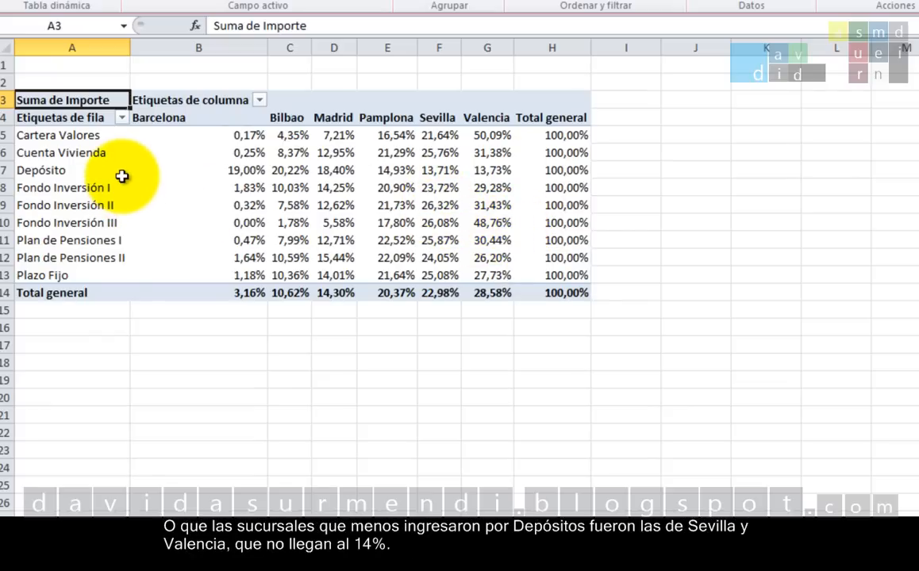
mouse_move(121, 176)
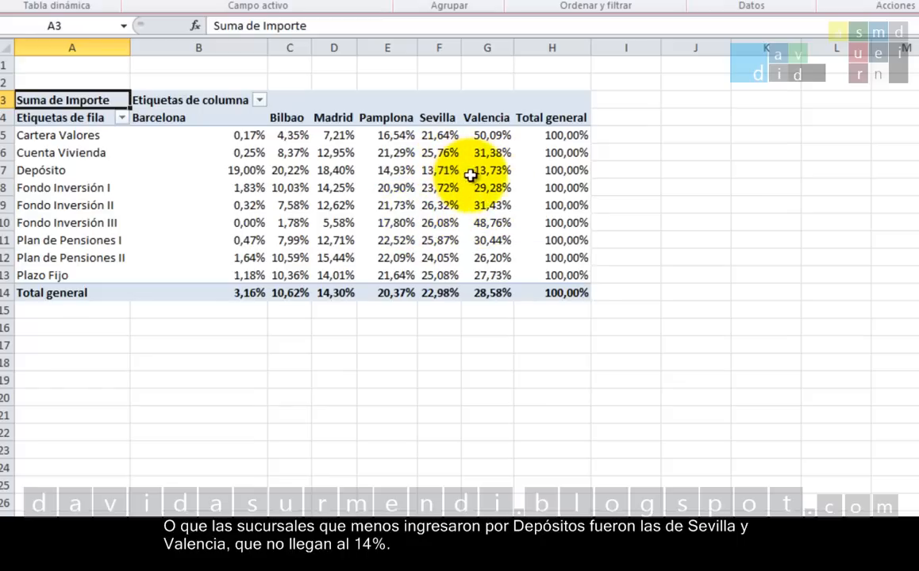
mouse_move(450, 170)
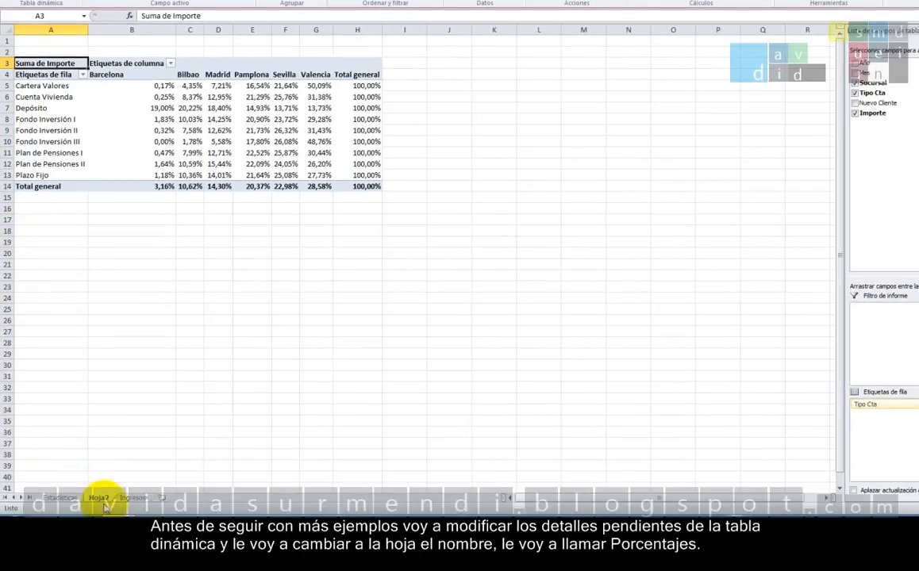
double_click(102, 500)
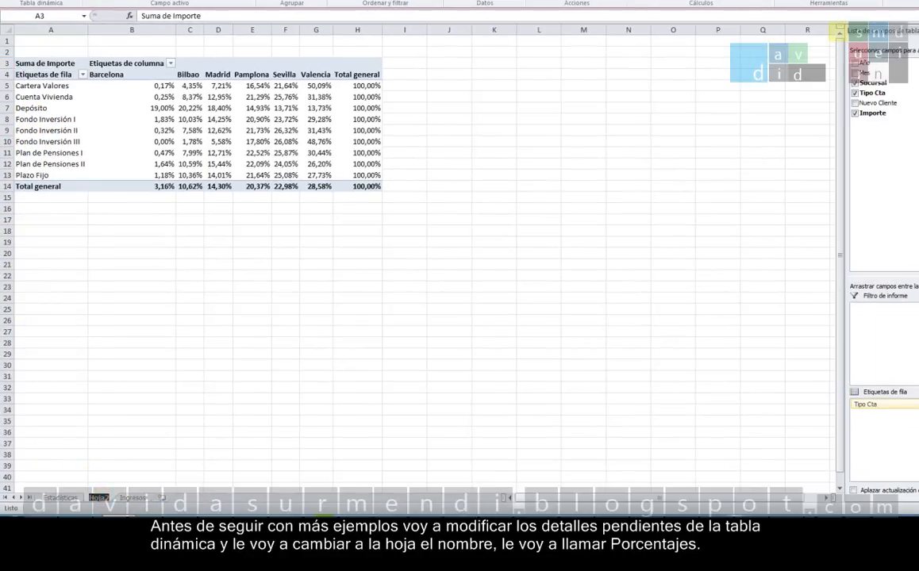
type("Porcentajes")
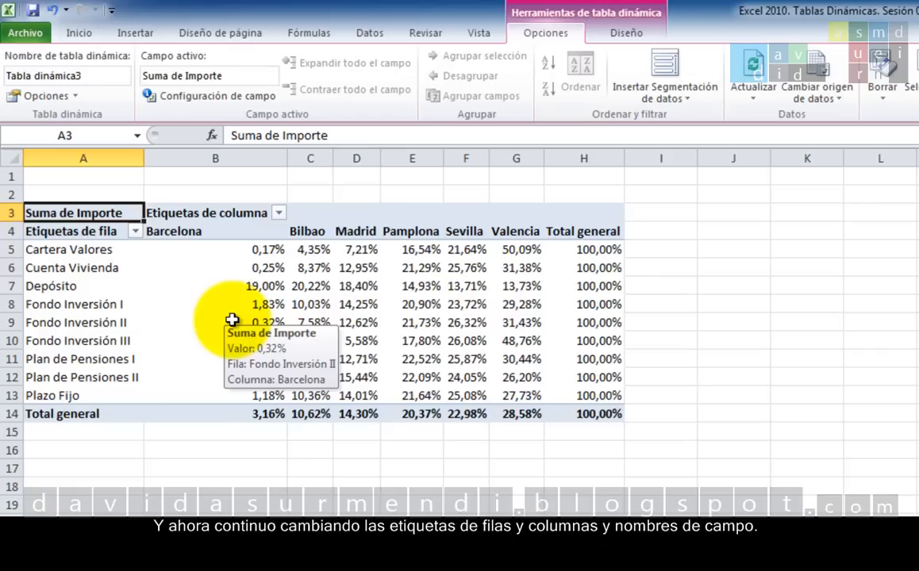
Rename the pivot table's row labels header to "Tipo de Cuentas" and its column labels header to "Sucursales"
left_click(111, 231)
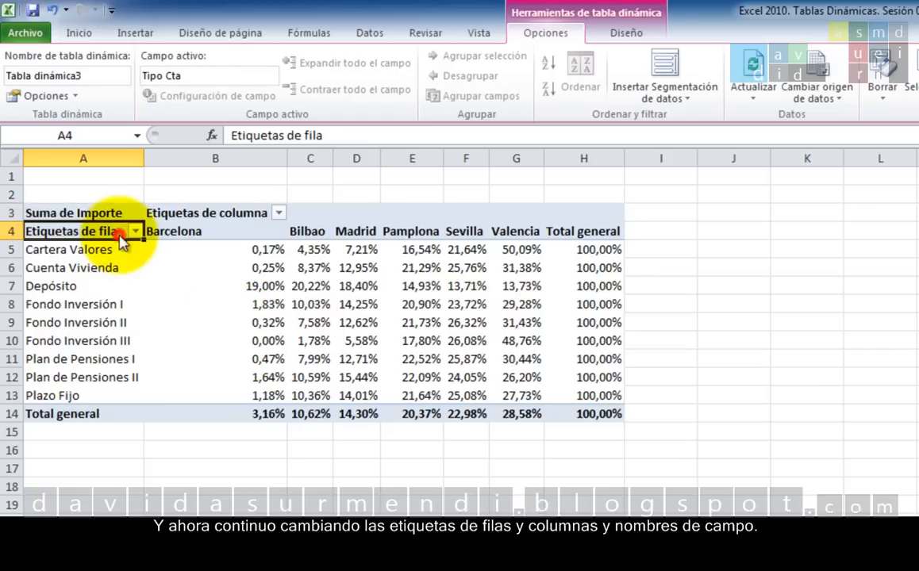
type("Tipo de Cuentas")
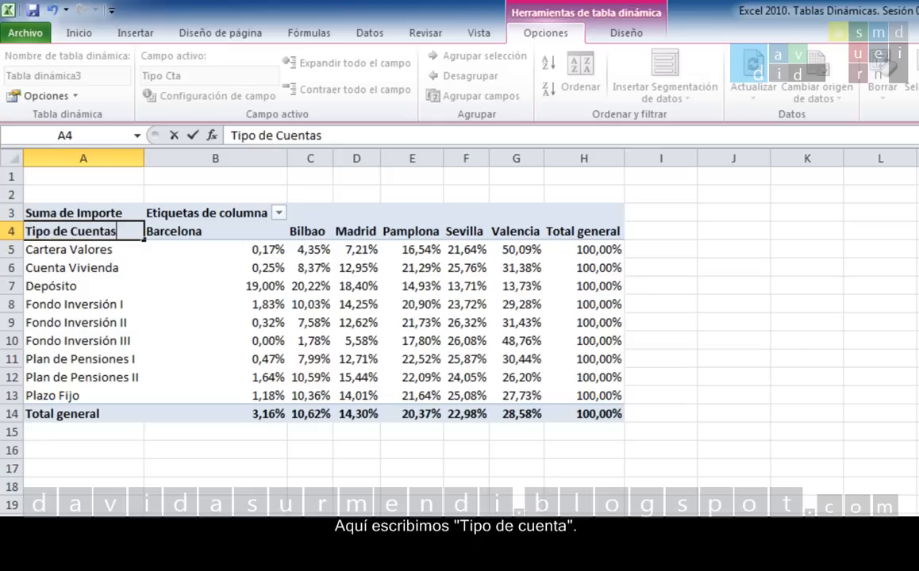
key("Return")
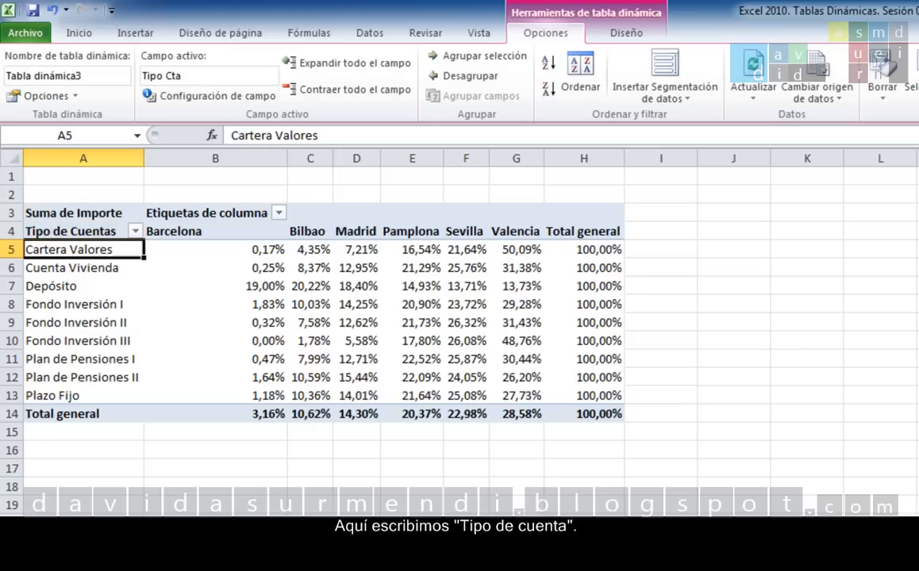
left_click(204, 213)
type("Sucursales")
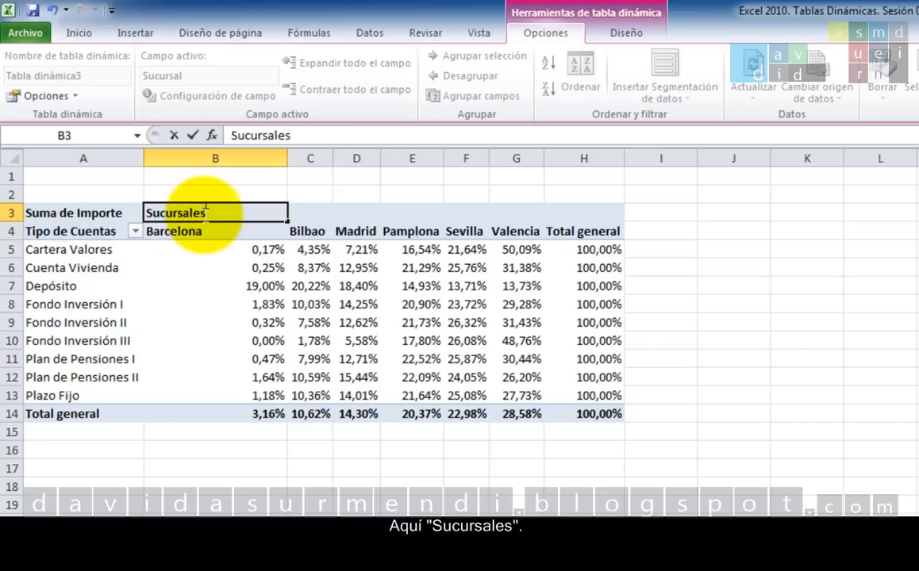
key("Return")
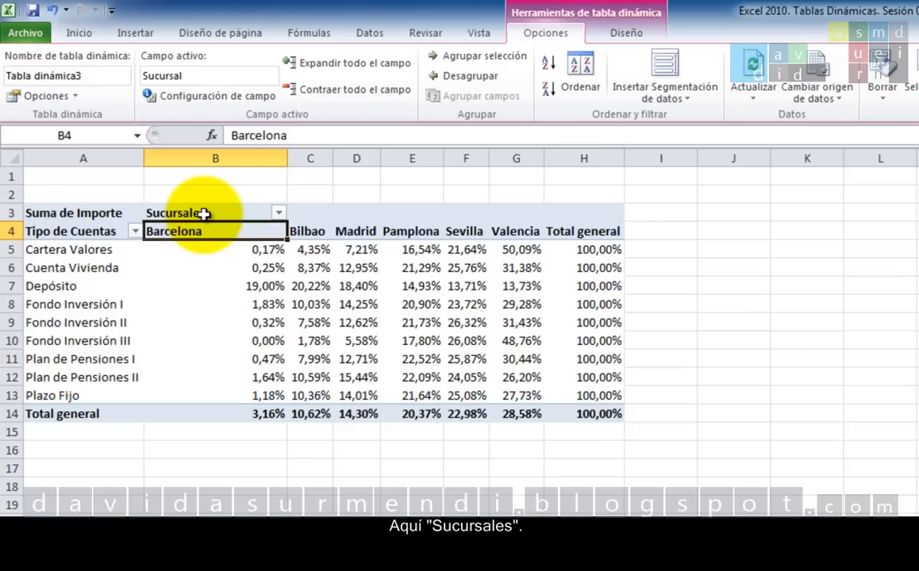
Rename the Suma de Importe field header in cell A3 to "%"
left_click(77, 213)
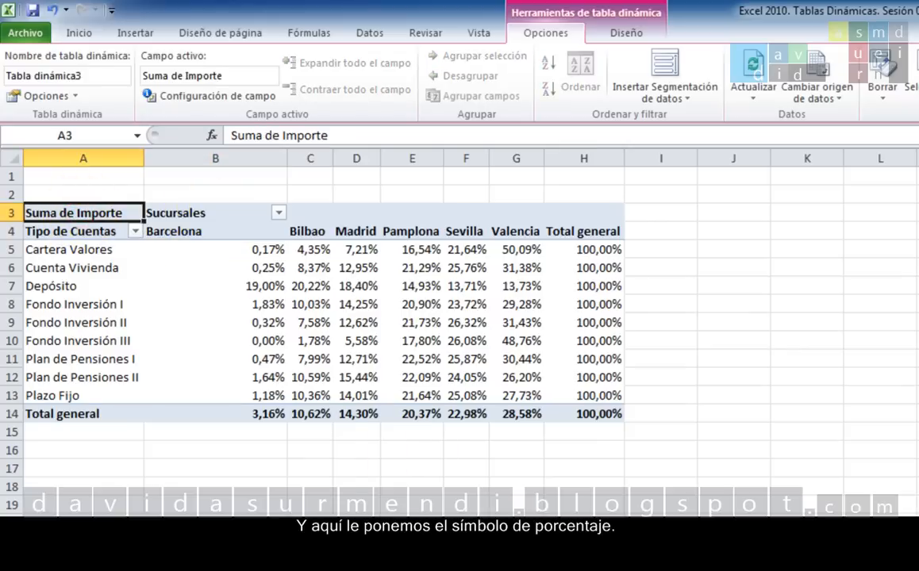
type("%")
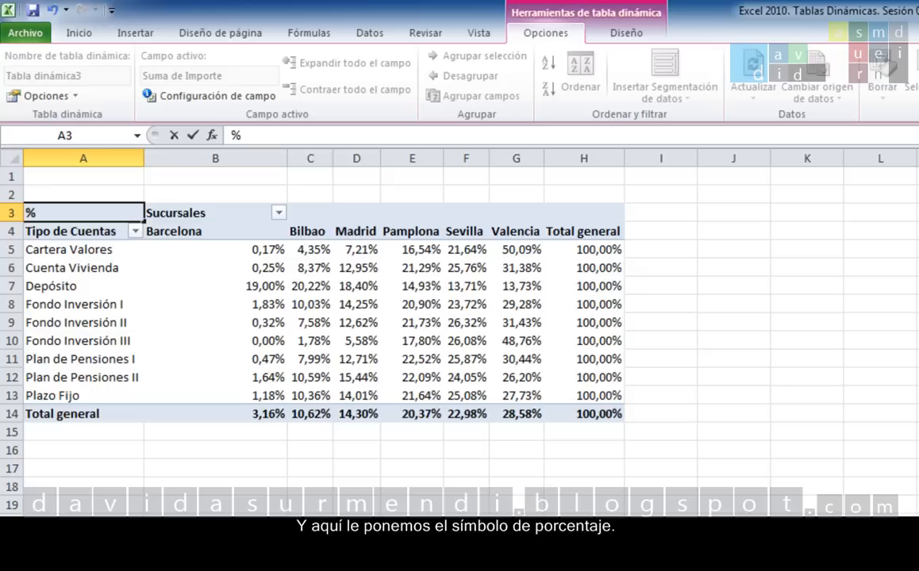
key("Return")
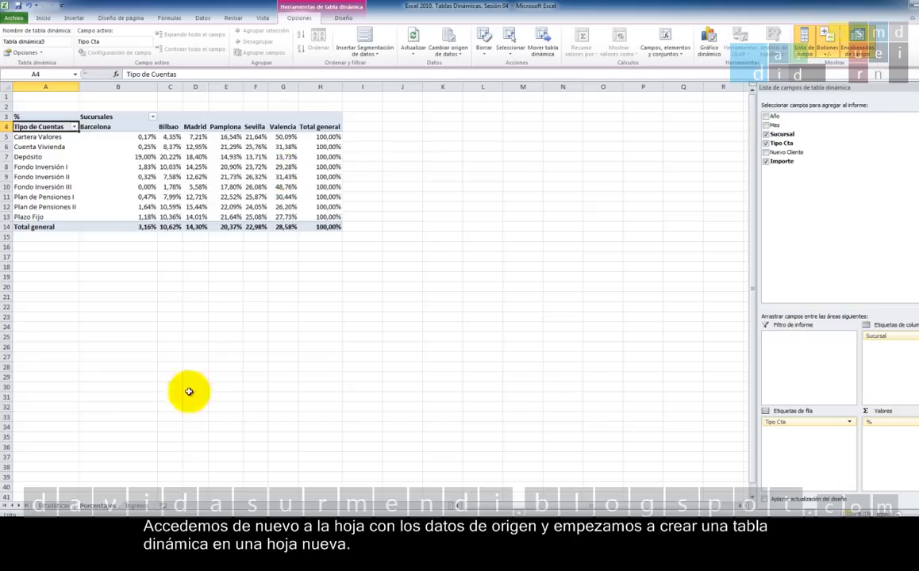
Create another pivot table on a new worksheet from the source data on the Ingresos sheet
left_click(144, 506)
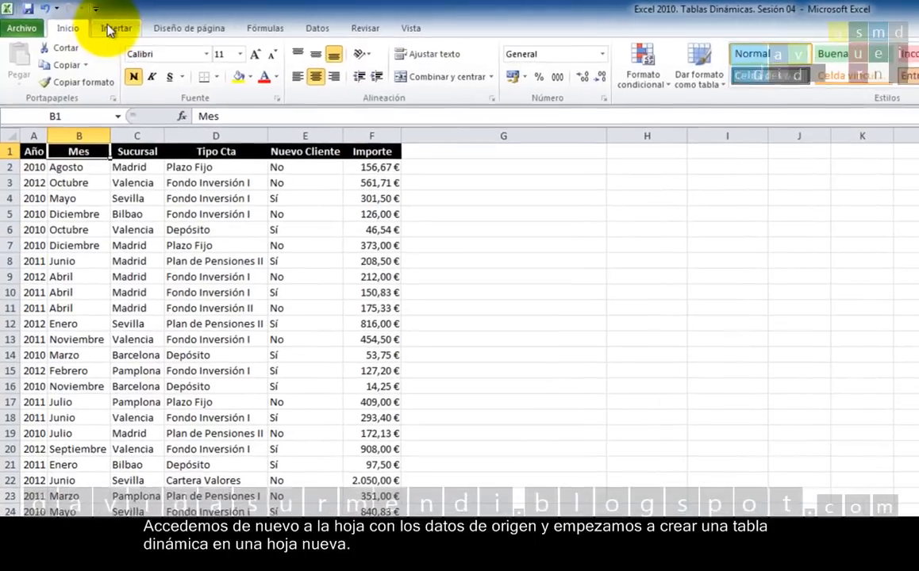
left_click(74, 17)
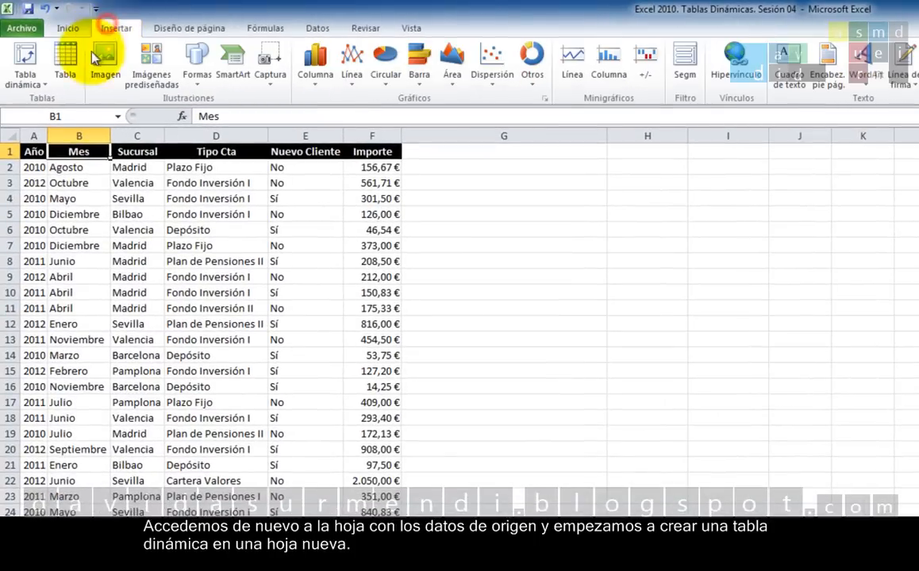
left_click(27, 64)
left_click(710, 450)
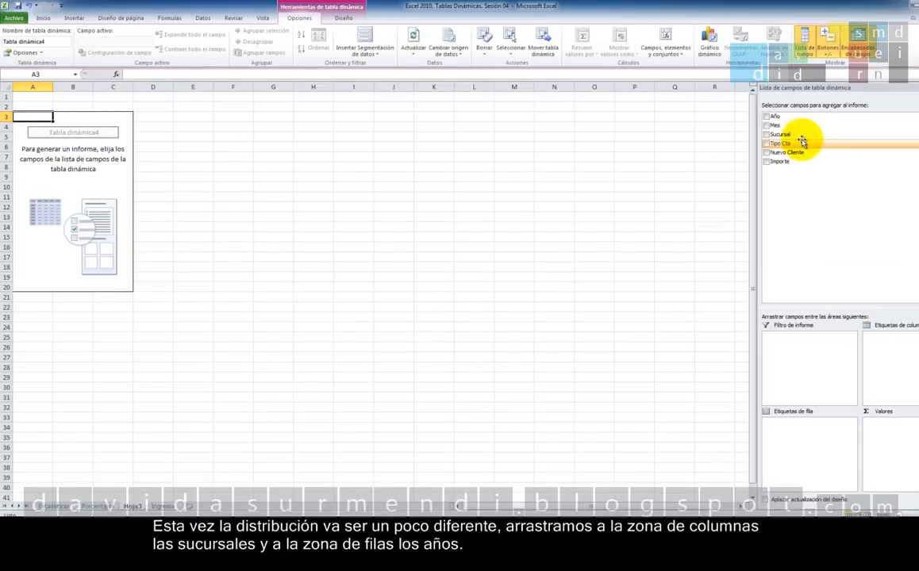
Lay out the new pivot table with Sucursal as column labels, Año as row labels and Importe as summed values
left_click_drag(786, 133, 910, 349)
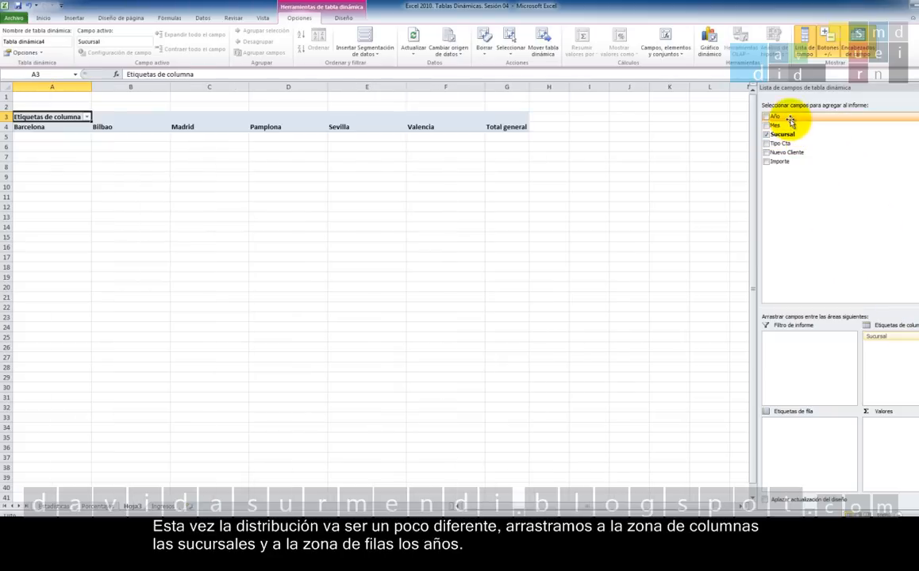
left_click_drag(785, 117, 798, 441)
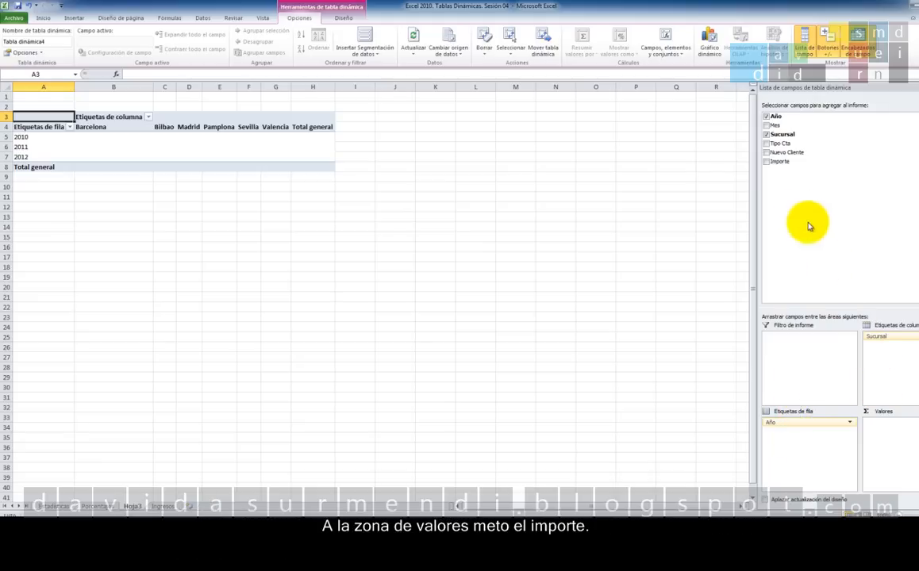
left_click_drag(777, 163, 910, 456)
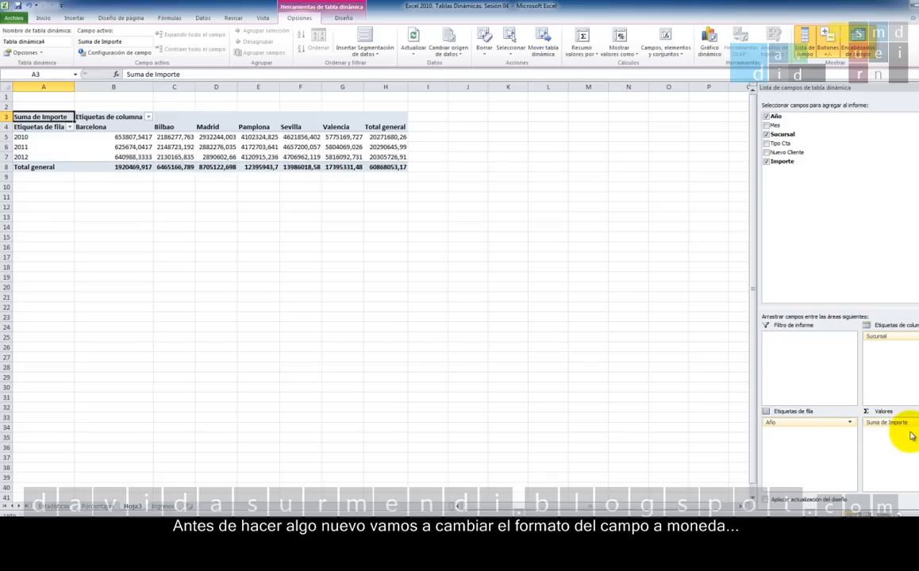
Set the number format of the Suma de Importe field to Moneda with two decimals and the € symbol
left_click(890, 423)
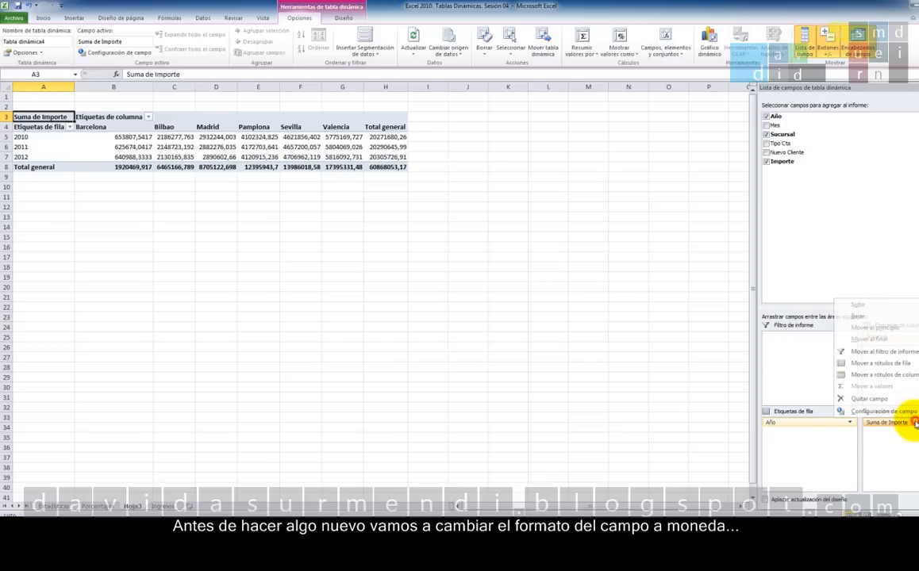
left_click(885, 411)
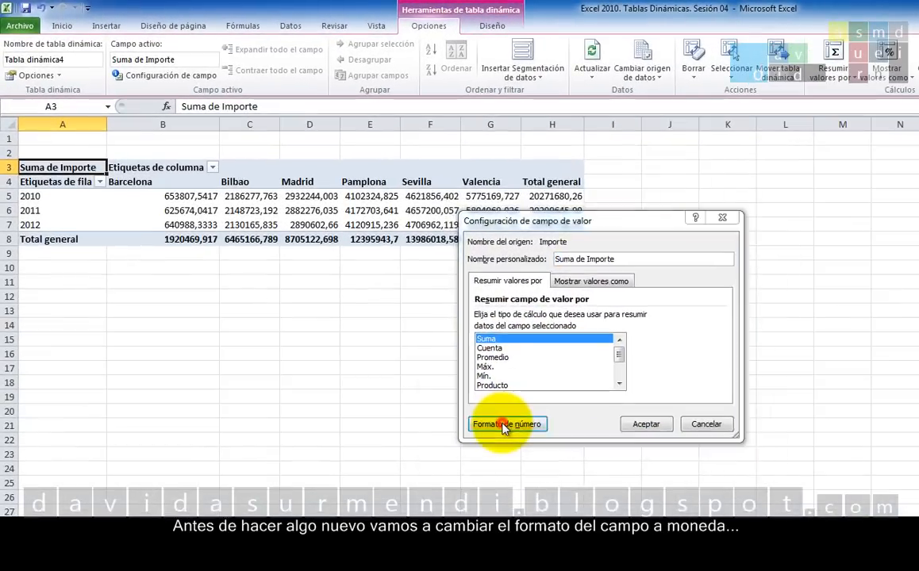
left_click(357, 290)
left_click(435, 242)
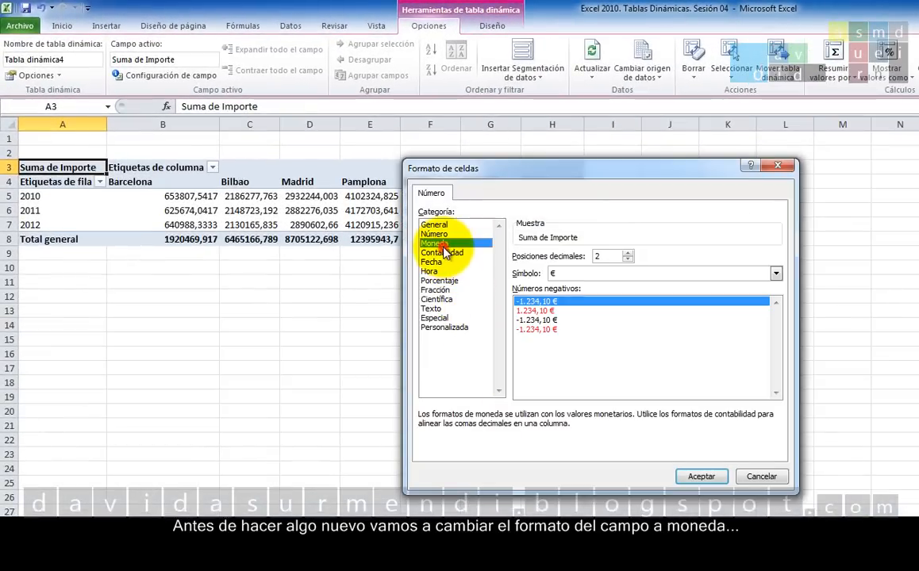
left_click(682, 479)
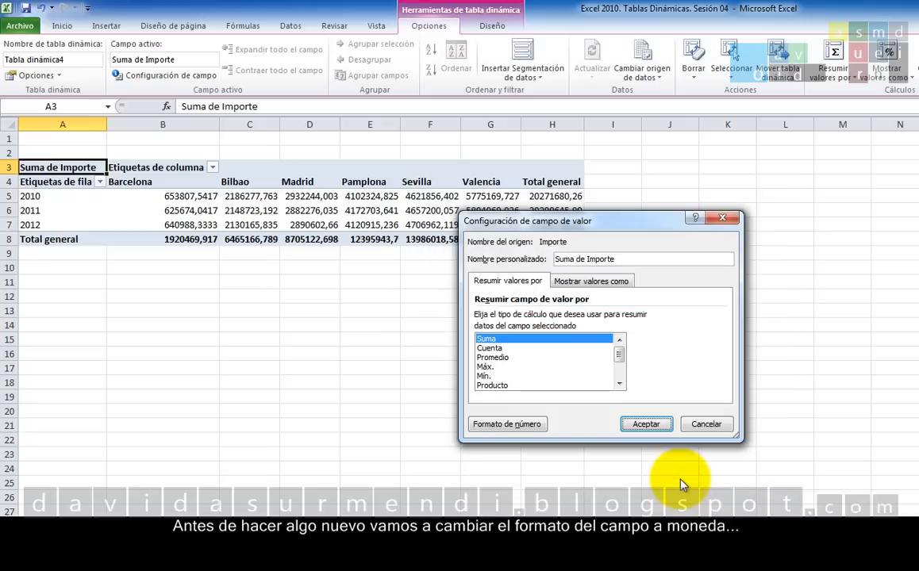
Give the Suma de Importe field the custom name "€" and apply the value field settings
left_click(627, 259)
left_click_drag(626, 259, 539, 260)
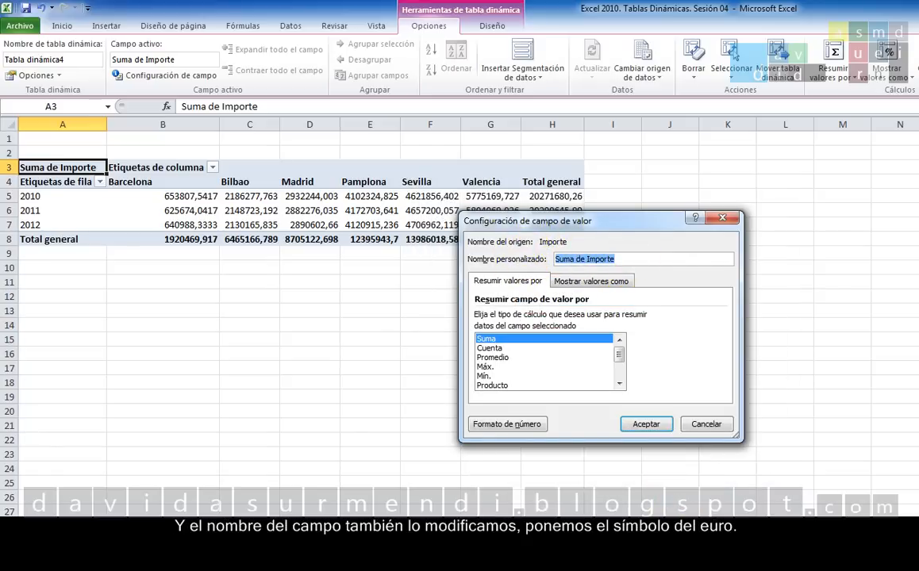
type("€")
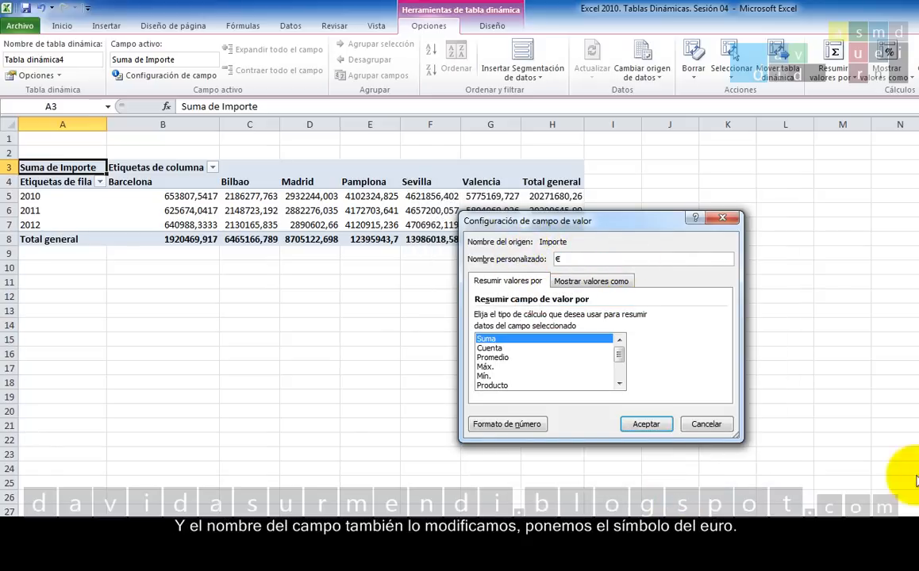
left_click(645, 424)
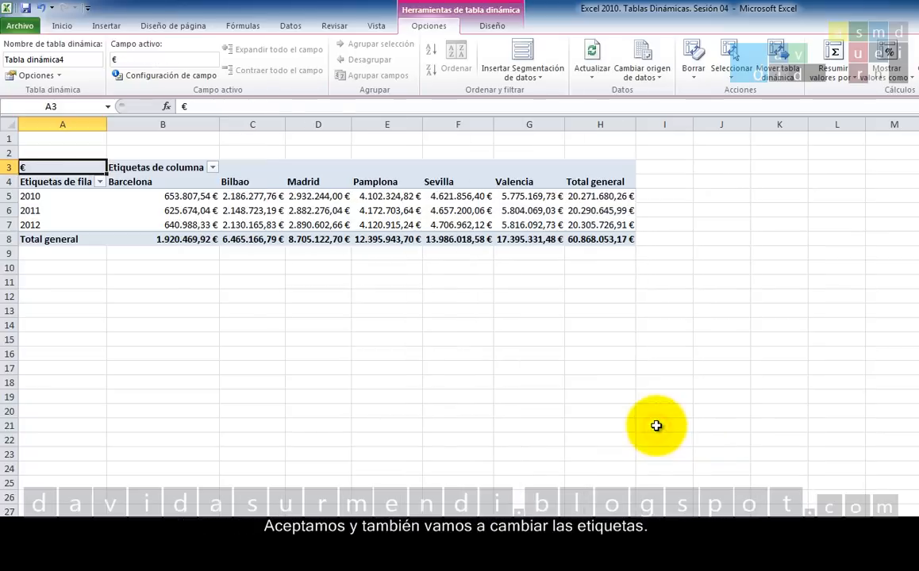
Rename the pivot table's row labels heading as "Años" and its column labels heading as "Sucursales"
left_click(63, 183)
type("Año")
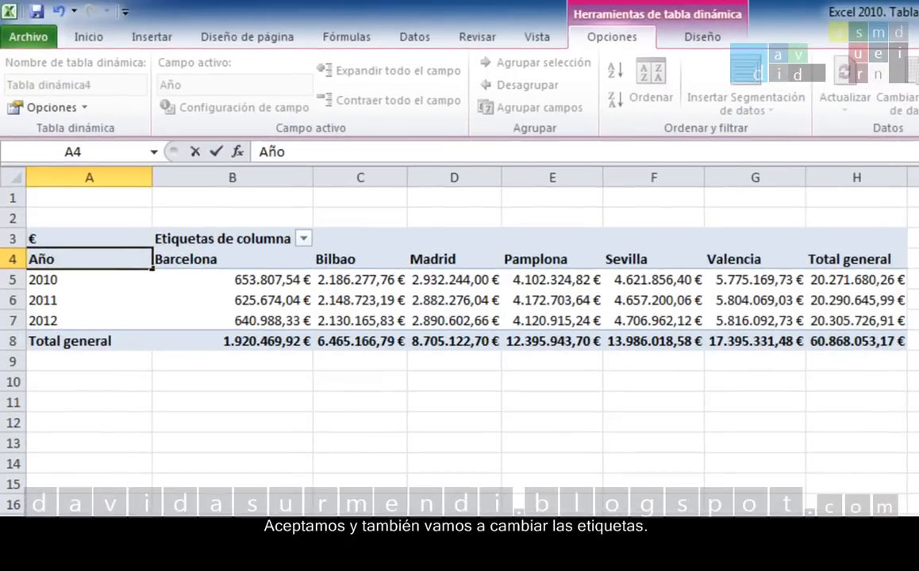
type("s")
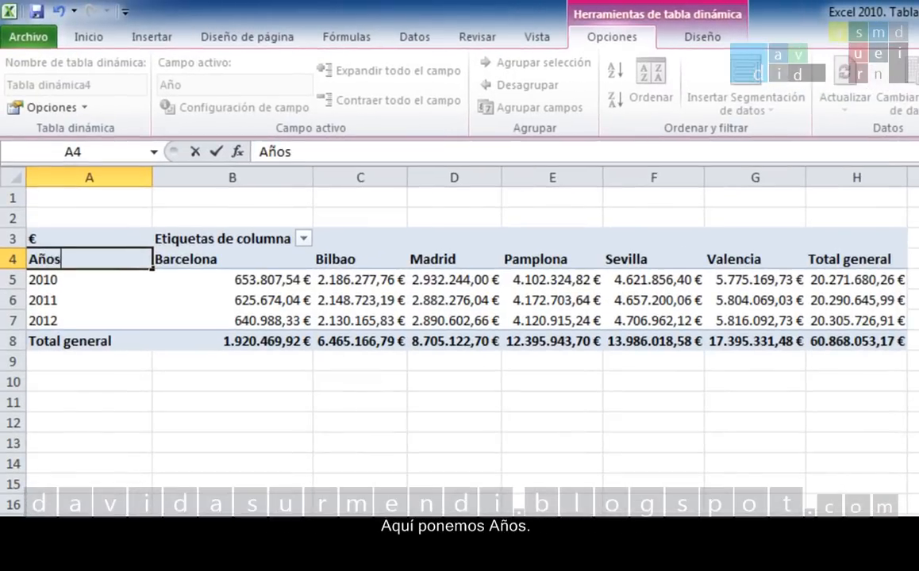
key("Right")
key("Up")
type("S")
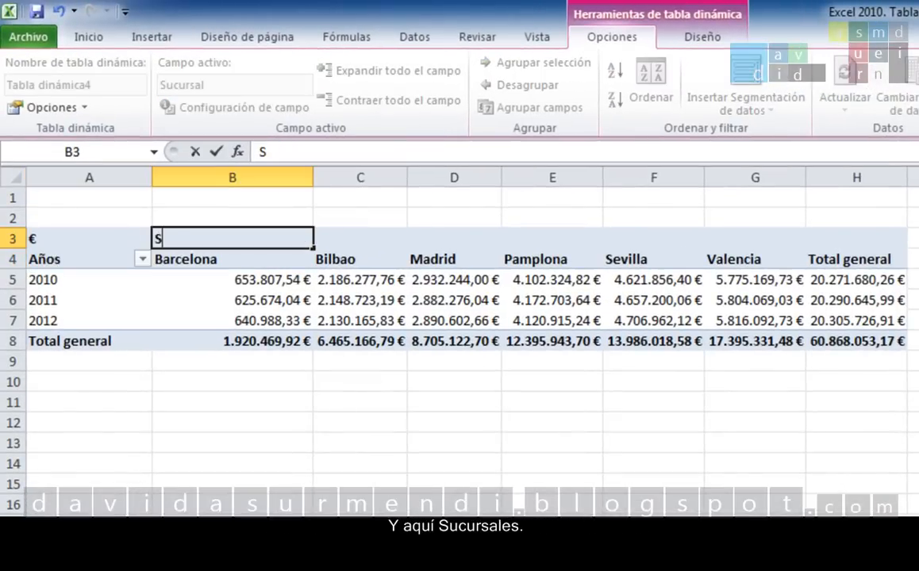
type("ucursales")
key("Return")
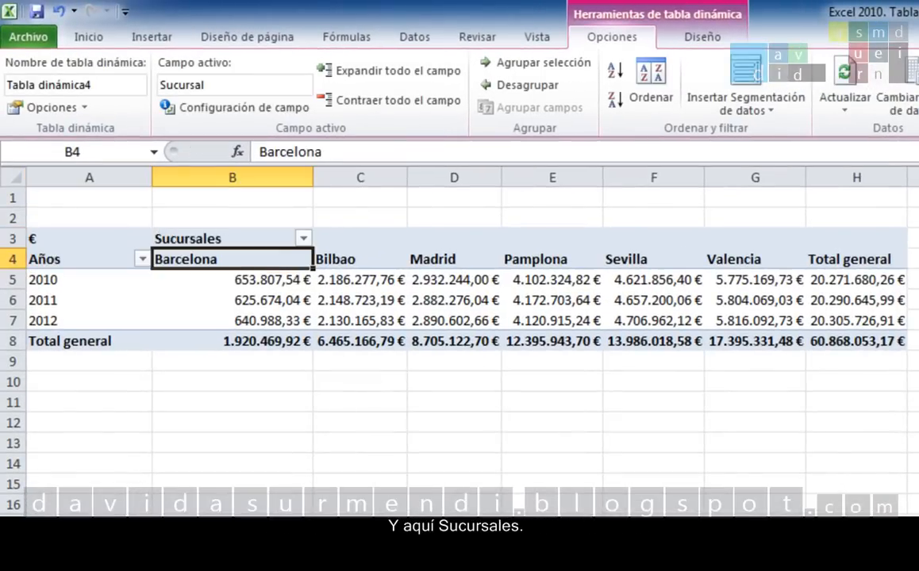
Autofit the widths of columns B to H to their contents
left_click_drag(222, 177, 846, 240)
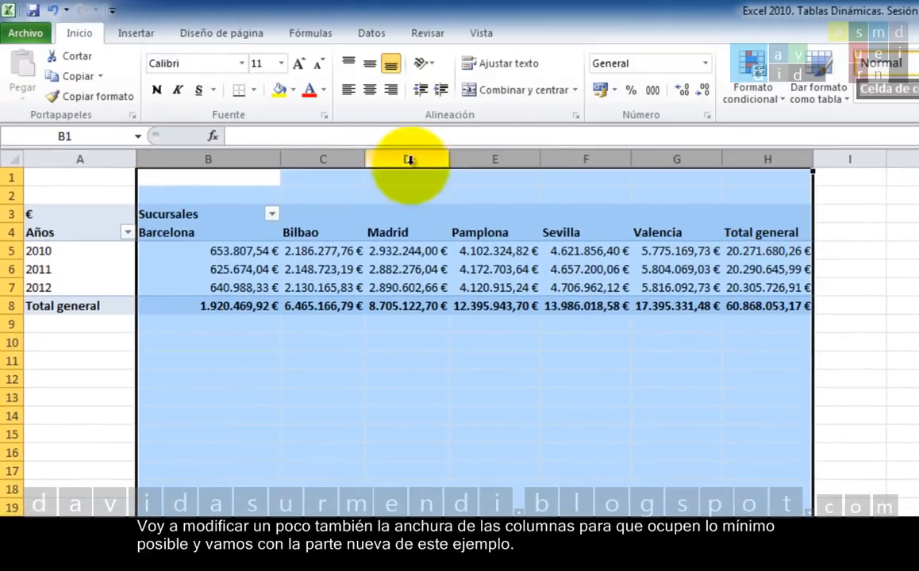
double_click(281, 158)
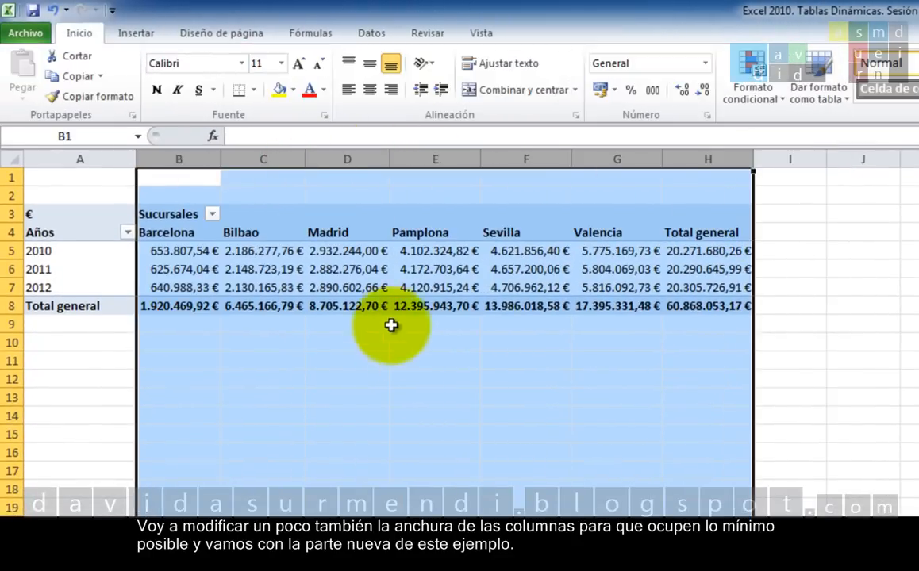
left_click(346, 287)
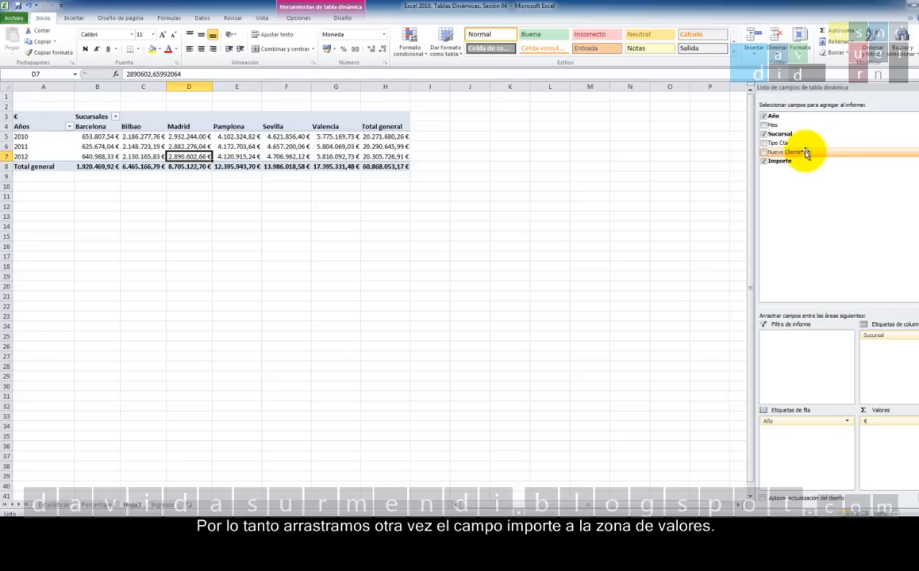
Add the Importe field to the values area a second time and open the value field settings of the new Suma de Importe
left_click_drag(804, 163, 894, 438)
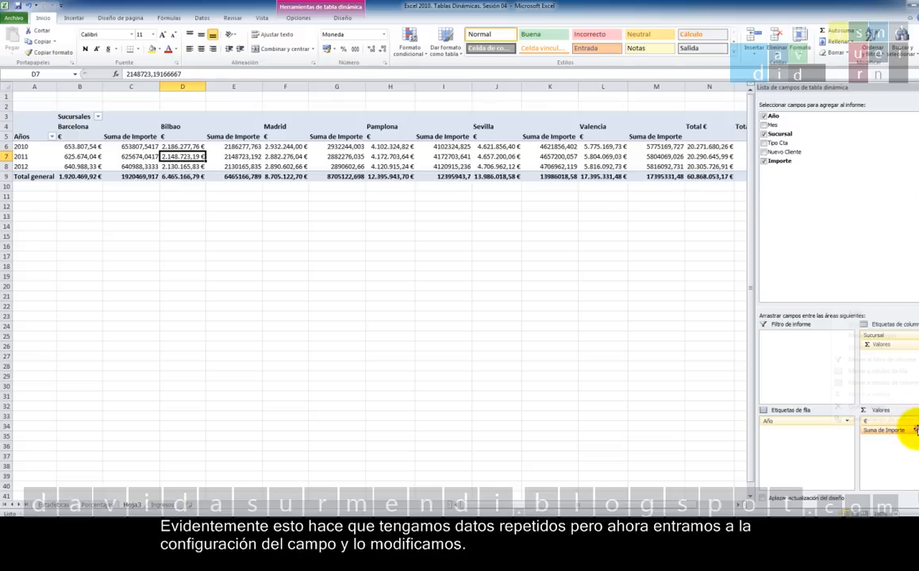
left_click(886, 430)
left_click(911, 420)
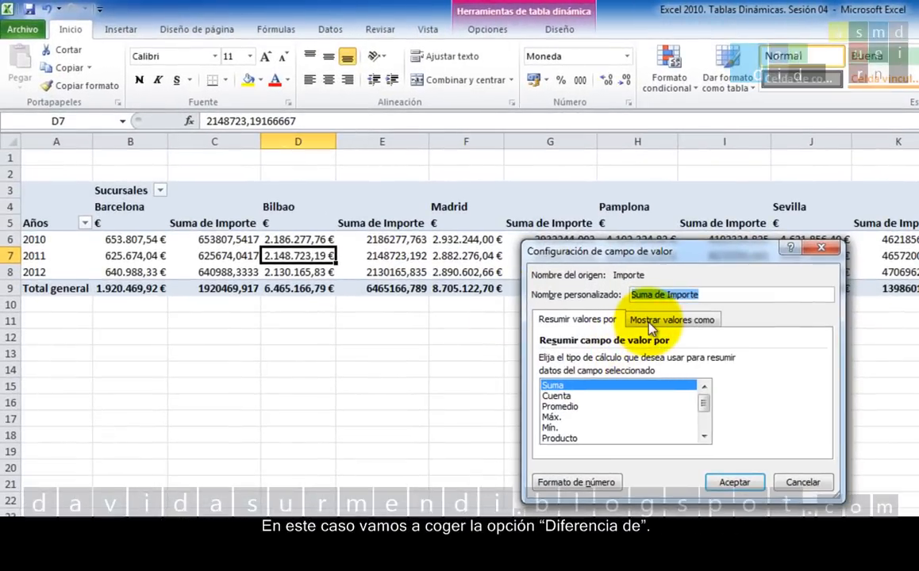
Show the Suma de Importe values as "Diferencia de" with Año as base field and (anterior) as base item
left_click(649, 322)
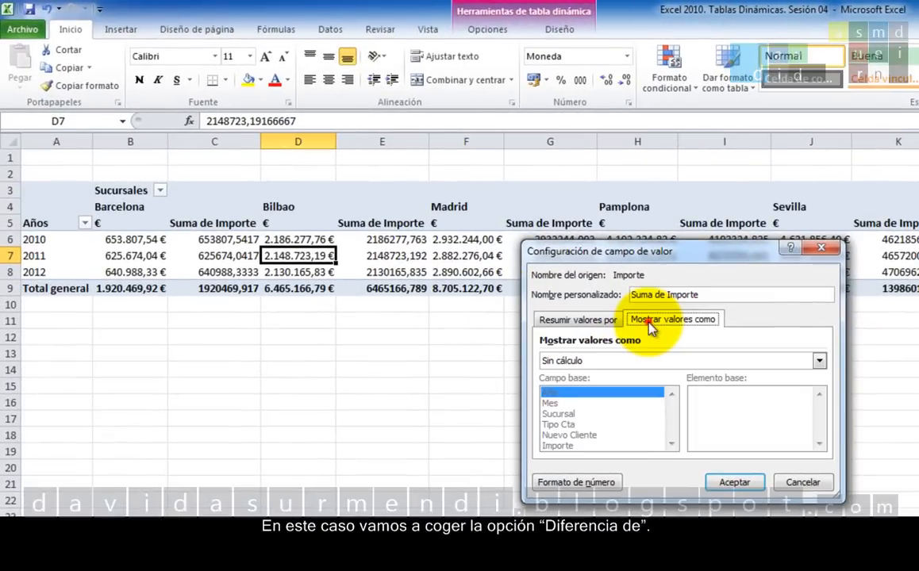
left_click(692, 365)
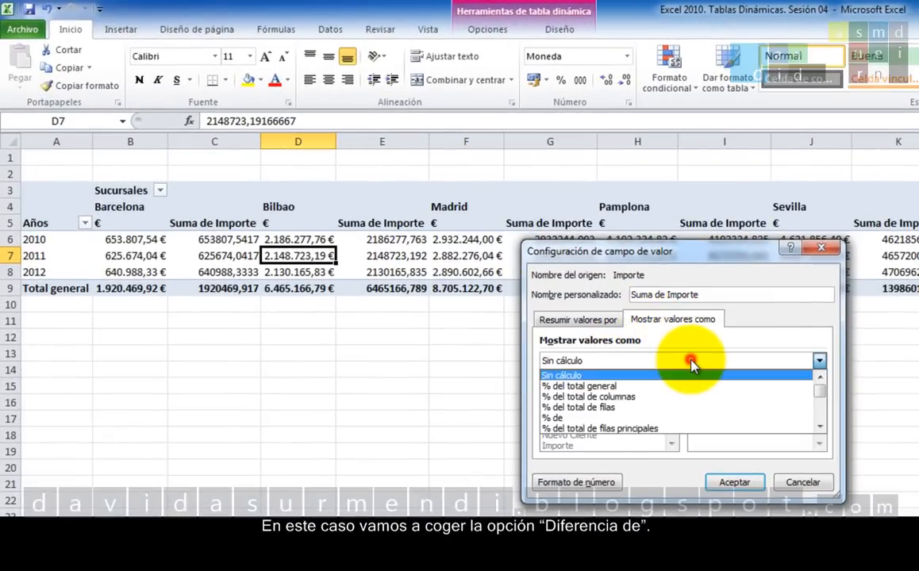
left_click(820, 428)
left_click(820, 415)
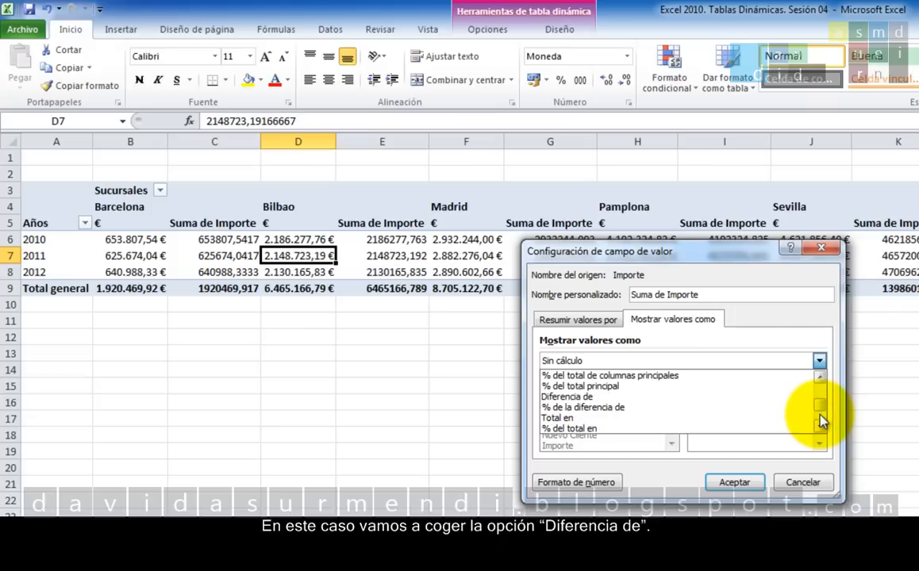
left_click(747, 398)
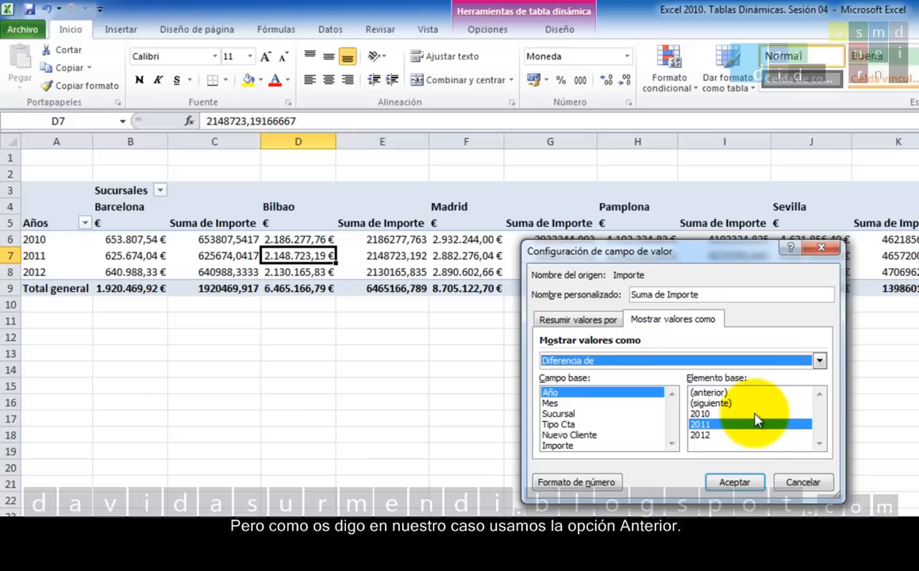
left_click(727, 394)
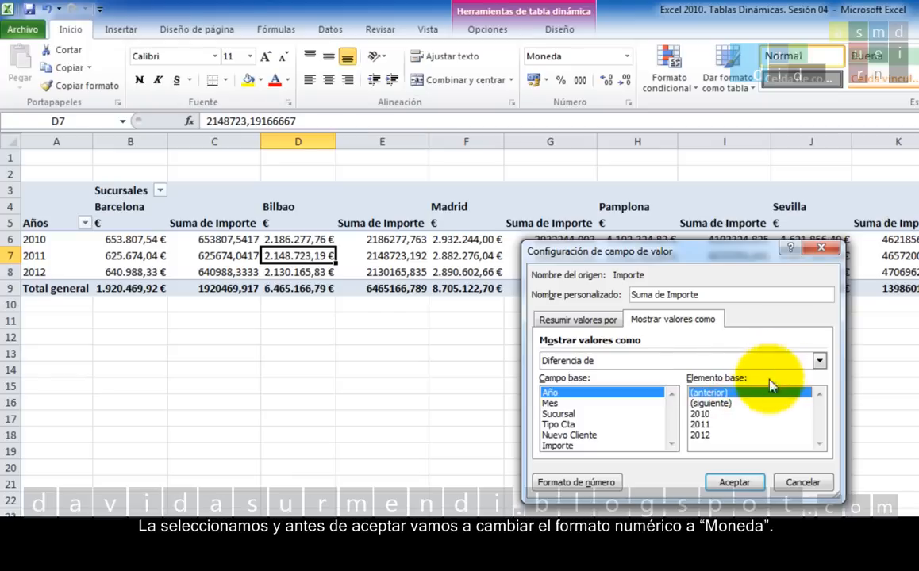
Set the field's number format to Moneda with two decimals and the € symbol, and apply the value field settings
left_click(589, 485)
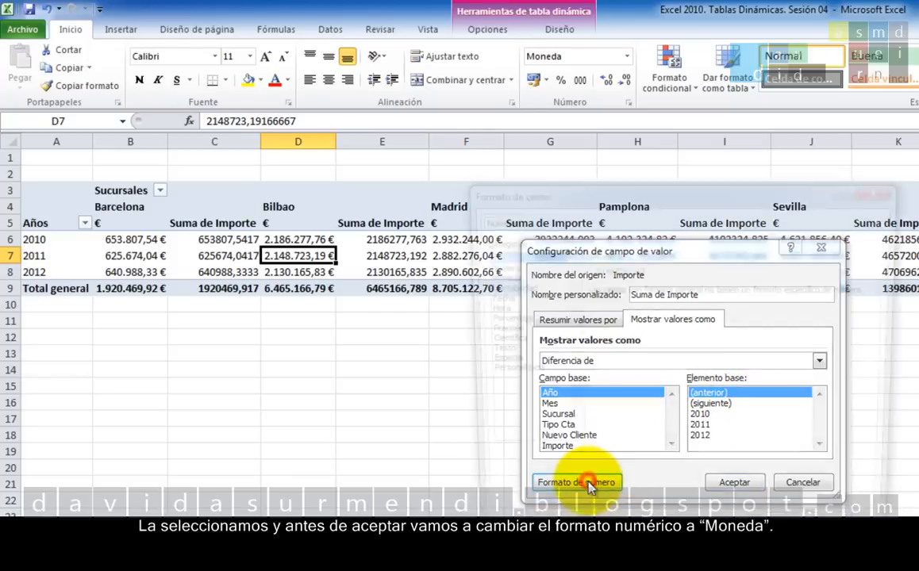
left_click(503, 277)
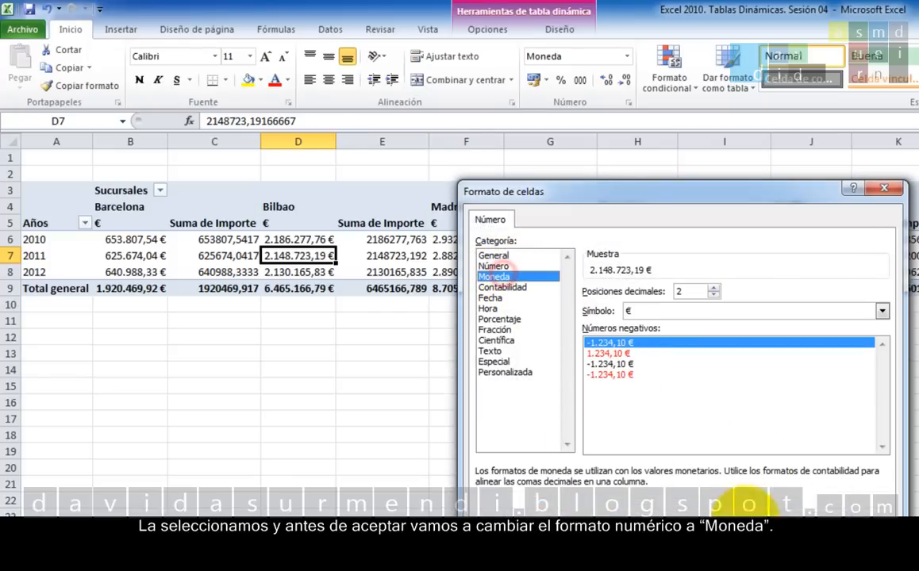
left_click(793, 532)
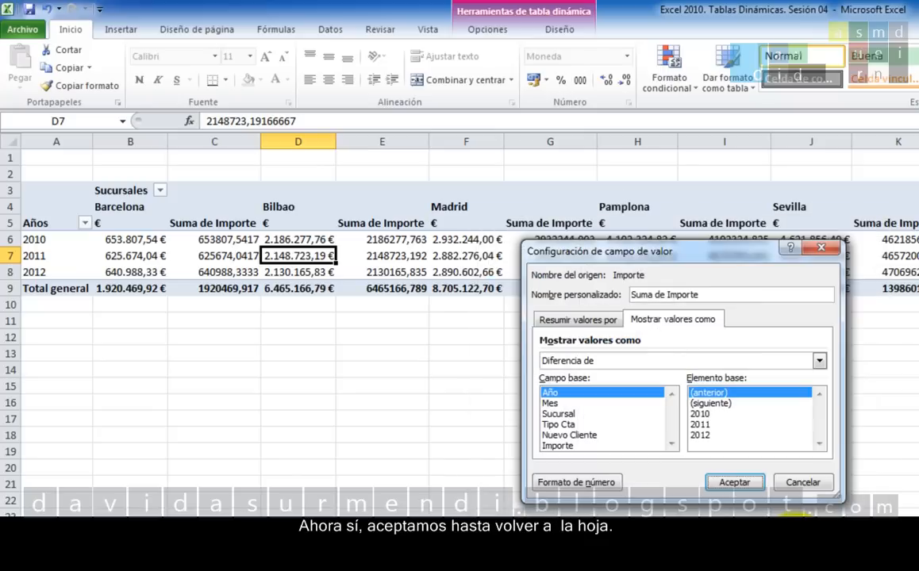
left_click(733, 481)
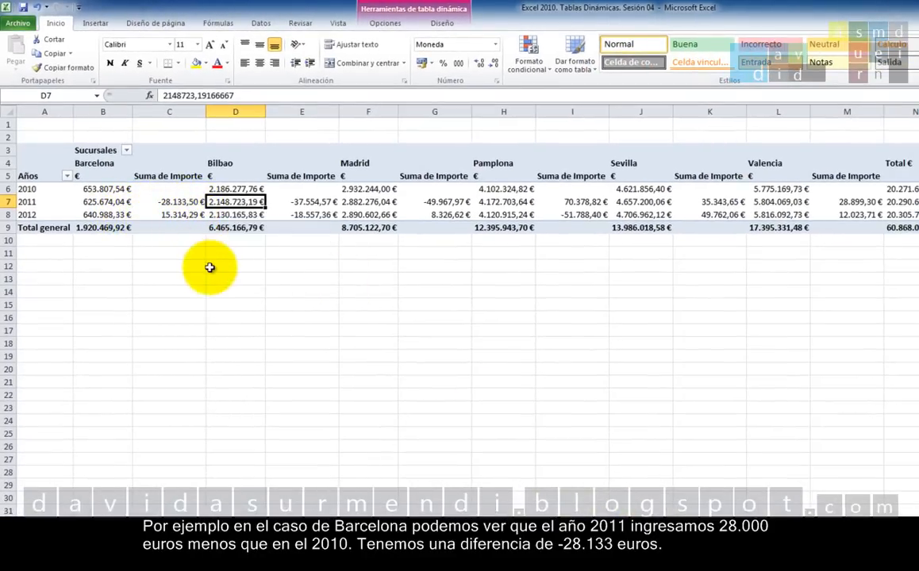
Check Barcelona's 2011 difference and rename the Suma de Importe column label as "Diferencia"
left_click(181, 202)
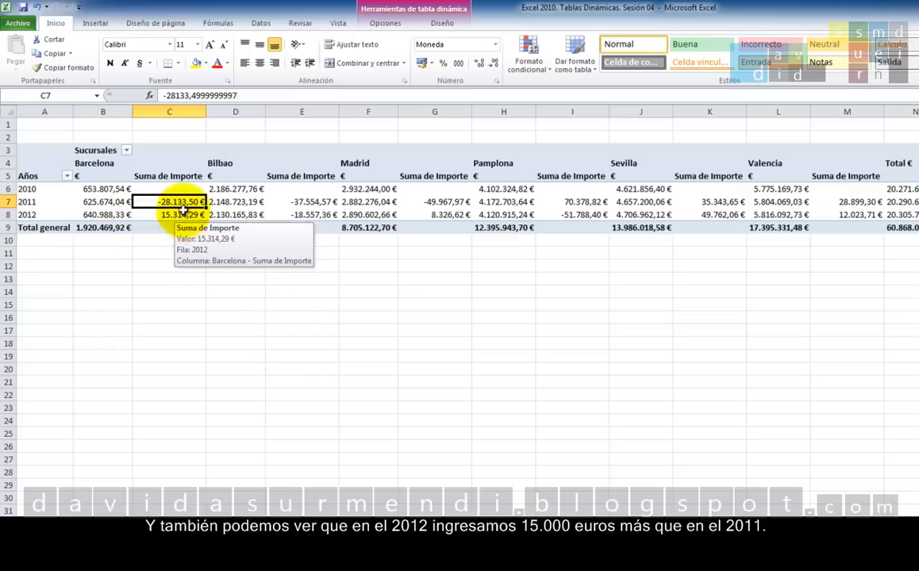
mouse_move(181, 201)
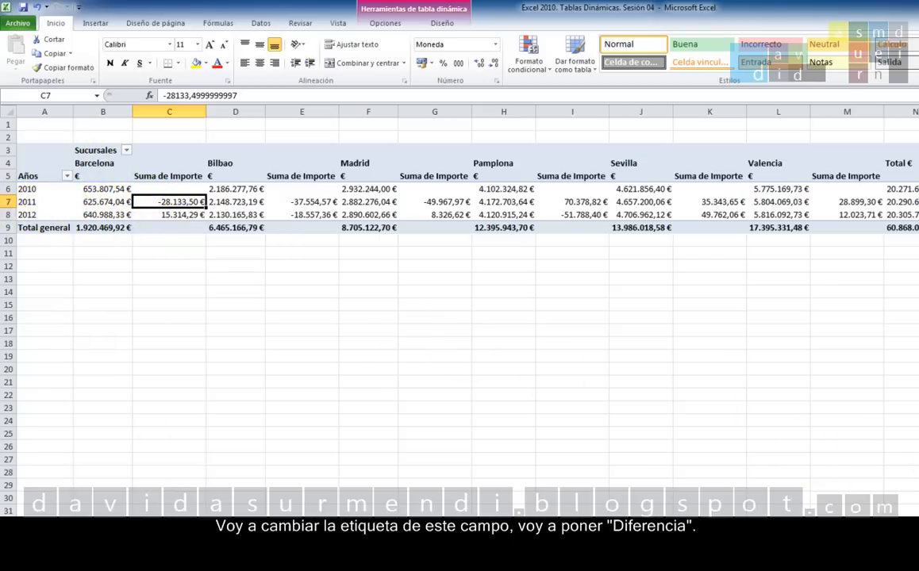
left_click(155, 175)
type("Diferenc")
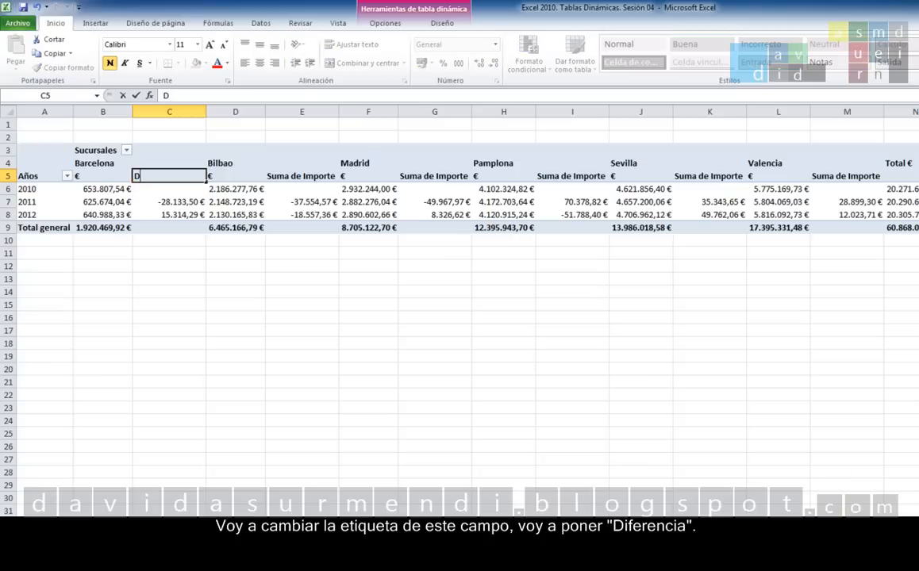
type("ia")
key("Return")
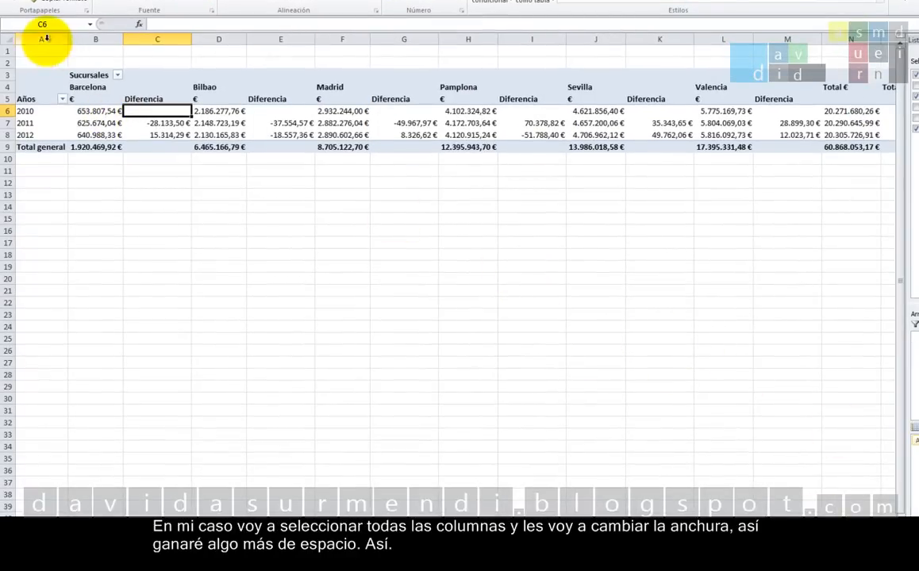
Autofit the widths of all the pivot table's columns, A to O
left_click_drag(41, 39, 851, 154)
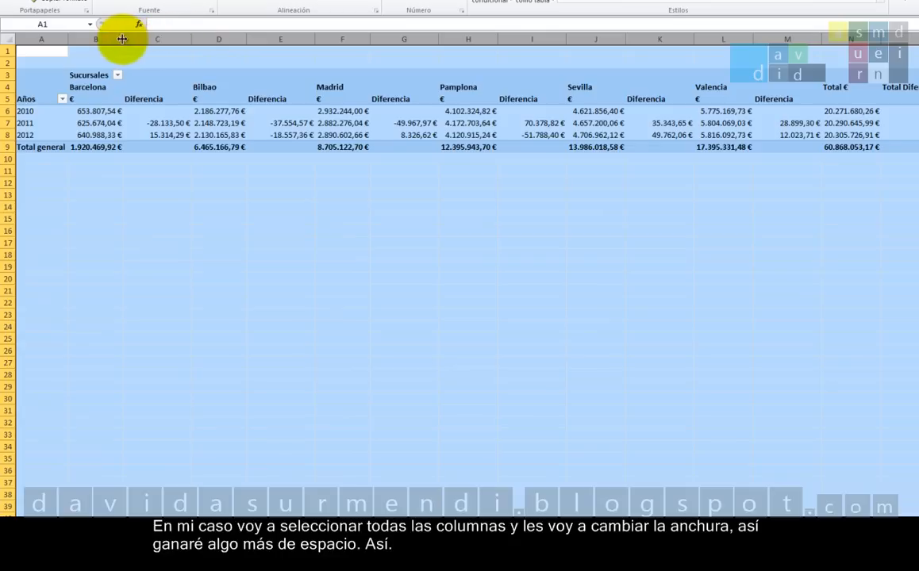
mouse_move(124, 38)
left_mouse_down()
mouse_move(112, 38)
mouse_move(123, 39)
left_mouse_up()
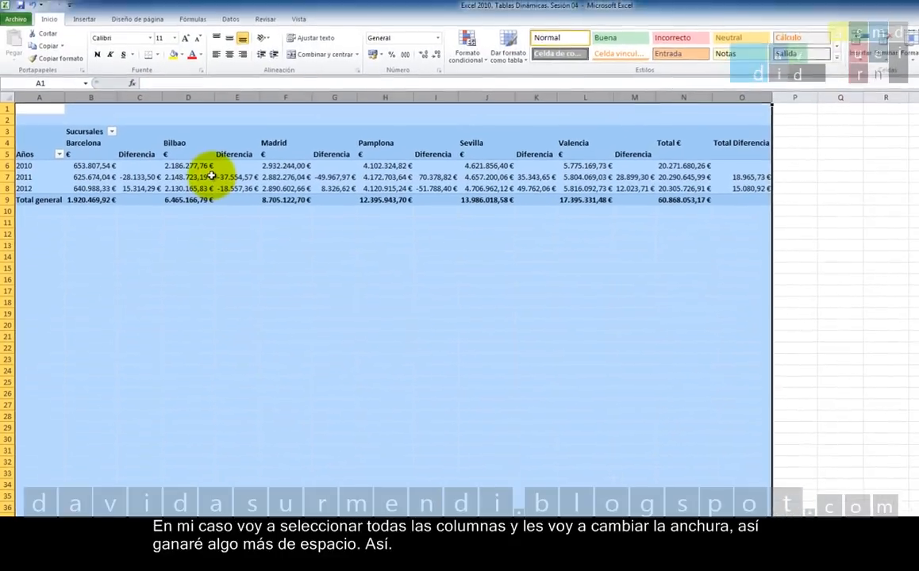
left_click(197, 123)
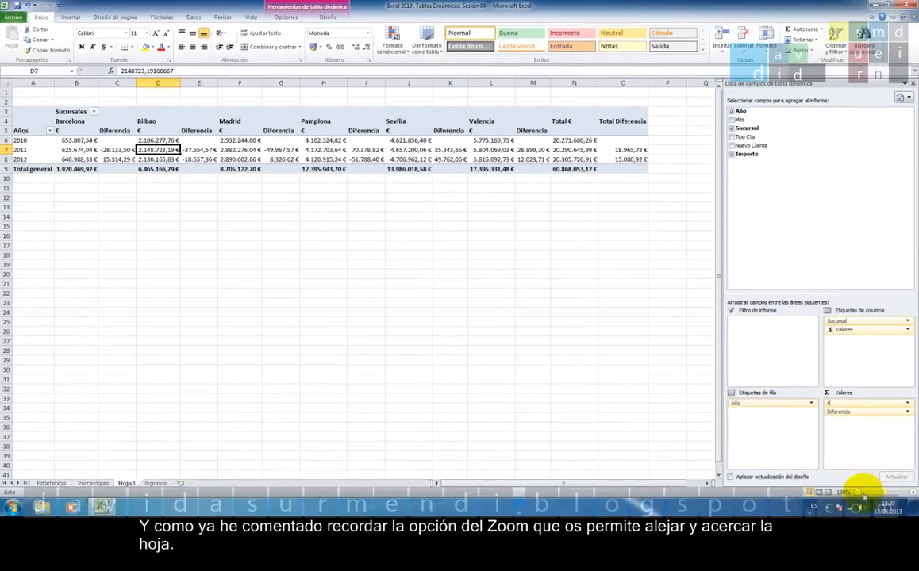
Change the base item of the Diferencia field's difference calculation to 2010 and apply it
left_click(855, 492)
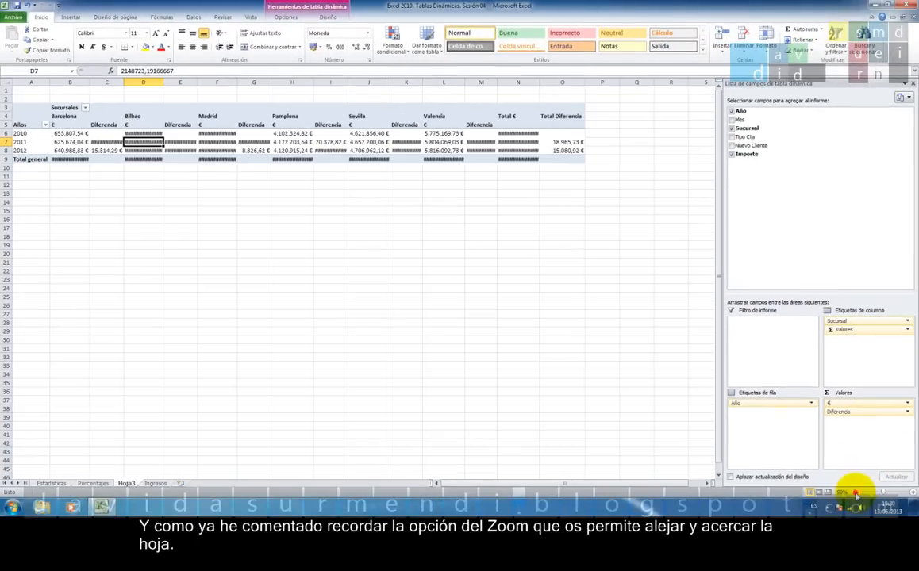
left_click(912, 493)
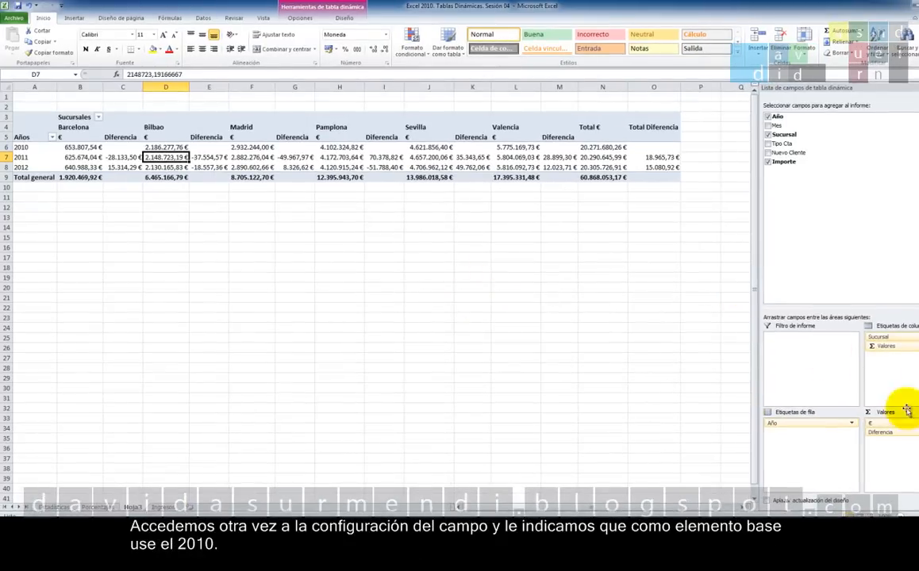
left_click(893, 424)
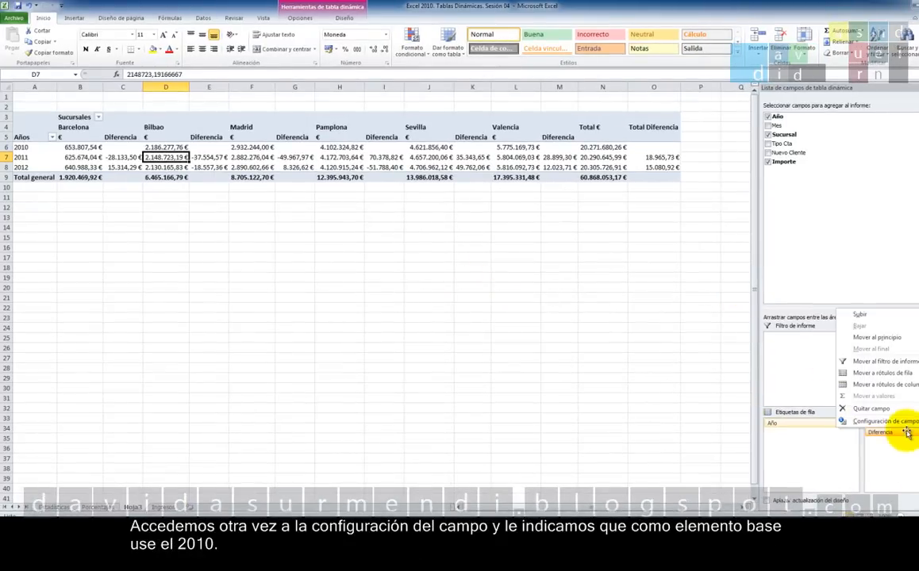
left_click(898, 426)
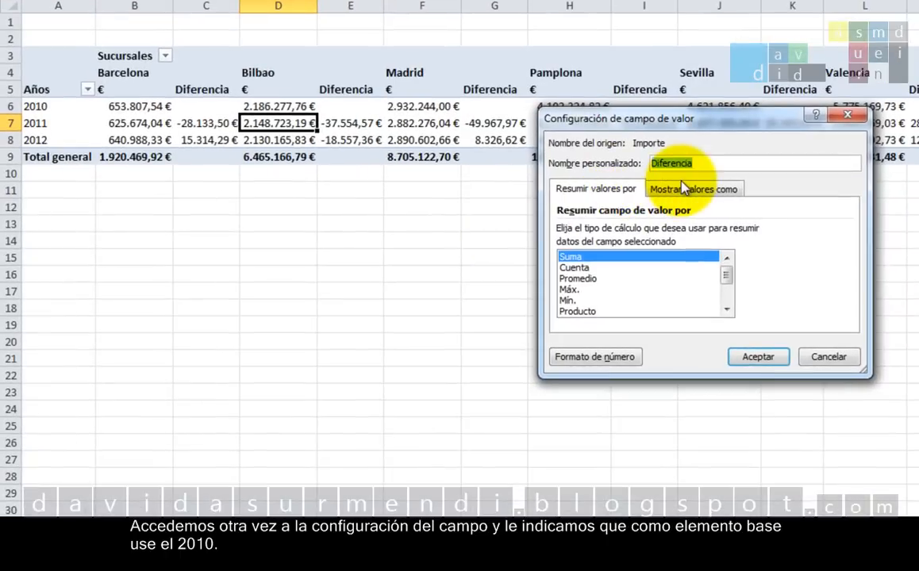
left_click(407, 196)
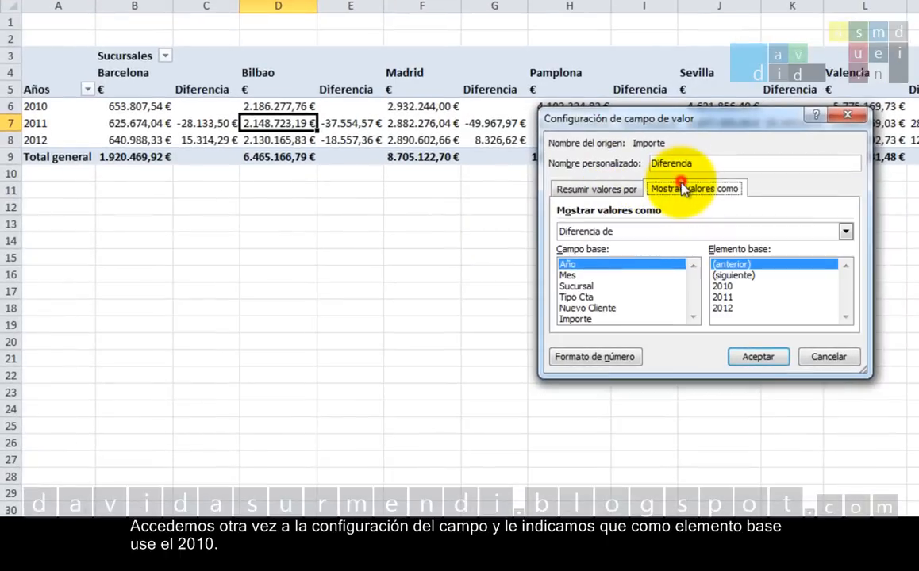
left_click(724, 286)
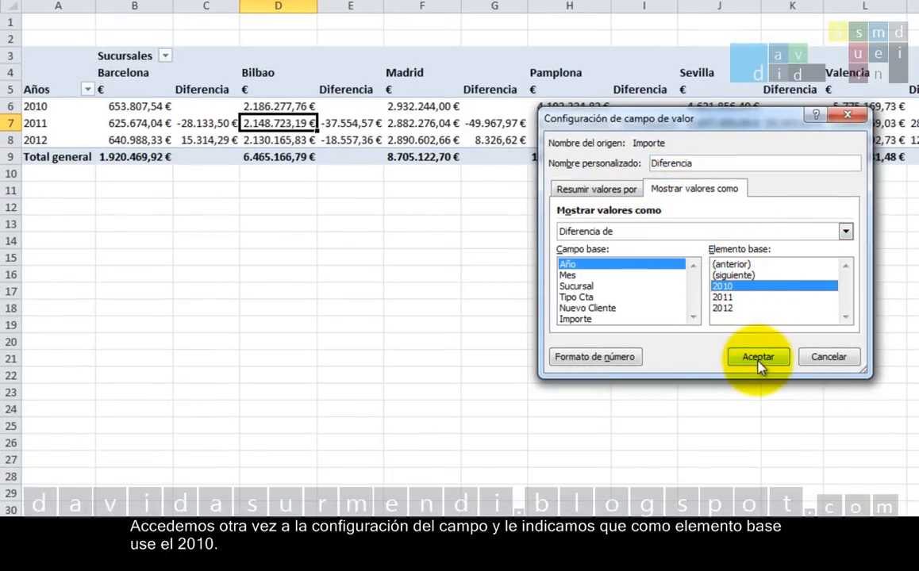
left_click(760, 358)
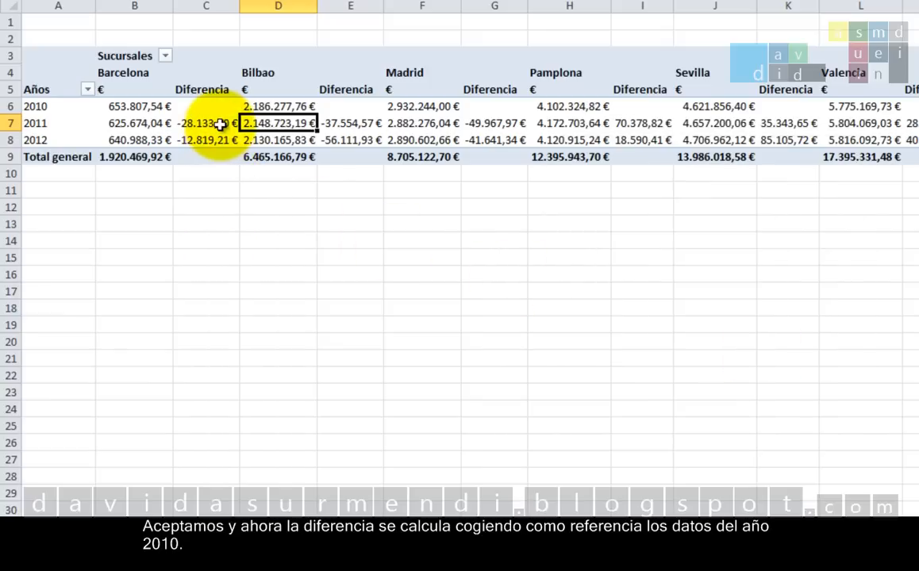
Change the Diferencia field's calculation to "% de la diferencia de" with (anterior) as the base item, and apply it
mouse_move(220, 124)
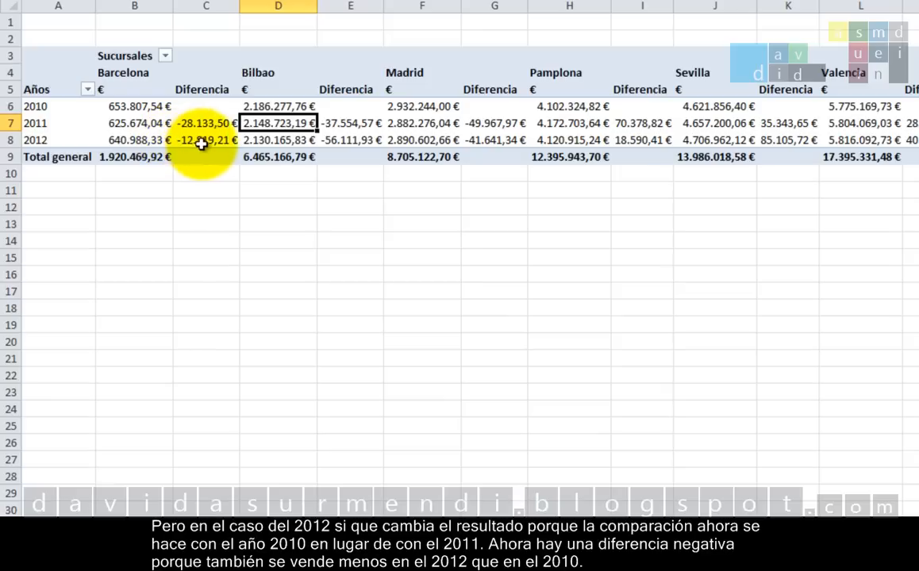
mouse_move(202, 141)
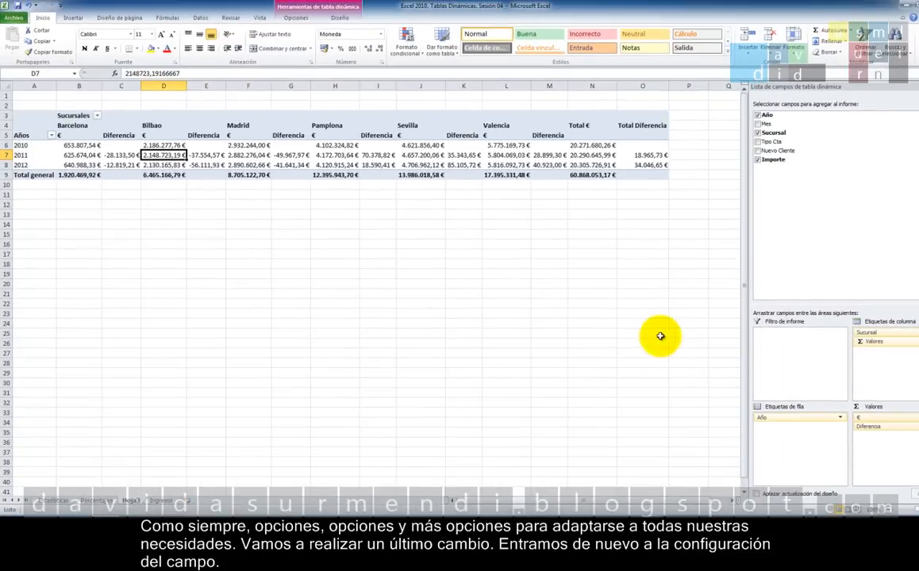
left_click(879, 426)
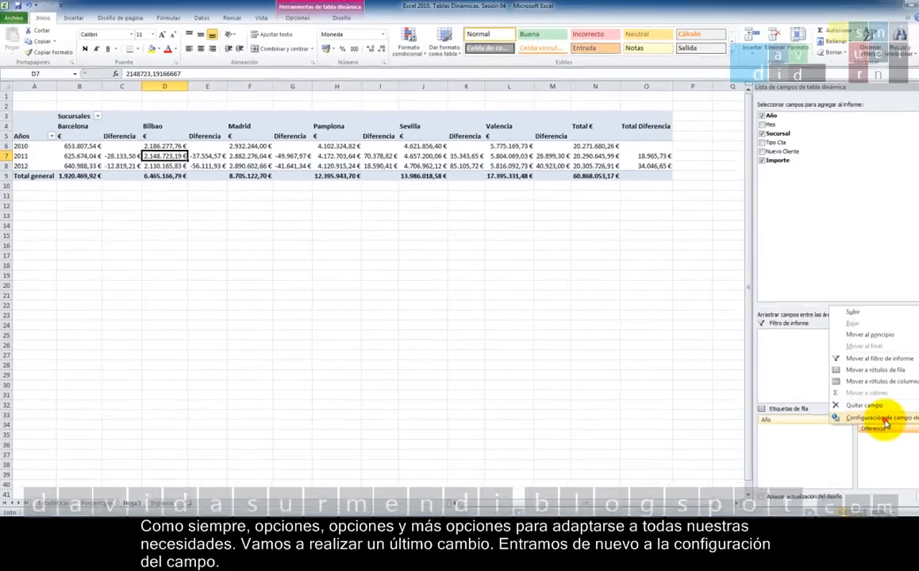
left_click(883, 420)
left_click(643, 314)
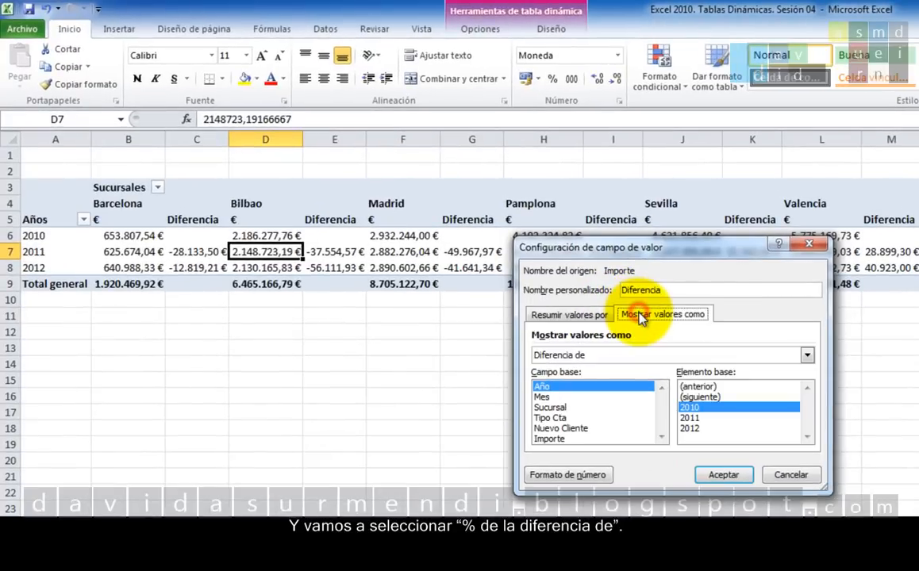
left_click(806, 354)
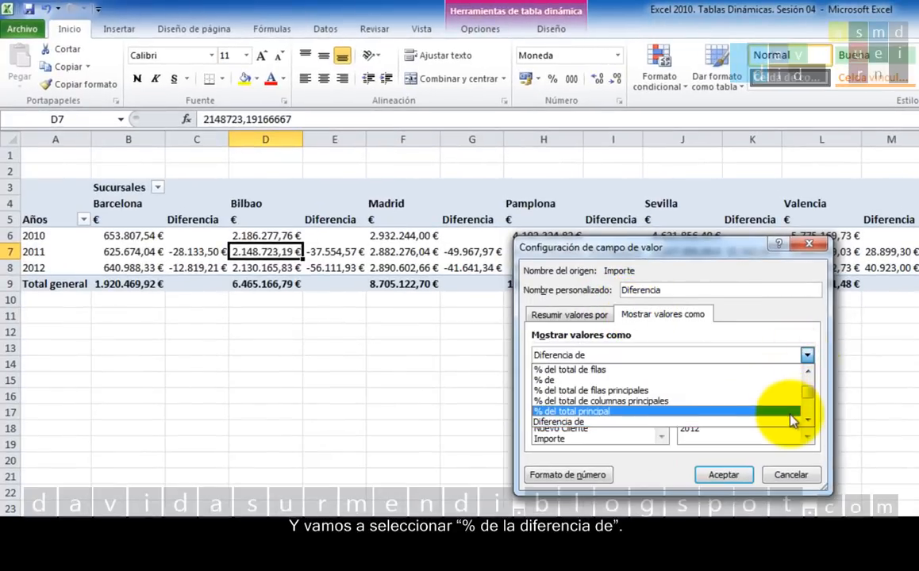
left_click(806, 419)
left_click(807, 419)
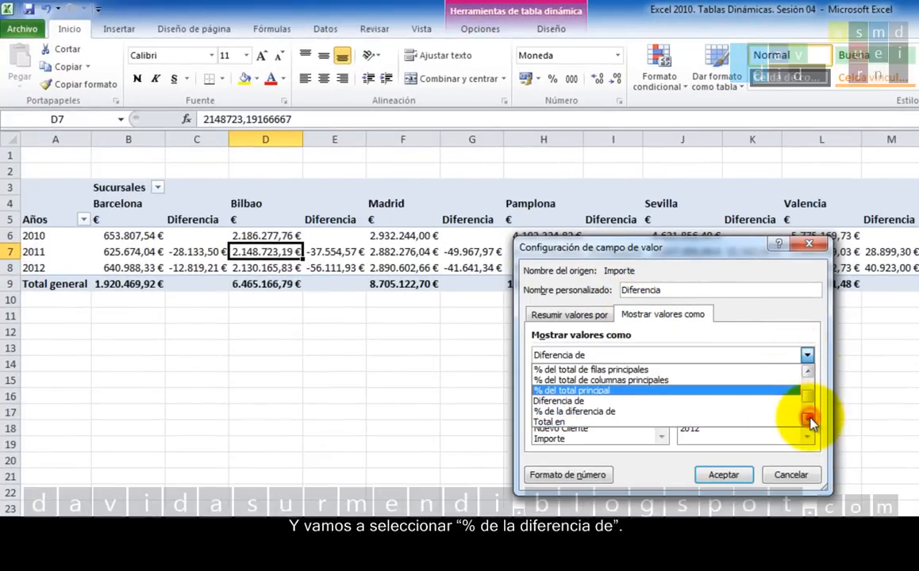
left_click(807, 419)
left_click(806, 419)
left_click(807, 419)
left_click(807, 419)
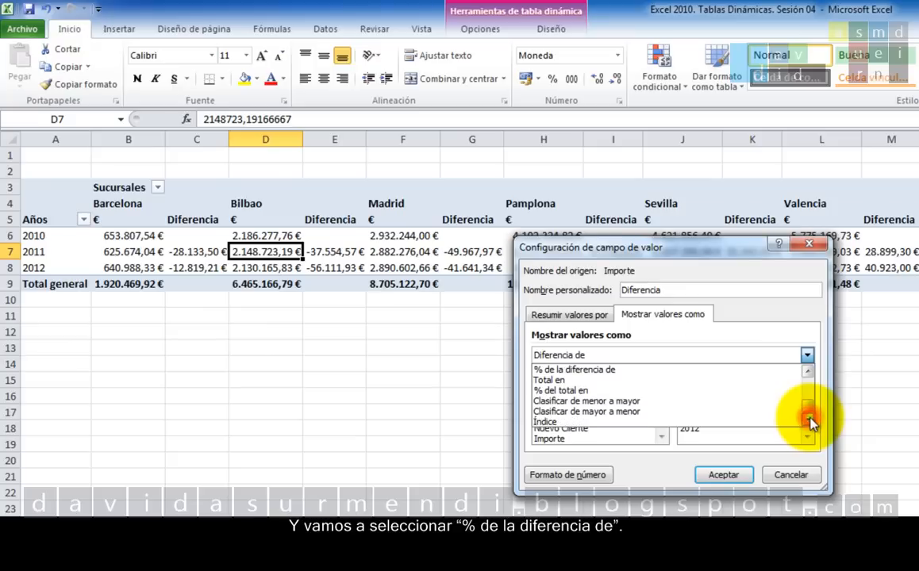
left_click(746, 369)
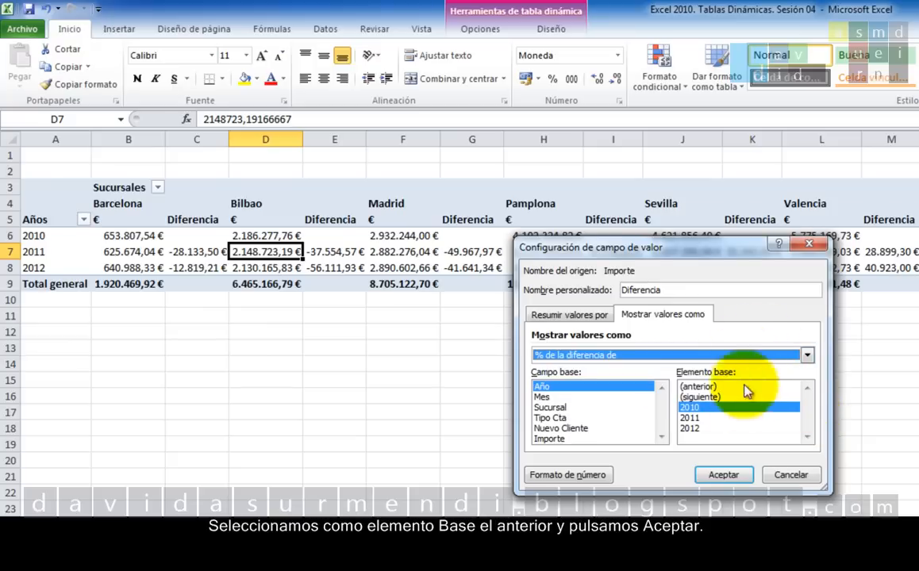
left_click(698, 387)
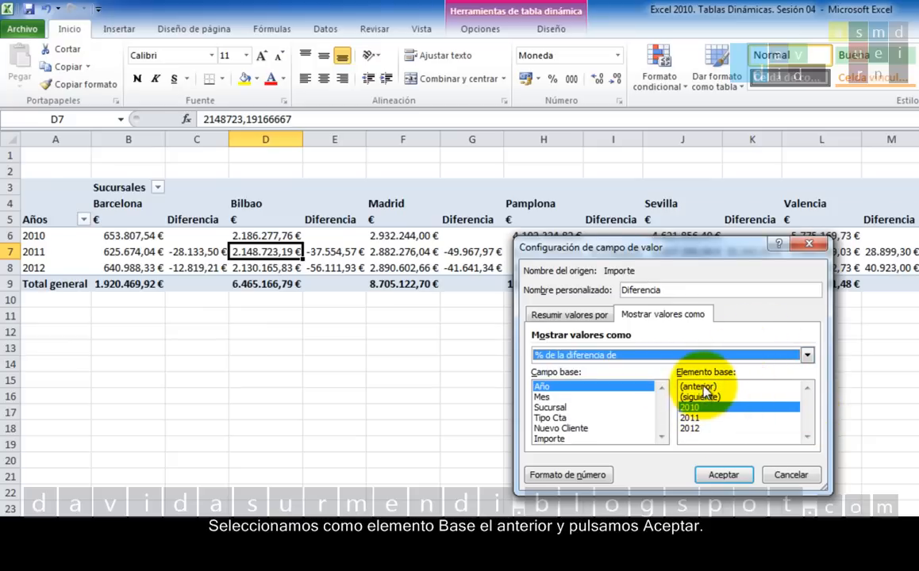
left_click(728, 477)
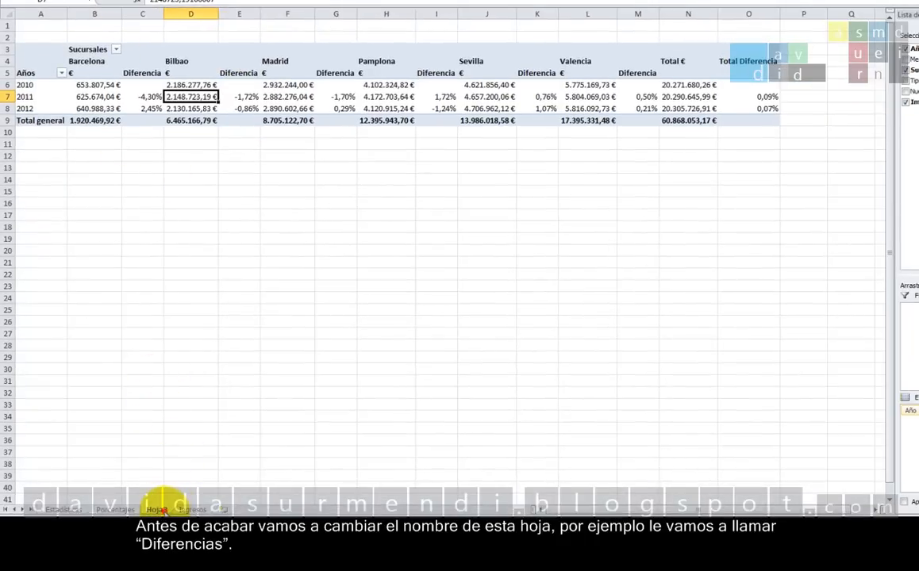
Rename the Hoja3 sheet as "Diferencias"
double_click(156, 509)
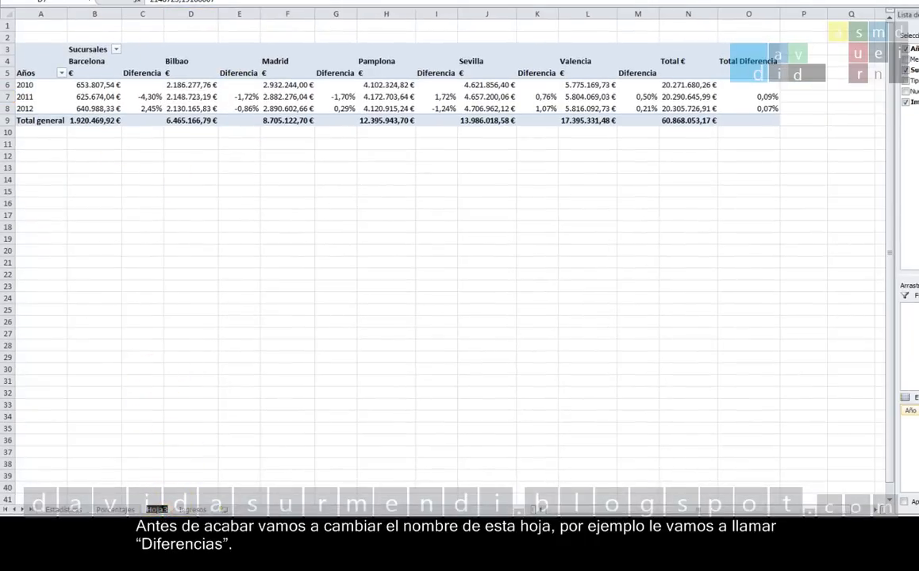
type("Diferencias")
key("Return")
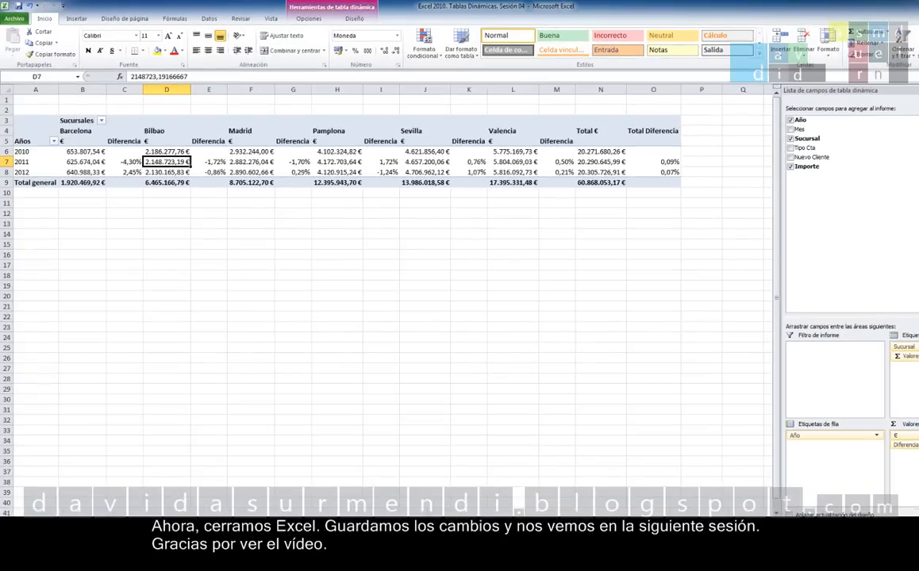
Close the workbook and save the changes made to it
left_click(915, 5)
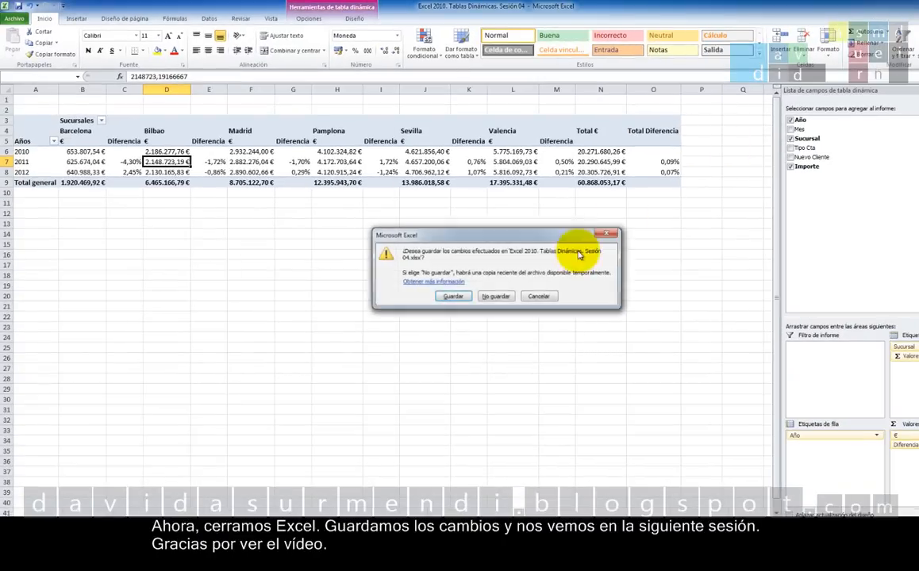
left_click(449, 297)
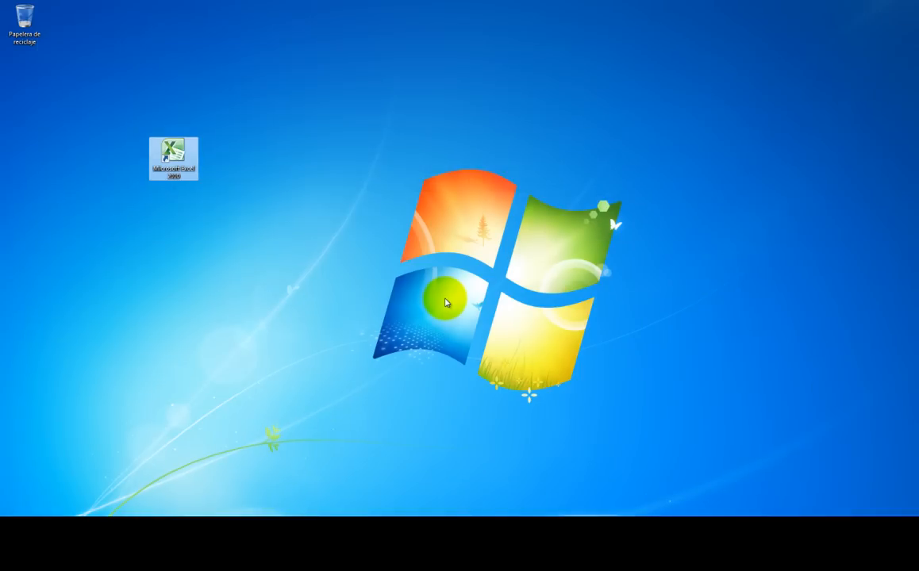